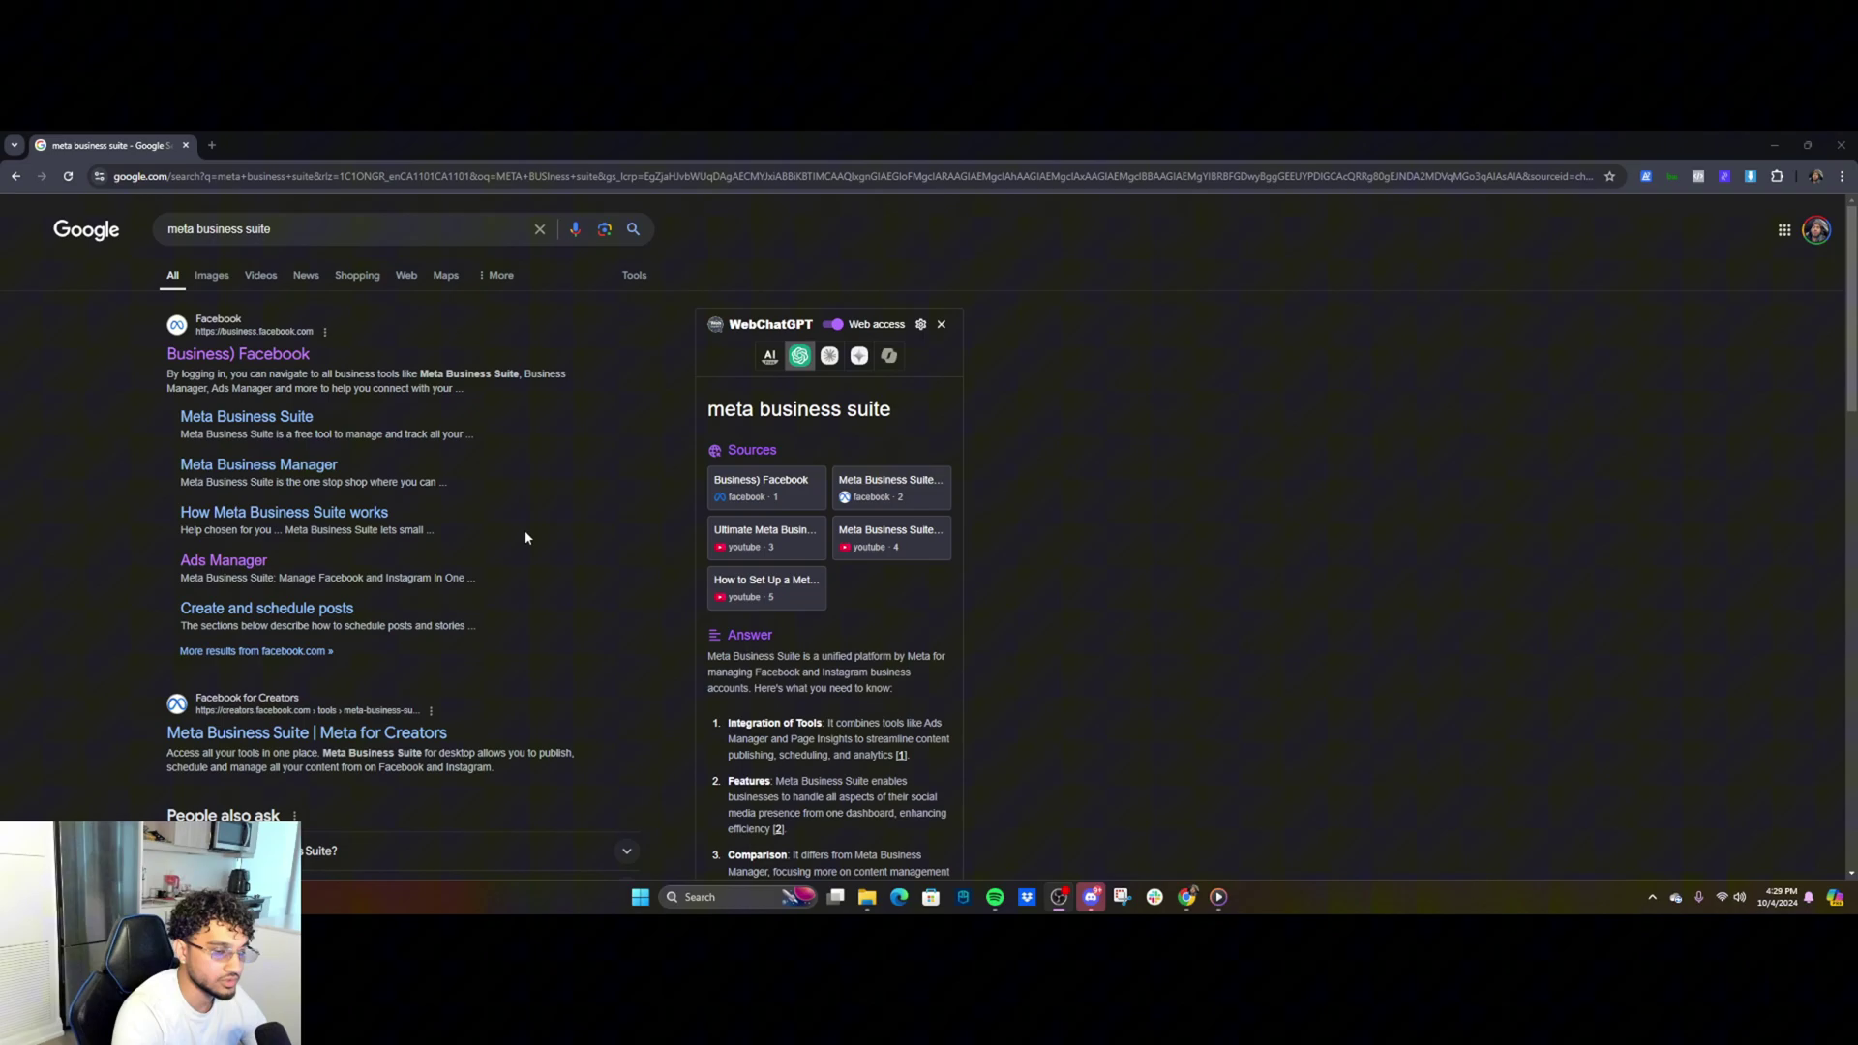
- Open the Meta business search result and get started with Meta Business Suite
left_click(230, 357)
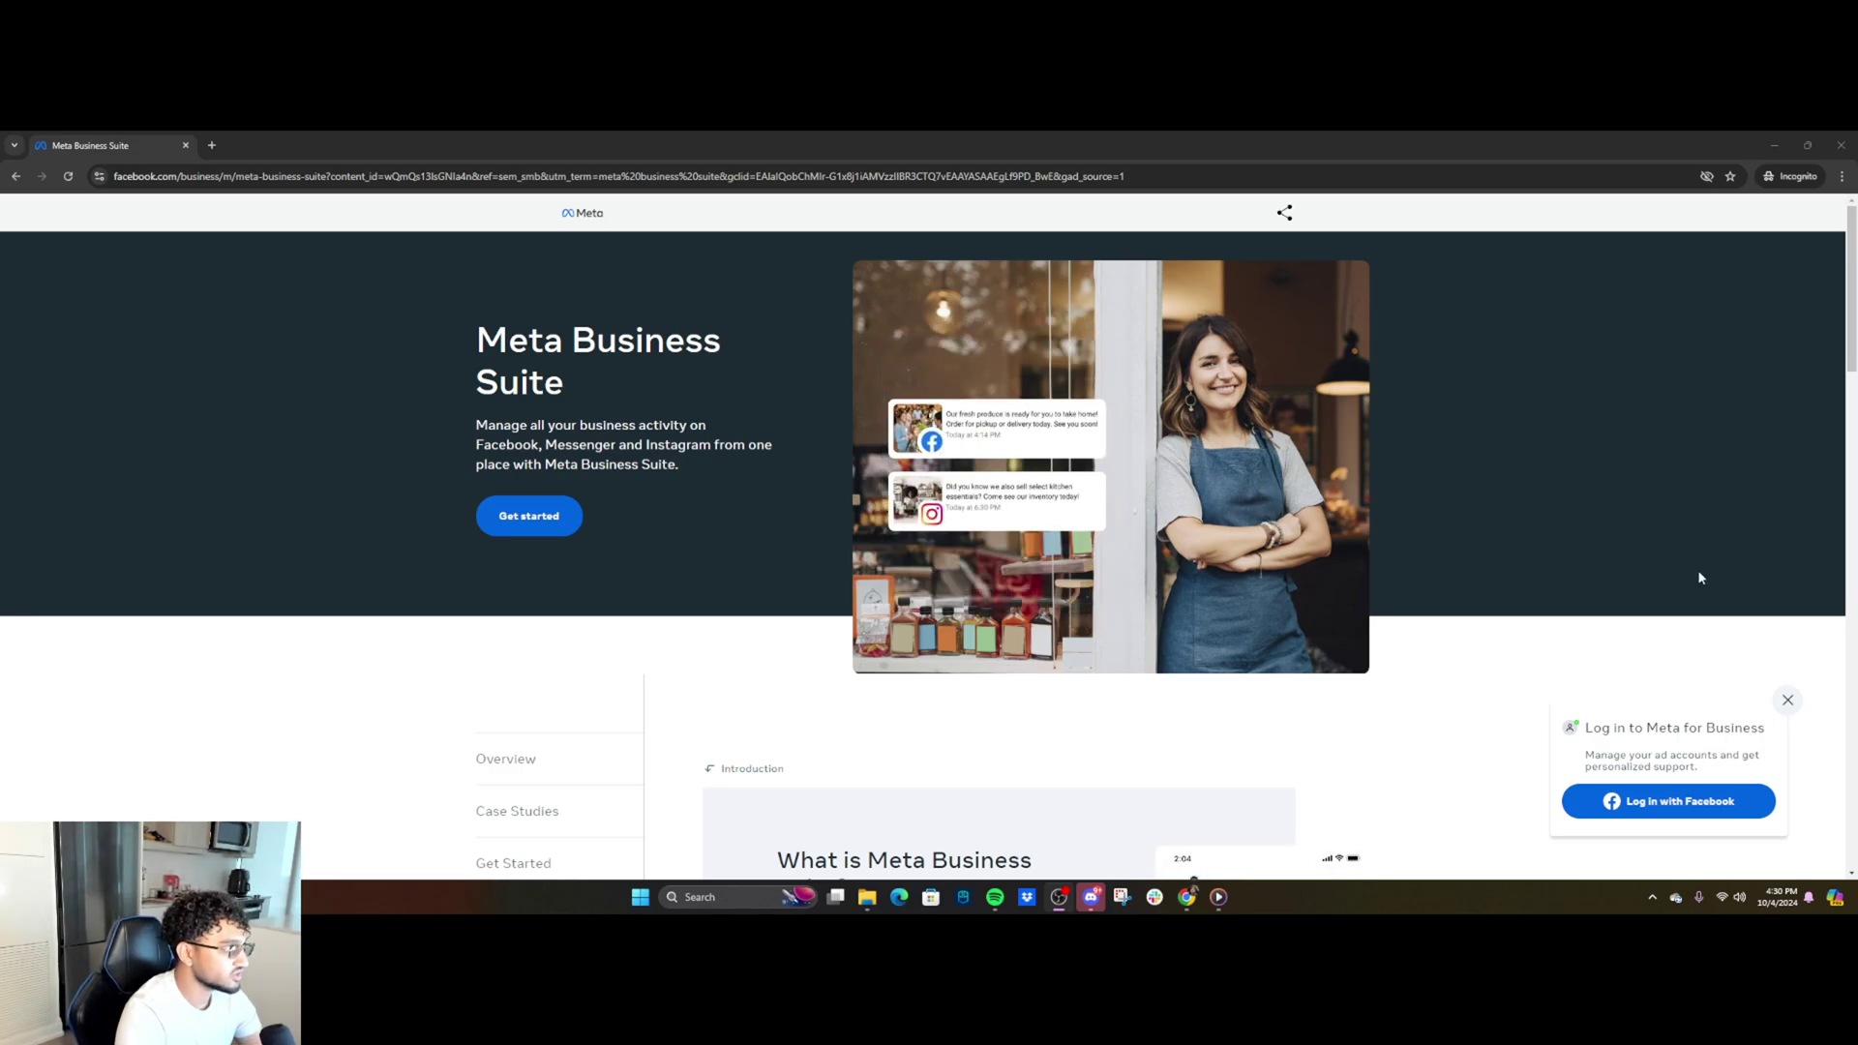
left_click(538, 522)
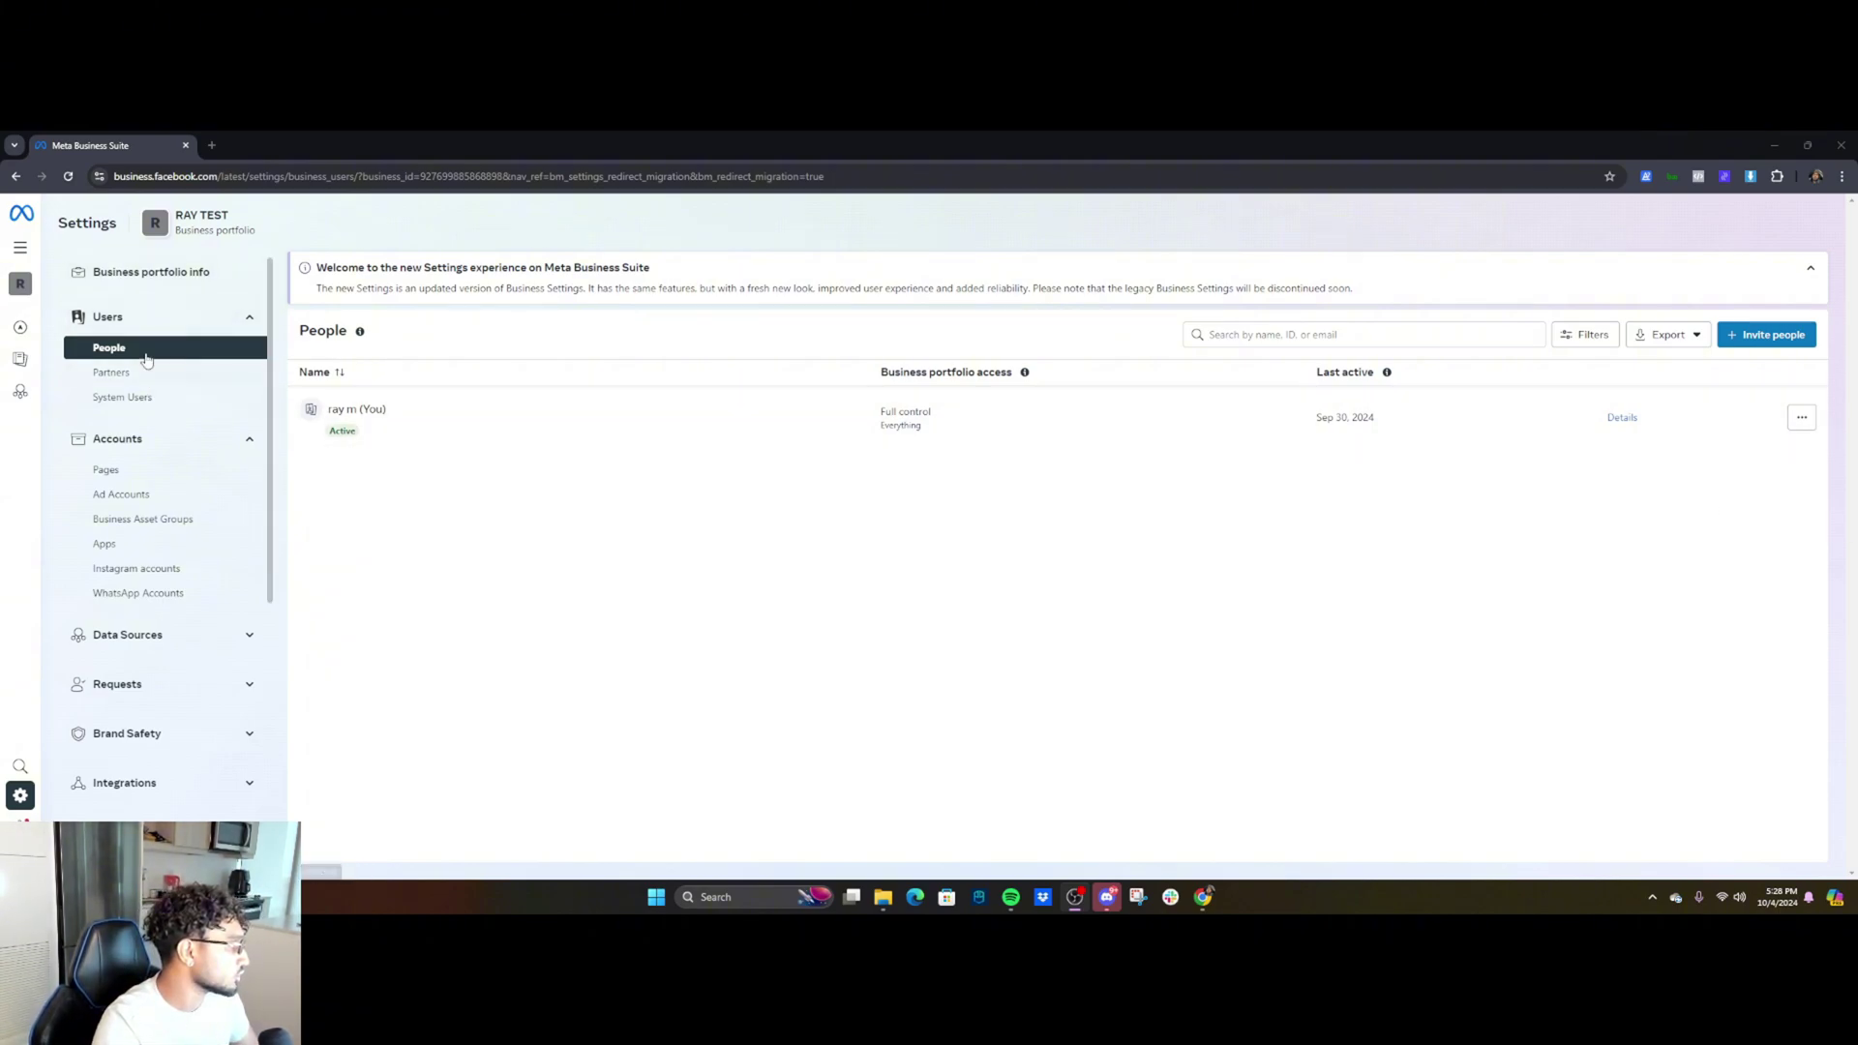
- Open the Invite people form, then cancel it without inviting anyone
scroll(208, 454, "down", 1)
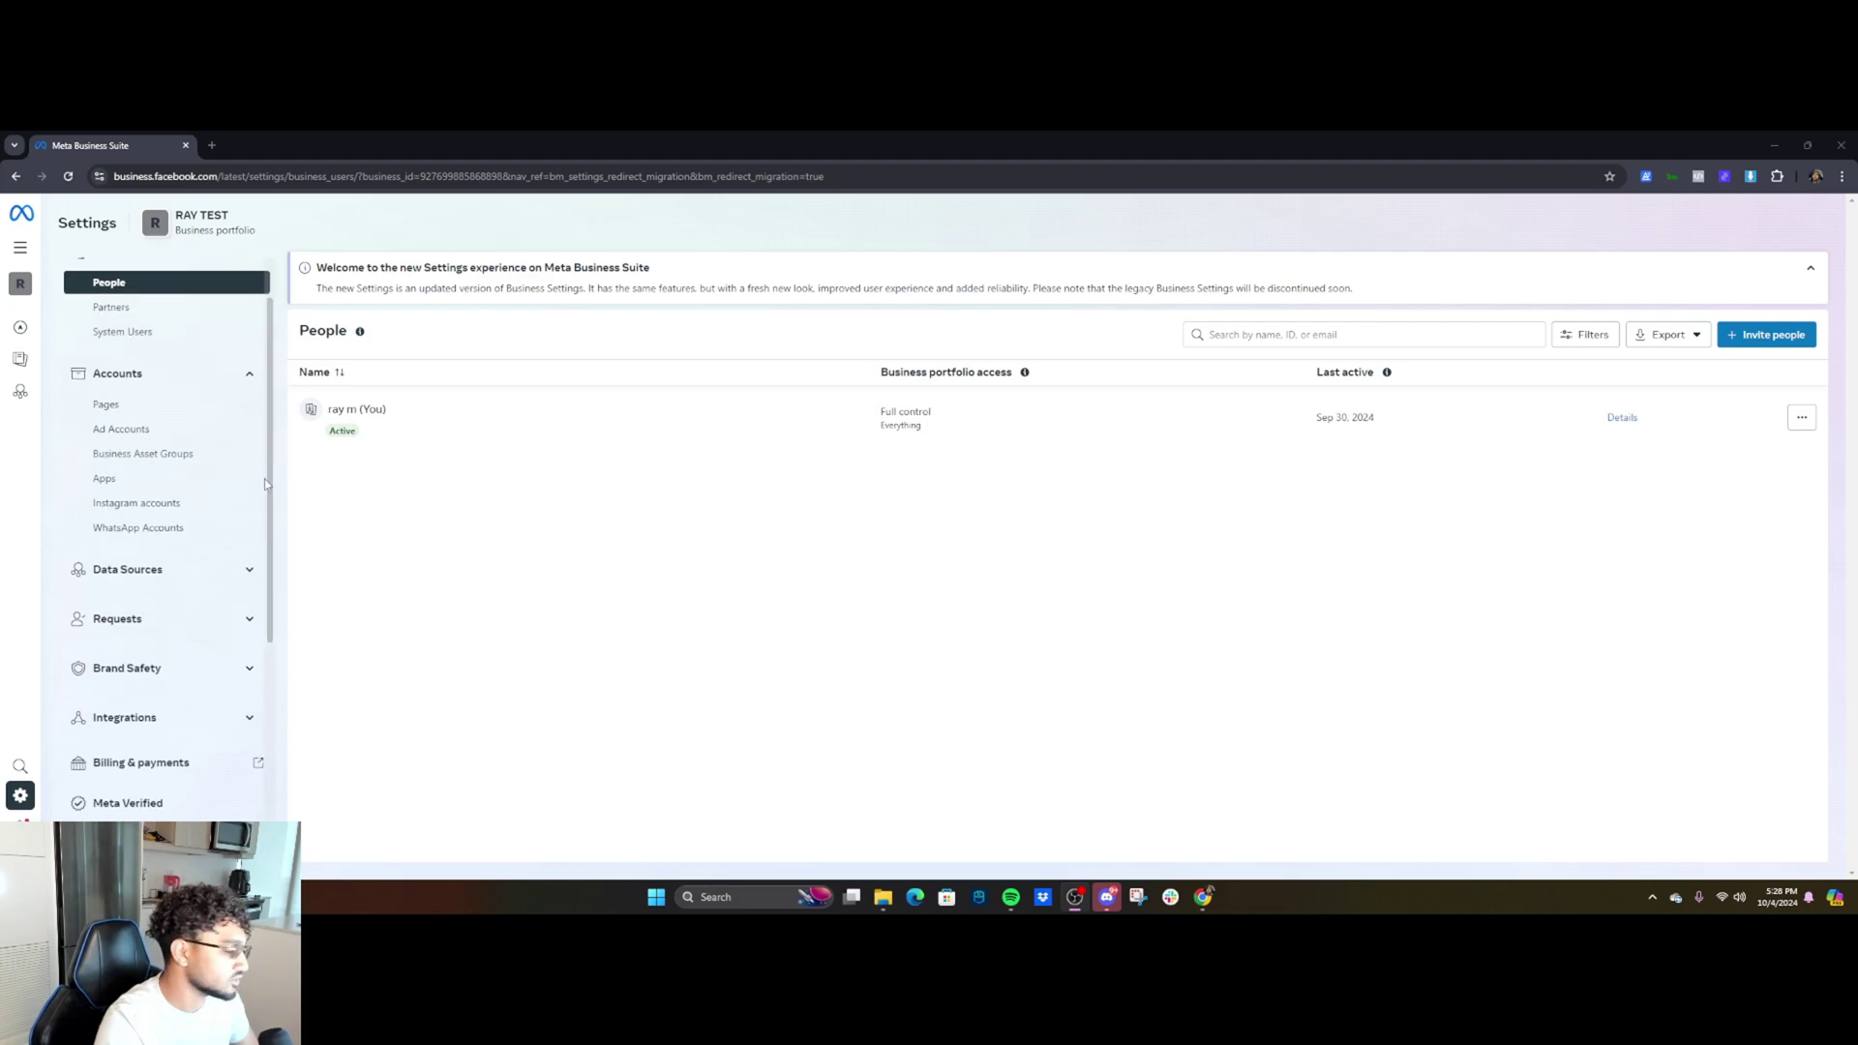
scroll(142, 478, "up", 1)
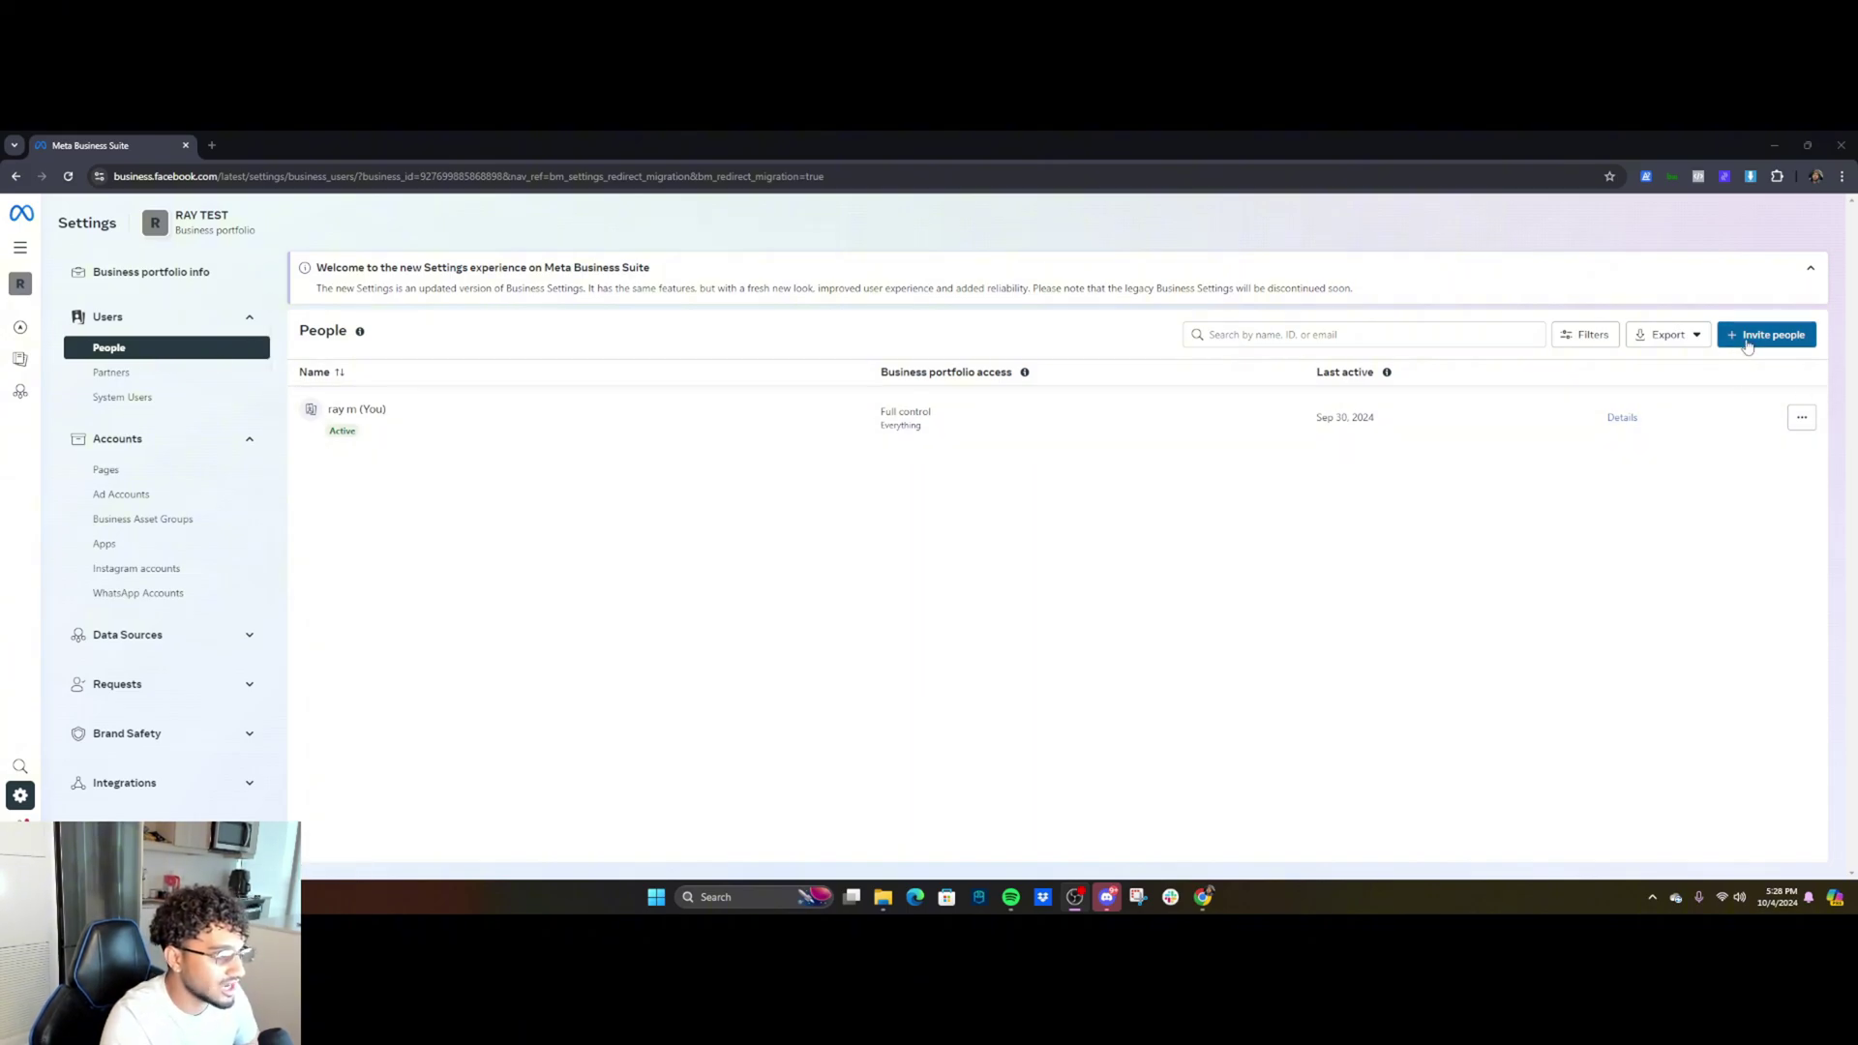
left_click(1748, 345)
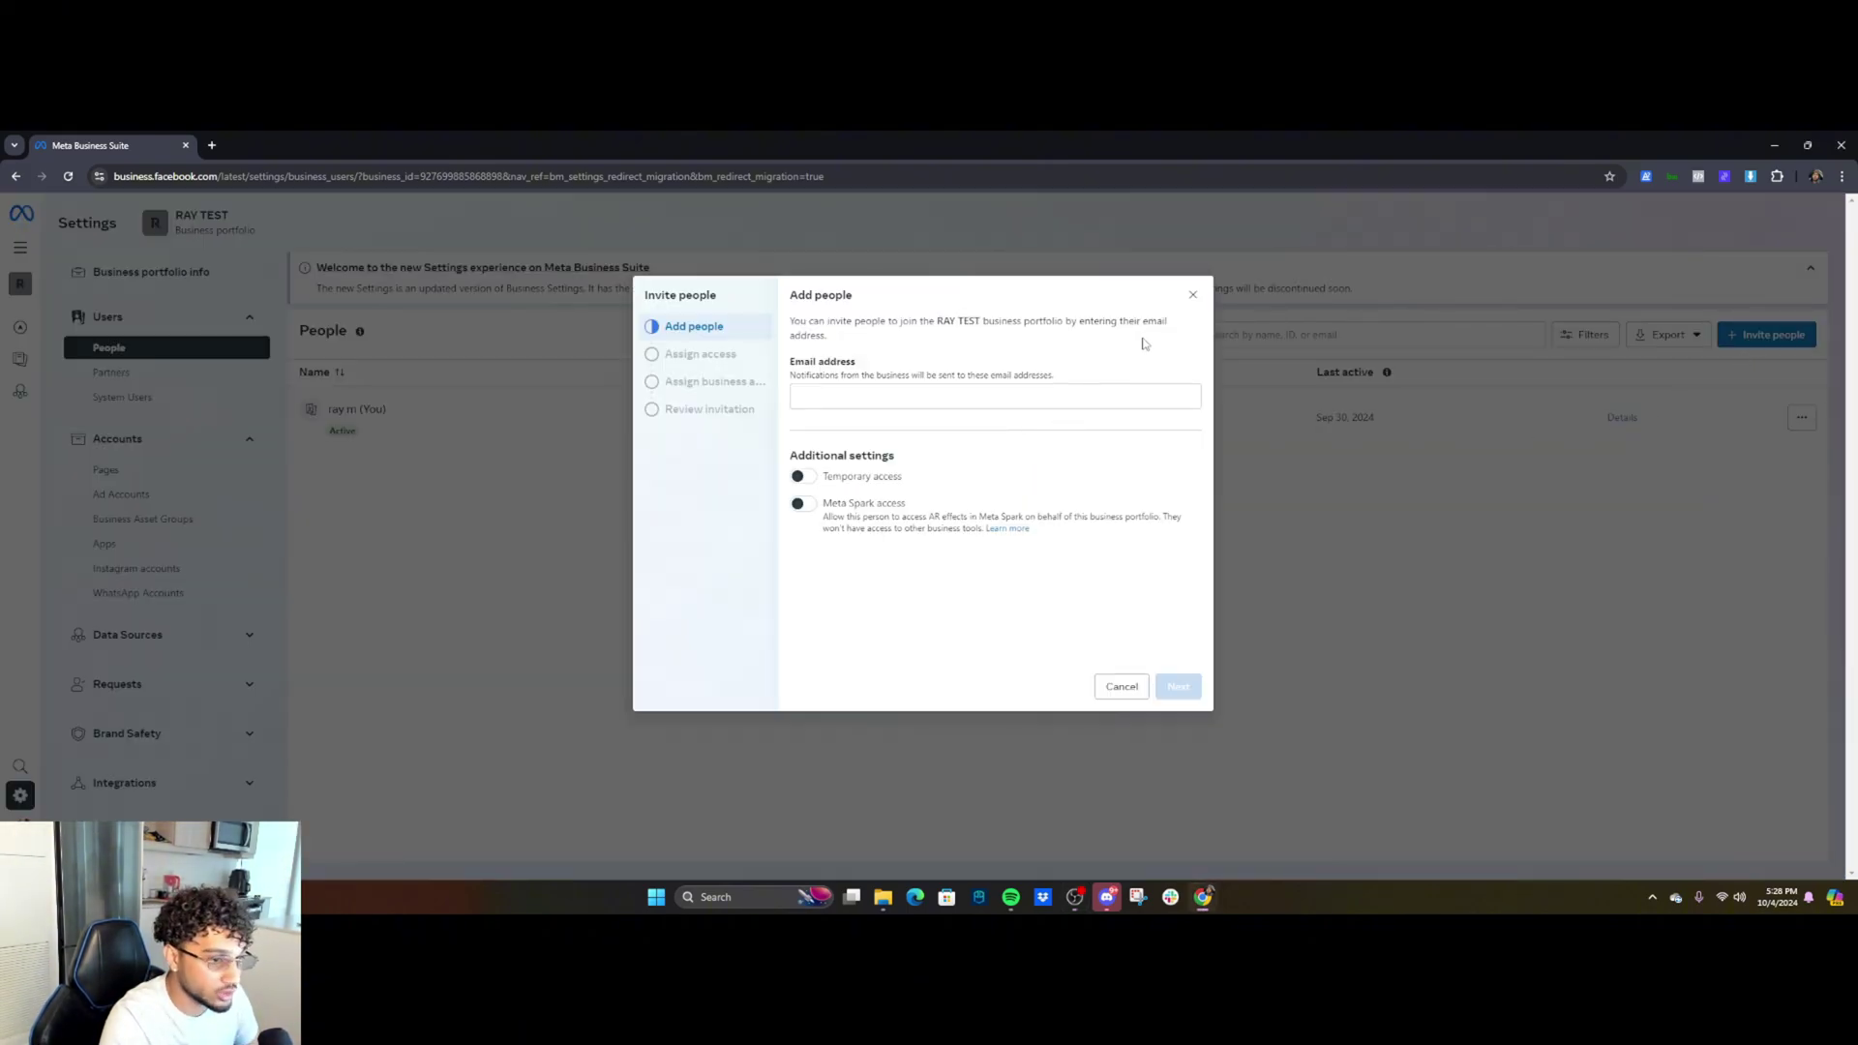
left_click(1194, 294)
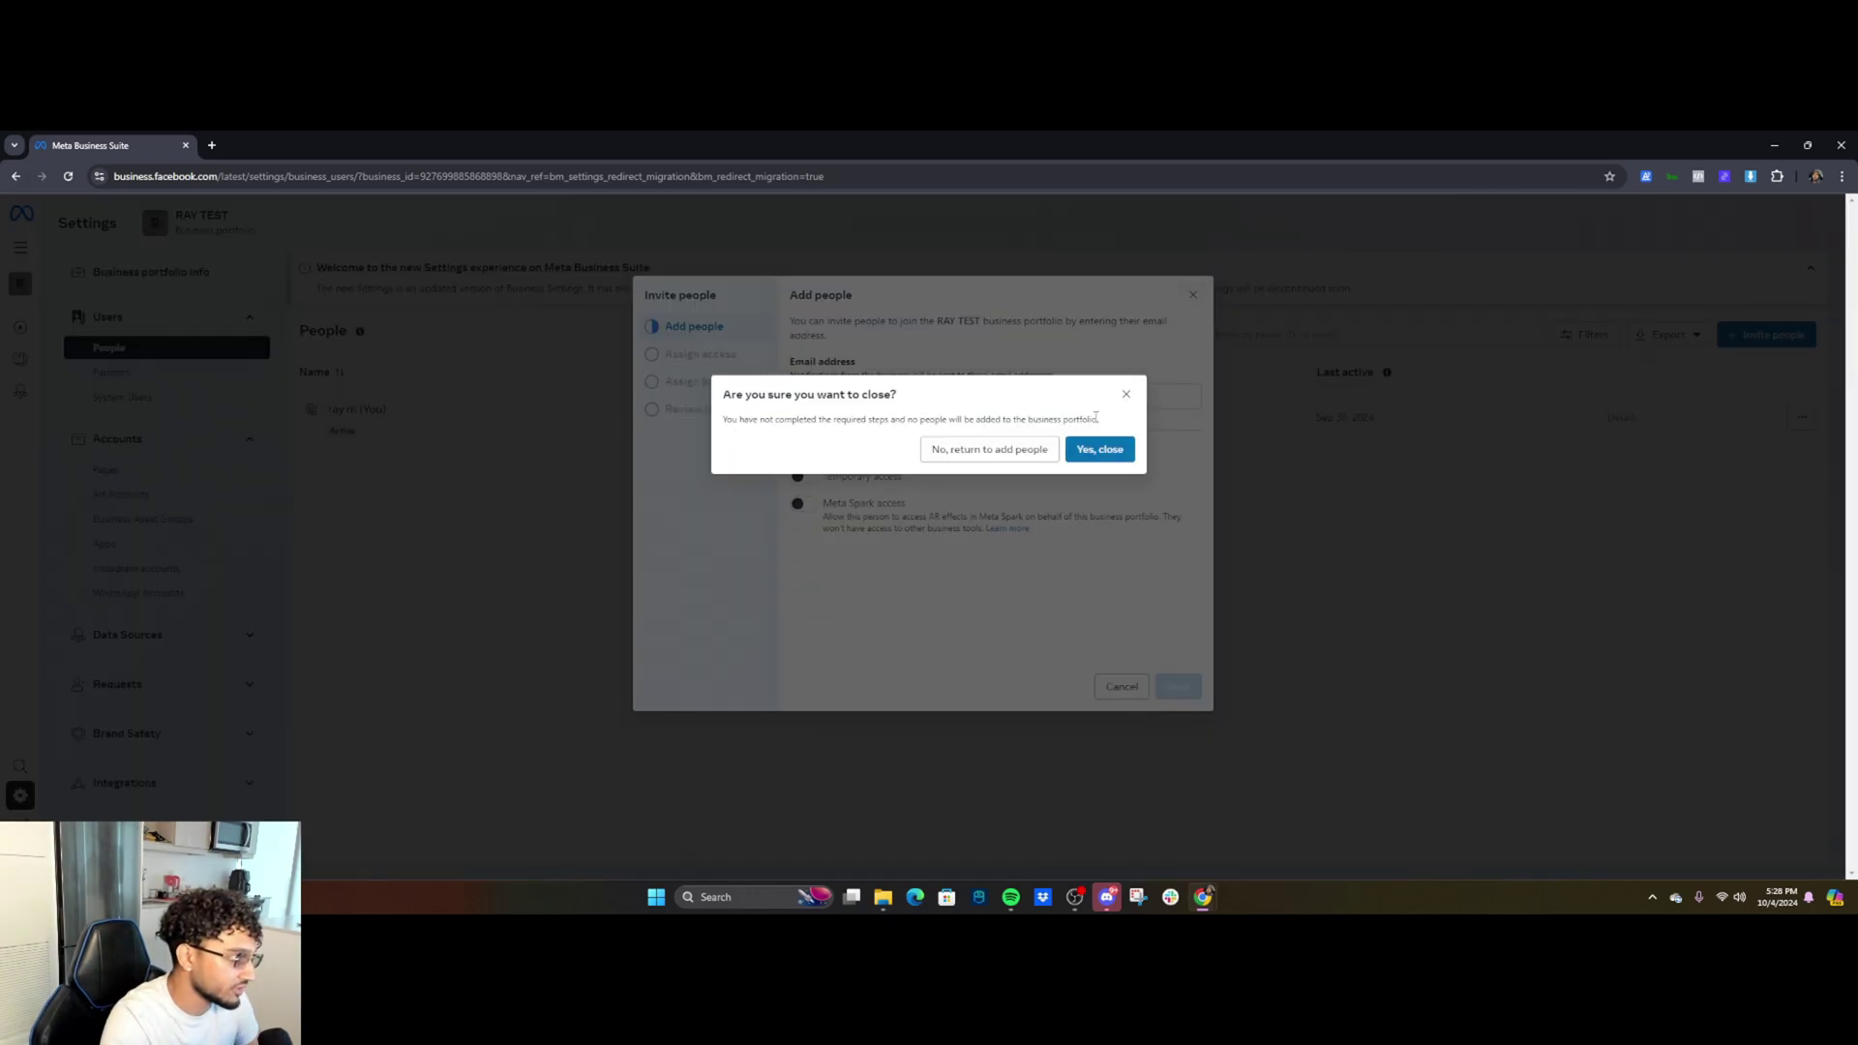
left_click(1005, 450)
left_click(1193, 294)
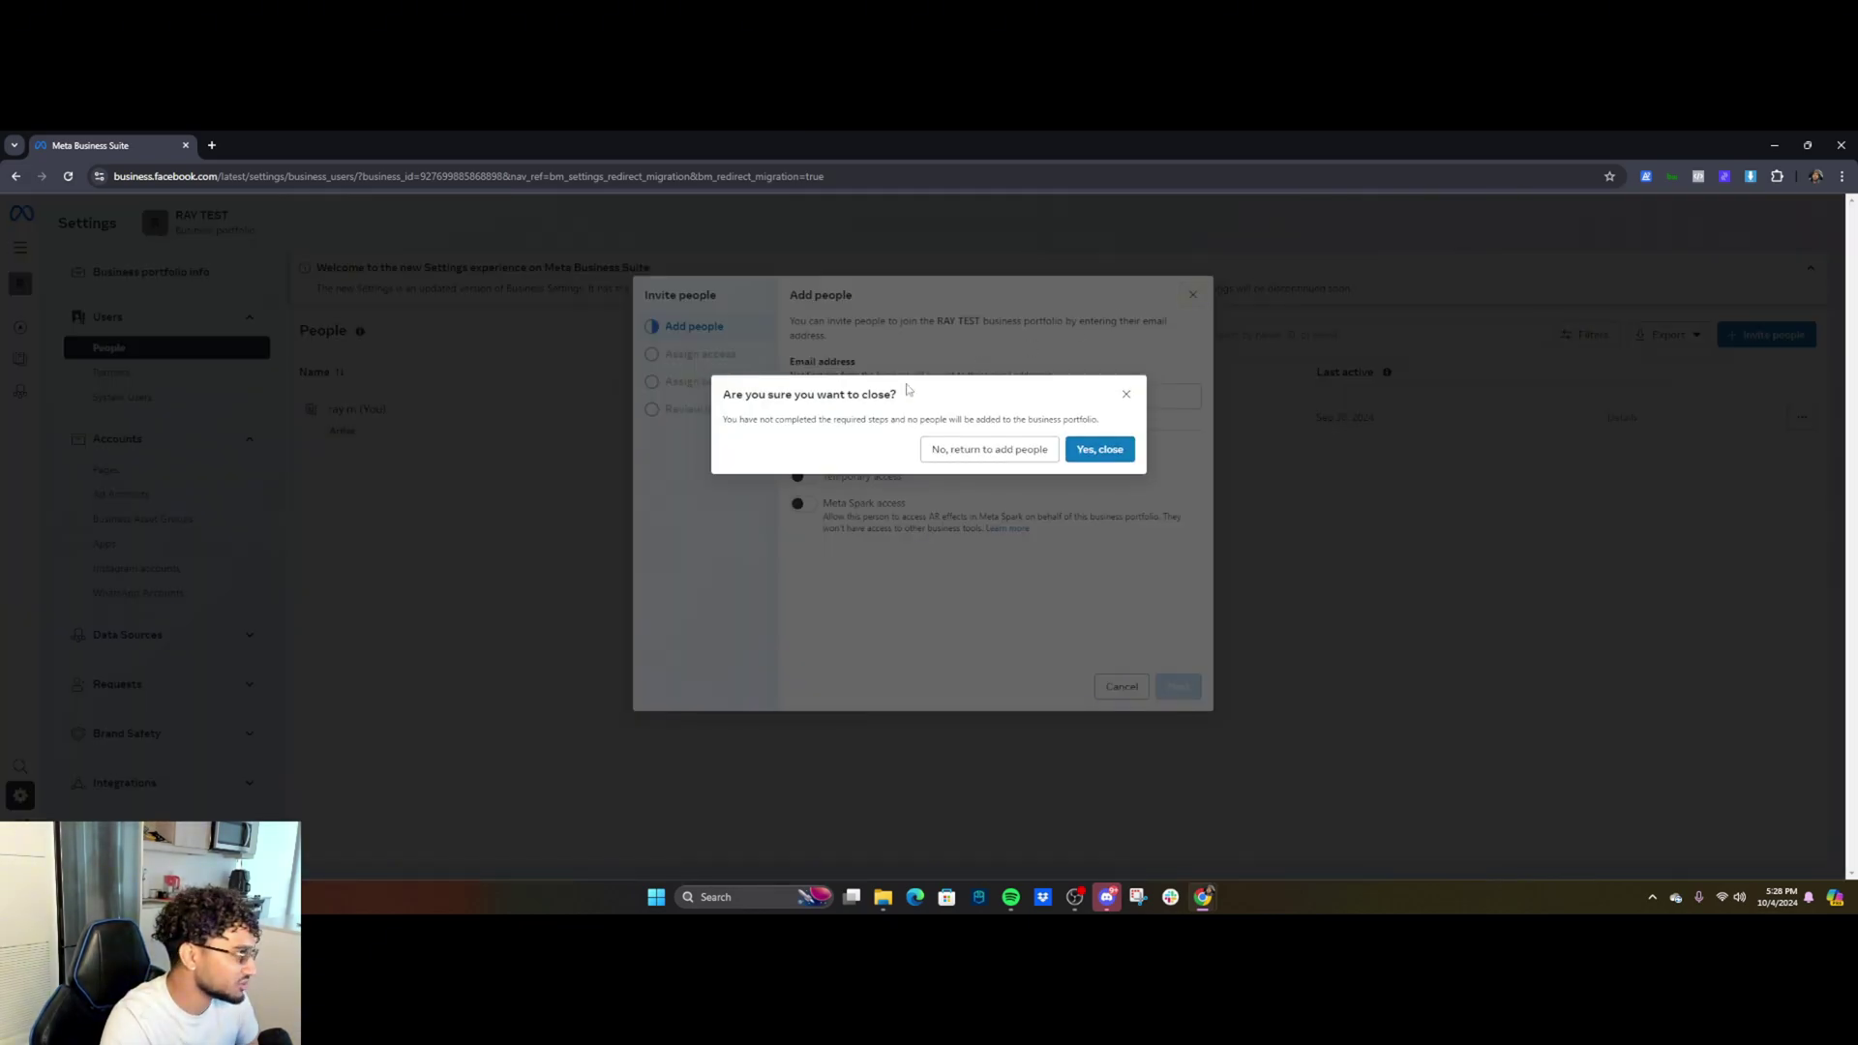
left_click(1101, 449)
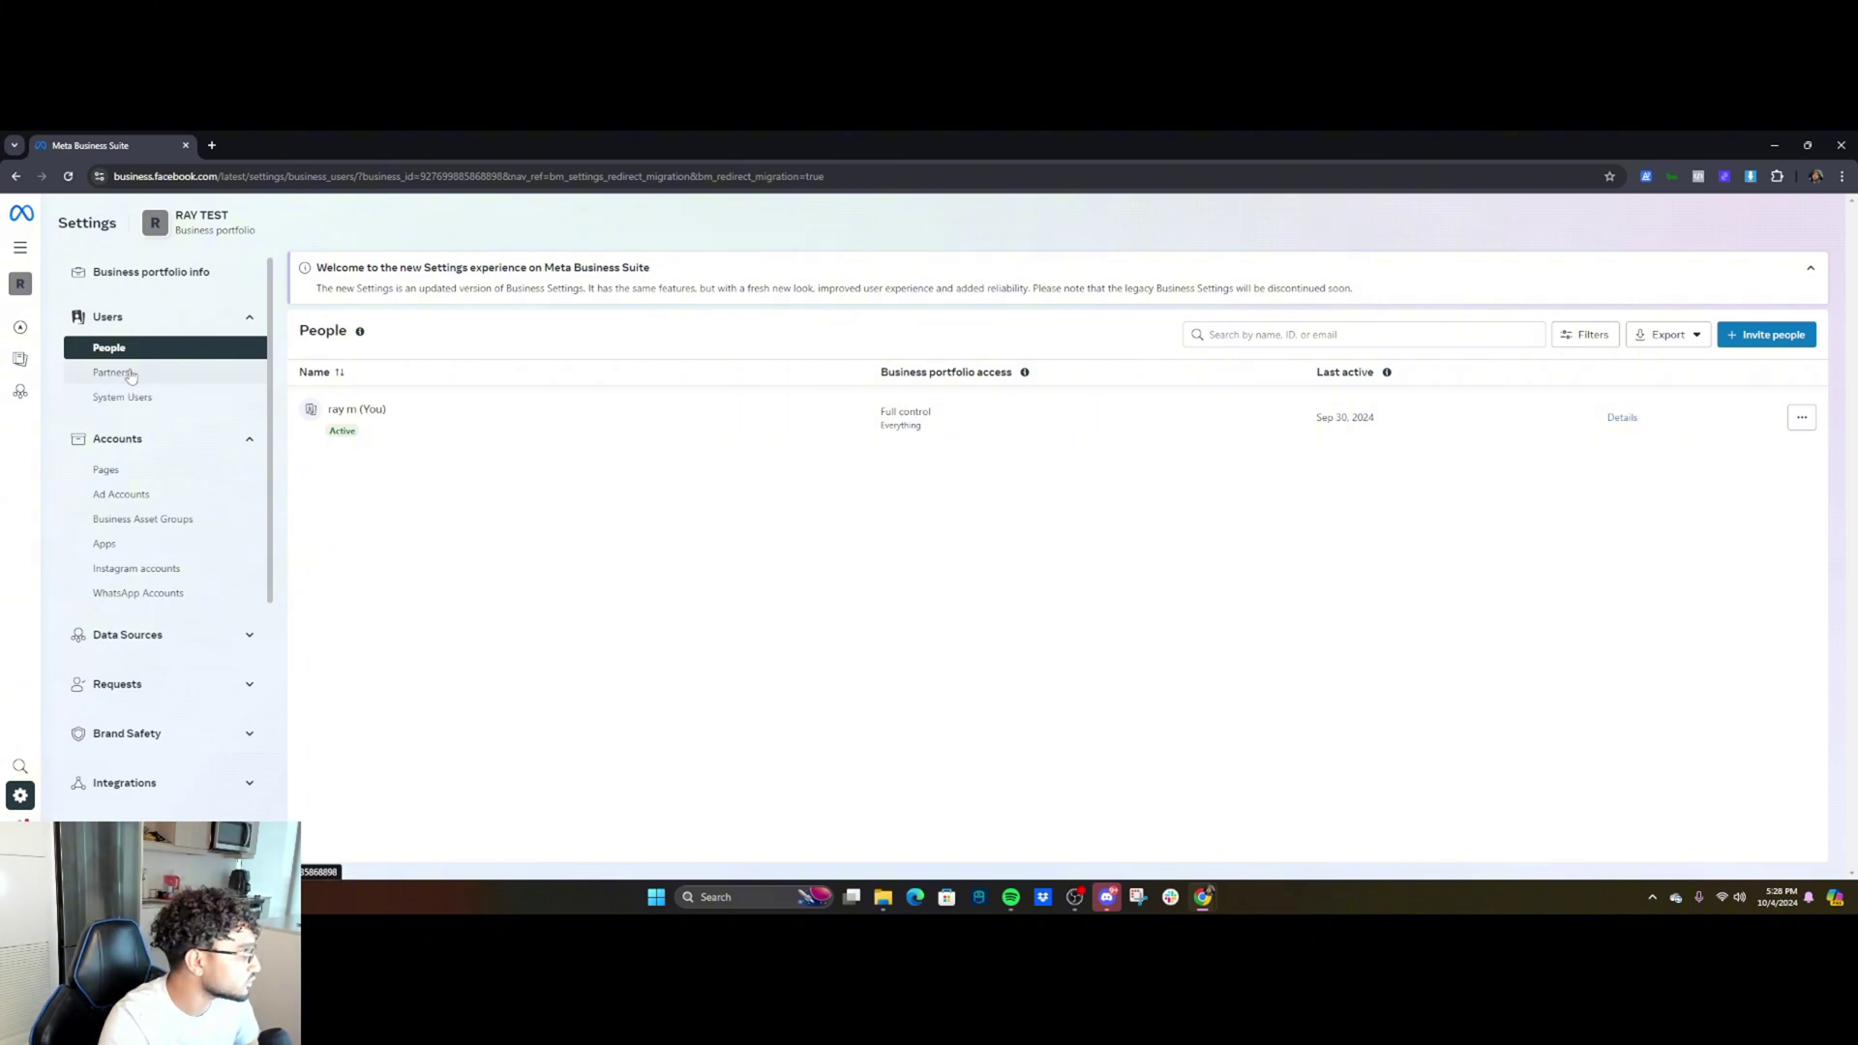
- On the Partners page, open Give a partner access, then close it without adding a partner
left_click(136, 376)
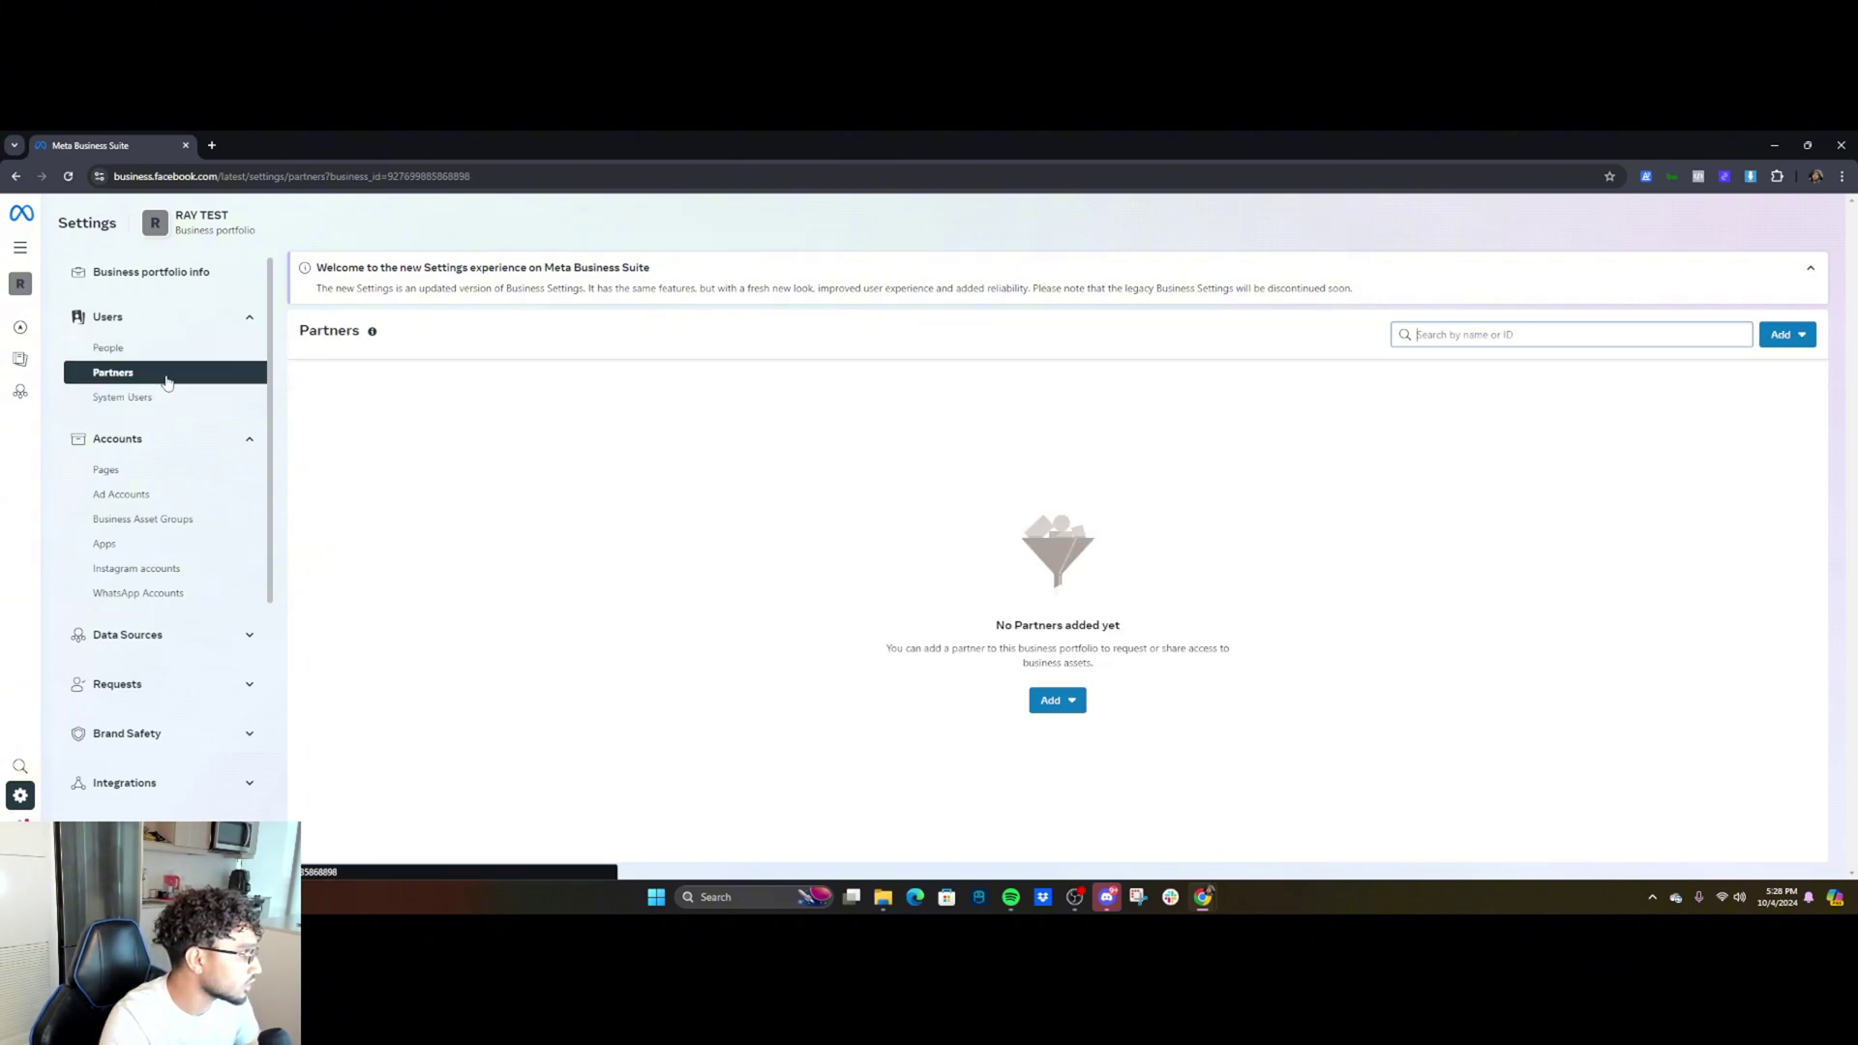
left_click(1055, 699)
left_click(1125, 750)
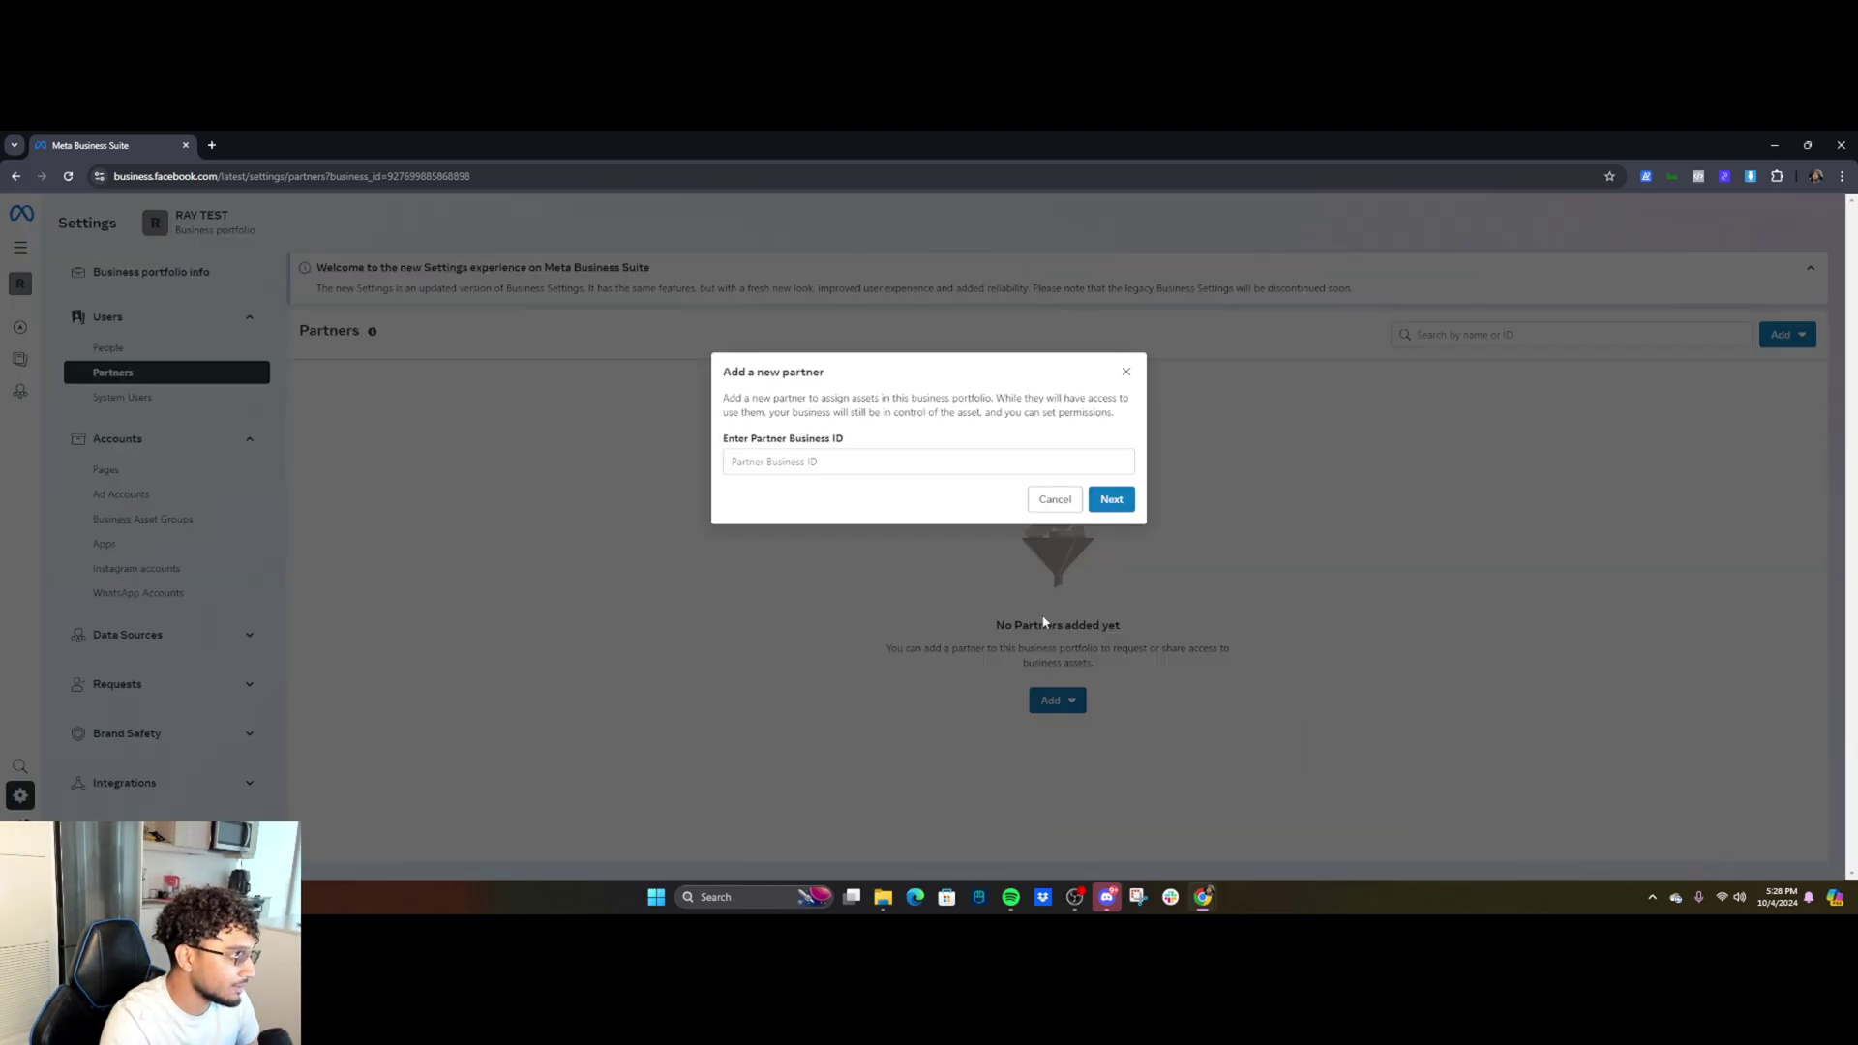
left_click(825, 461)
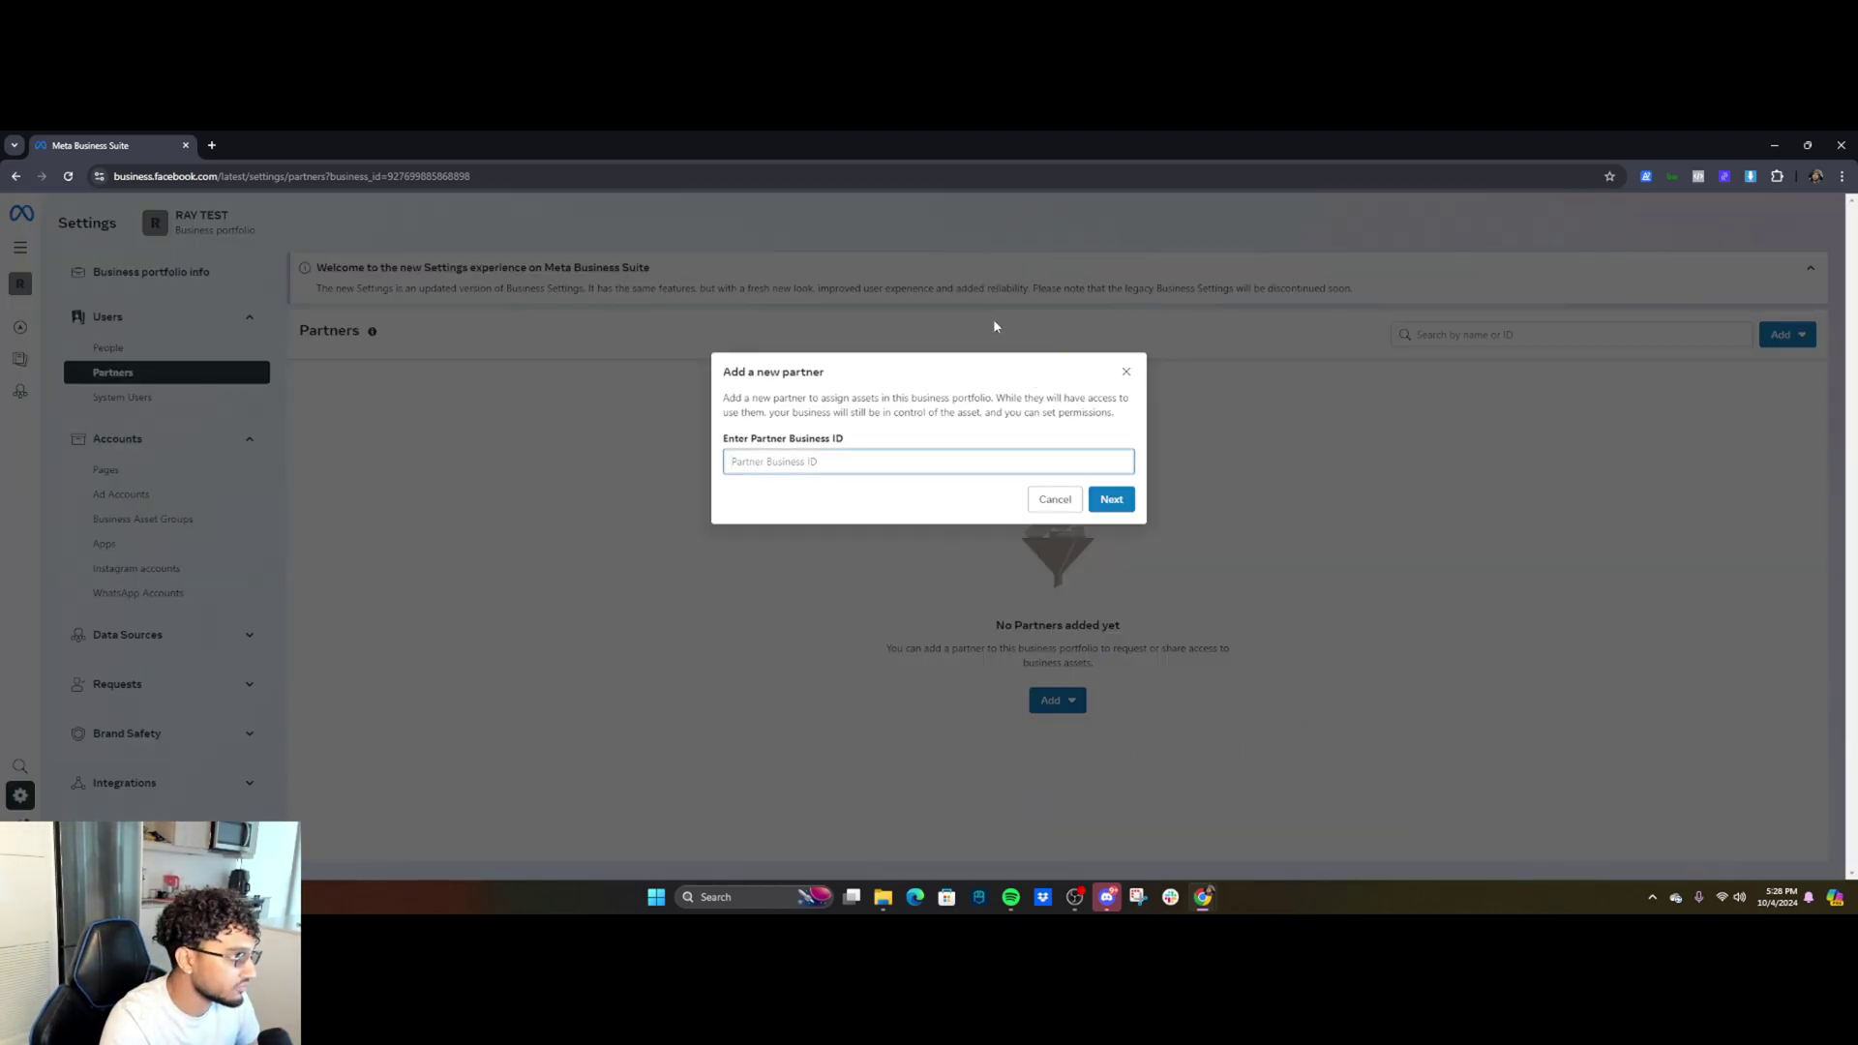
left_click(1125, 372)
scroll(160, 431, "down", 1)
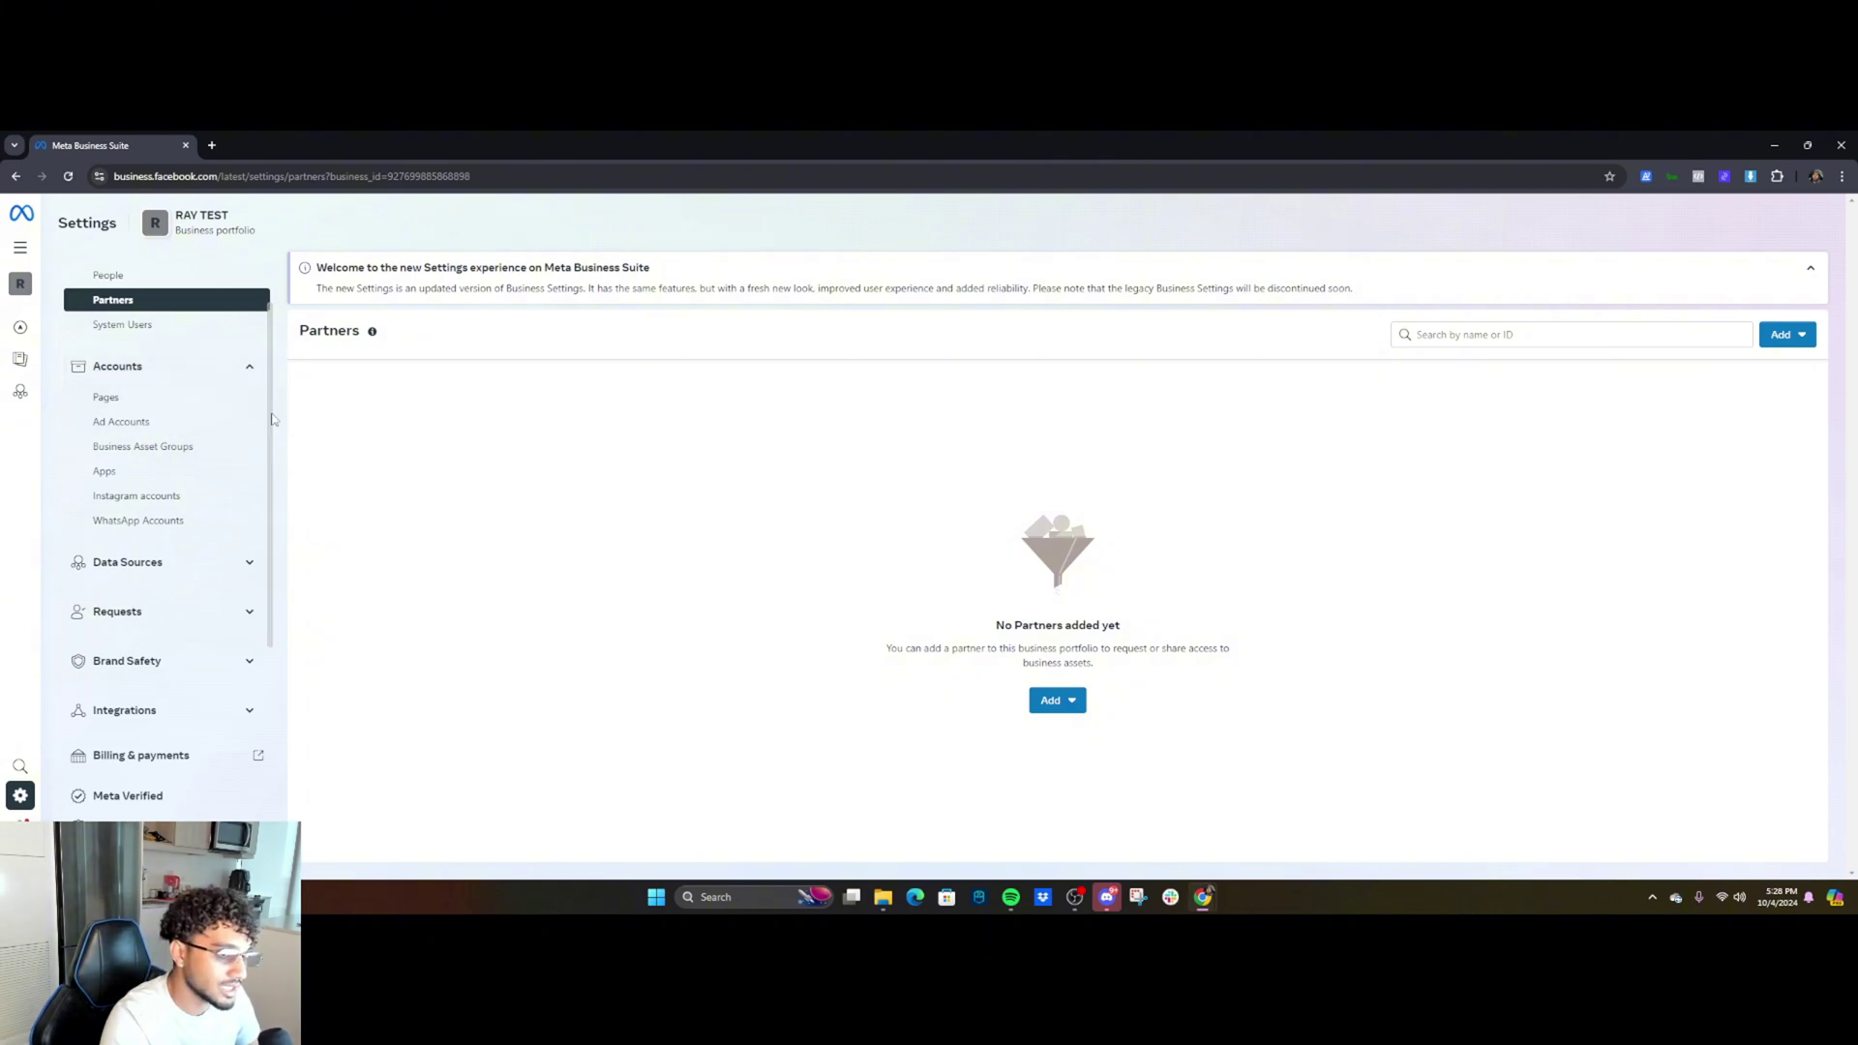
- From the Pages list, start creating a new Facebook Page named Raysellsclothes
left_click(135, 397)
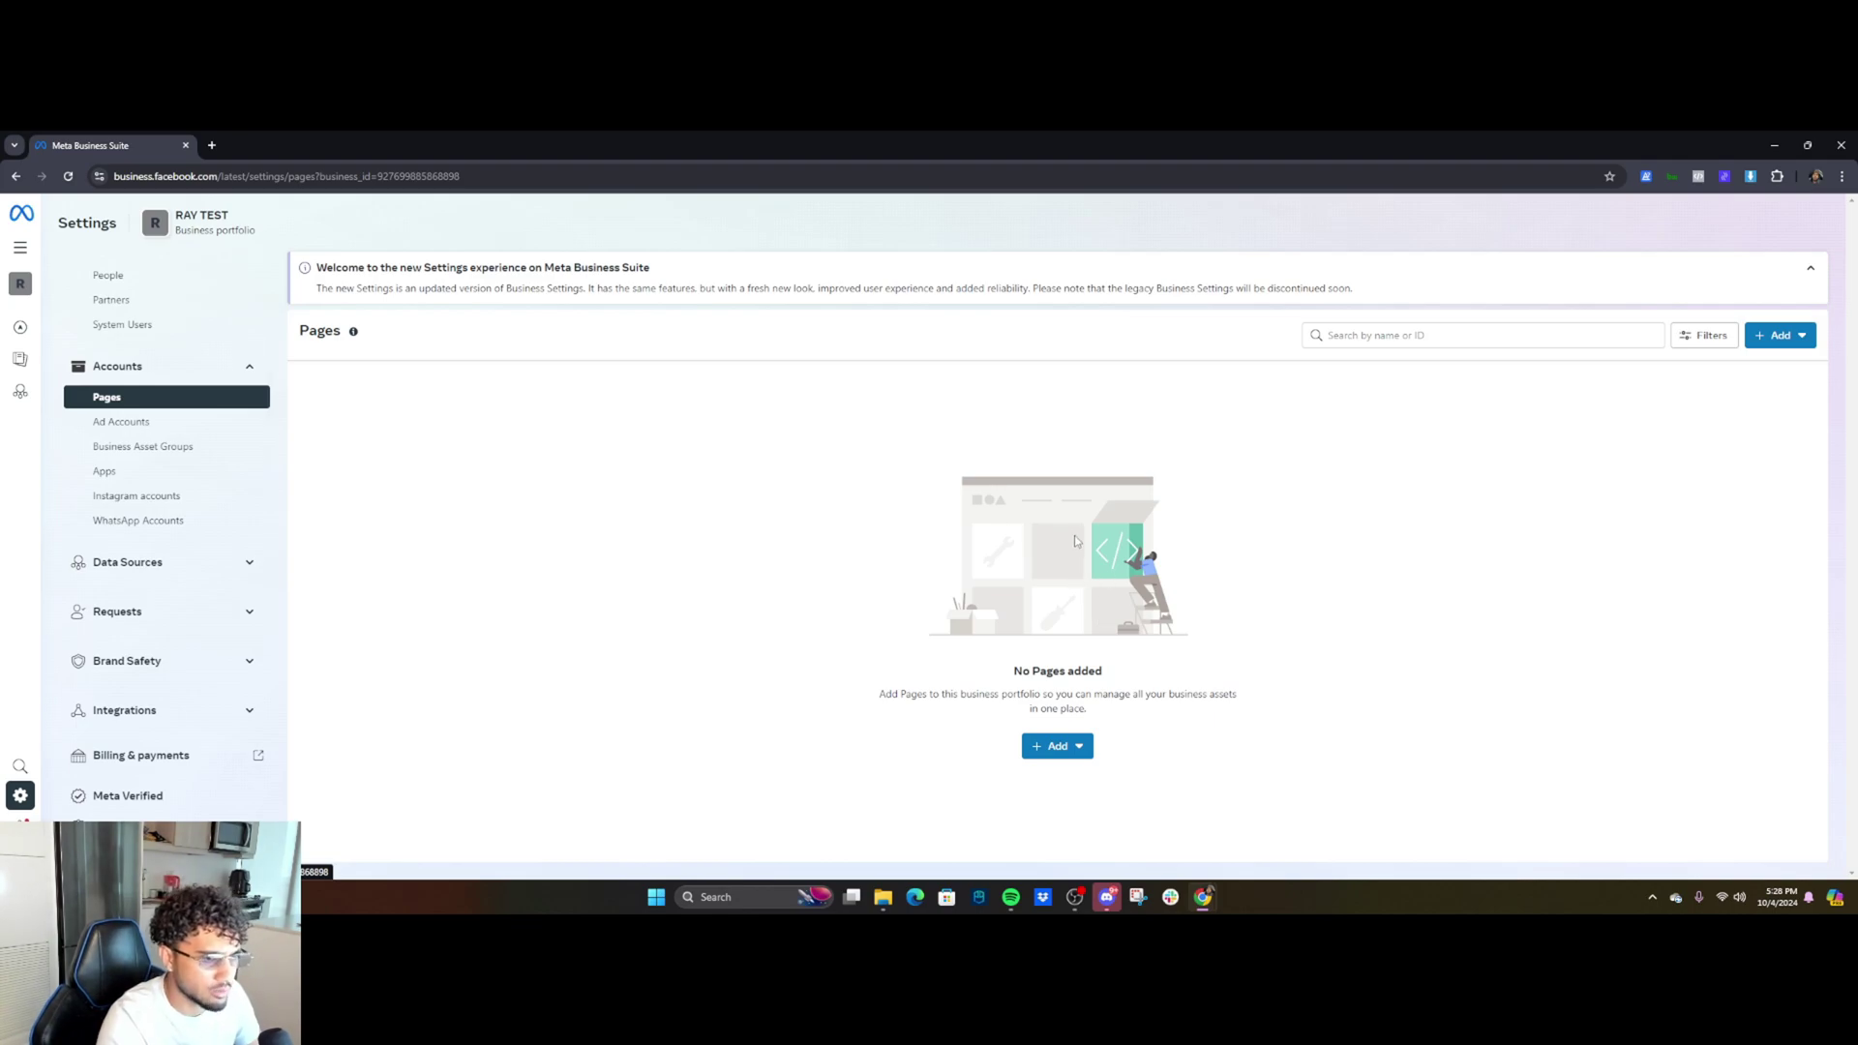
scroll(175, 542, "up", 1)
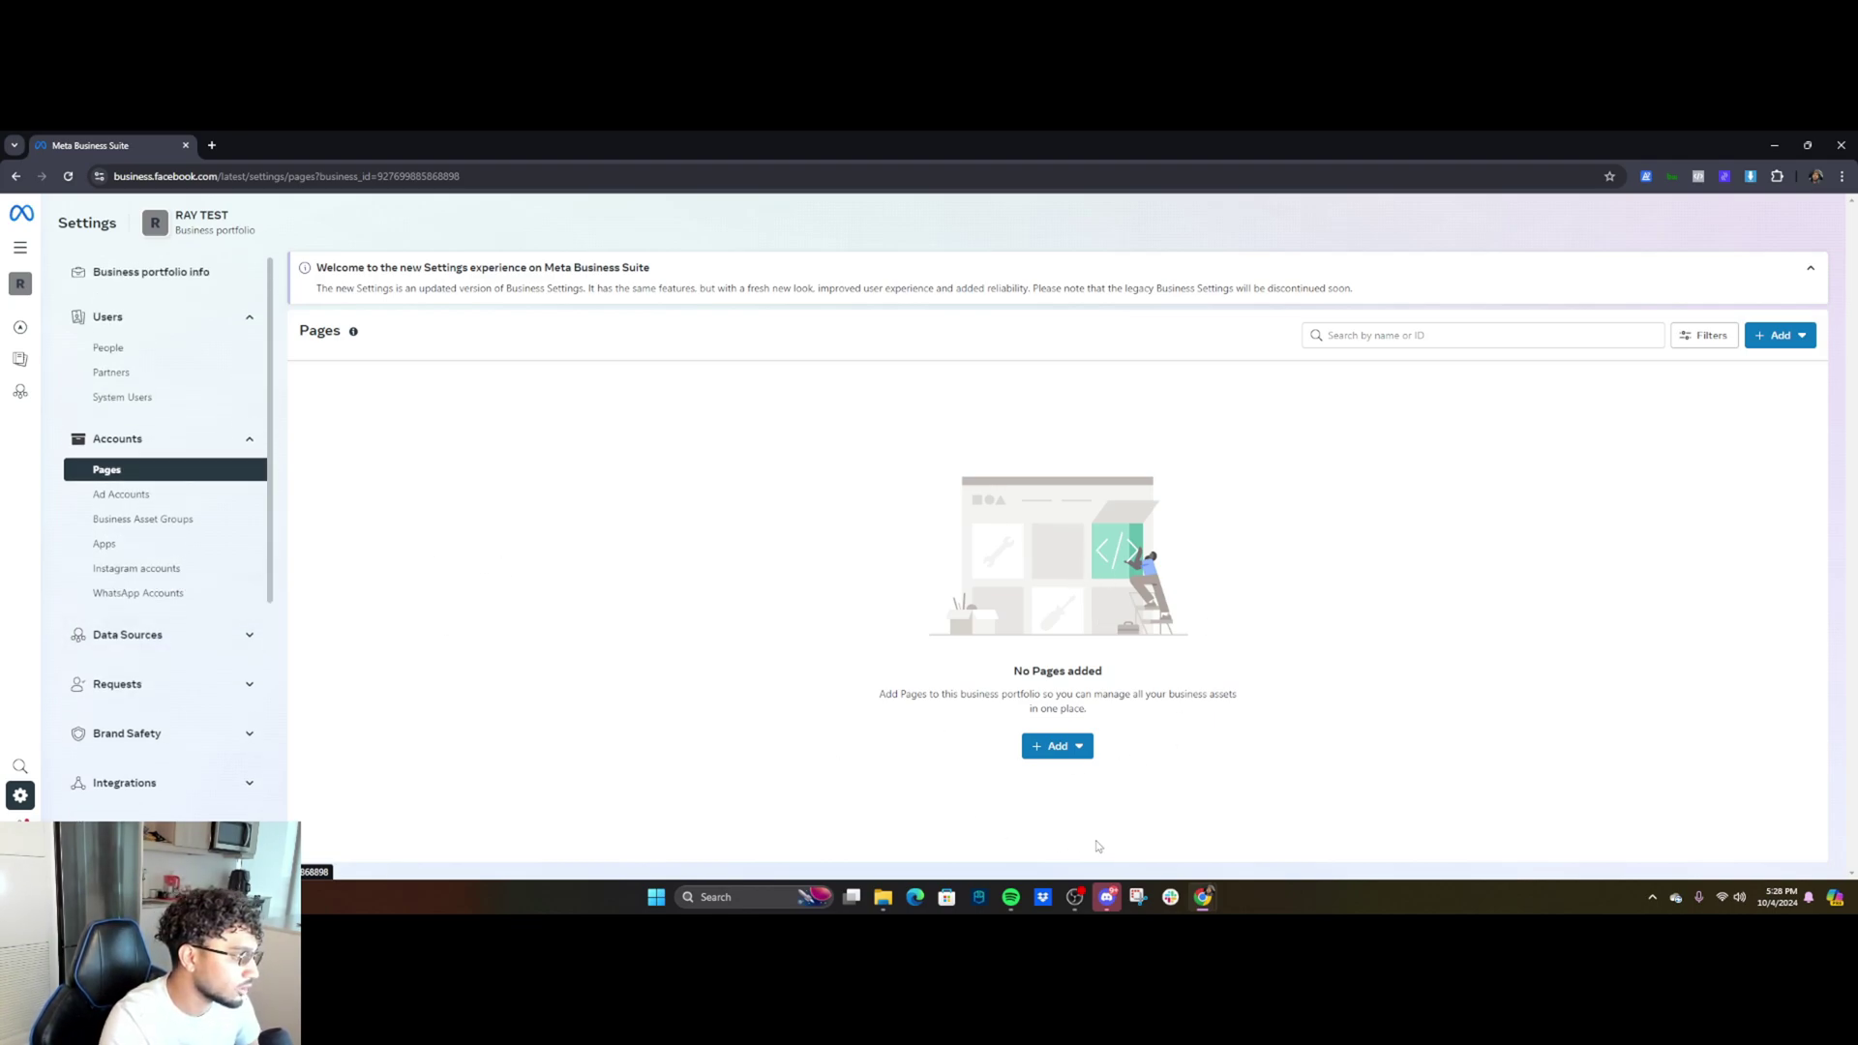
scroll(169, 581, "down", 2)
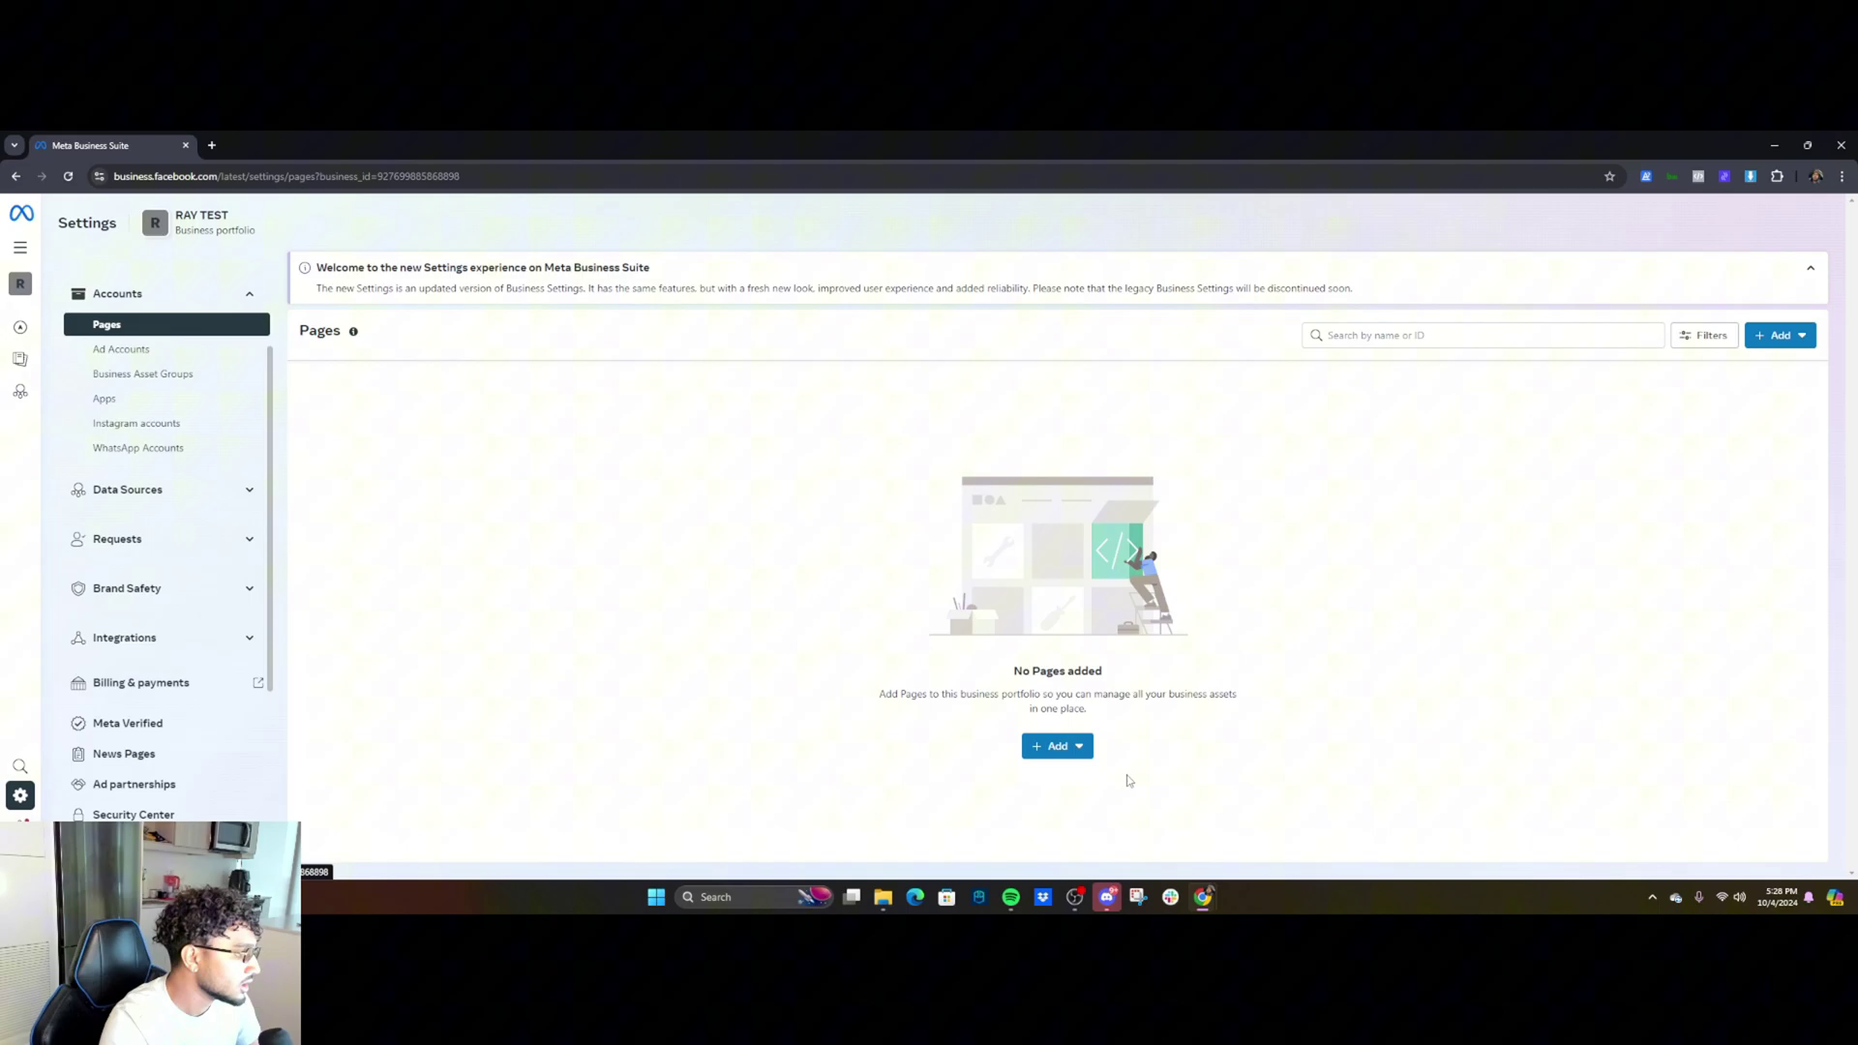
left_click(1072, 747)
left_click(1034, 654)
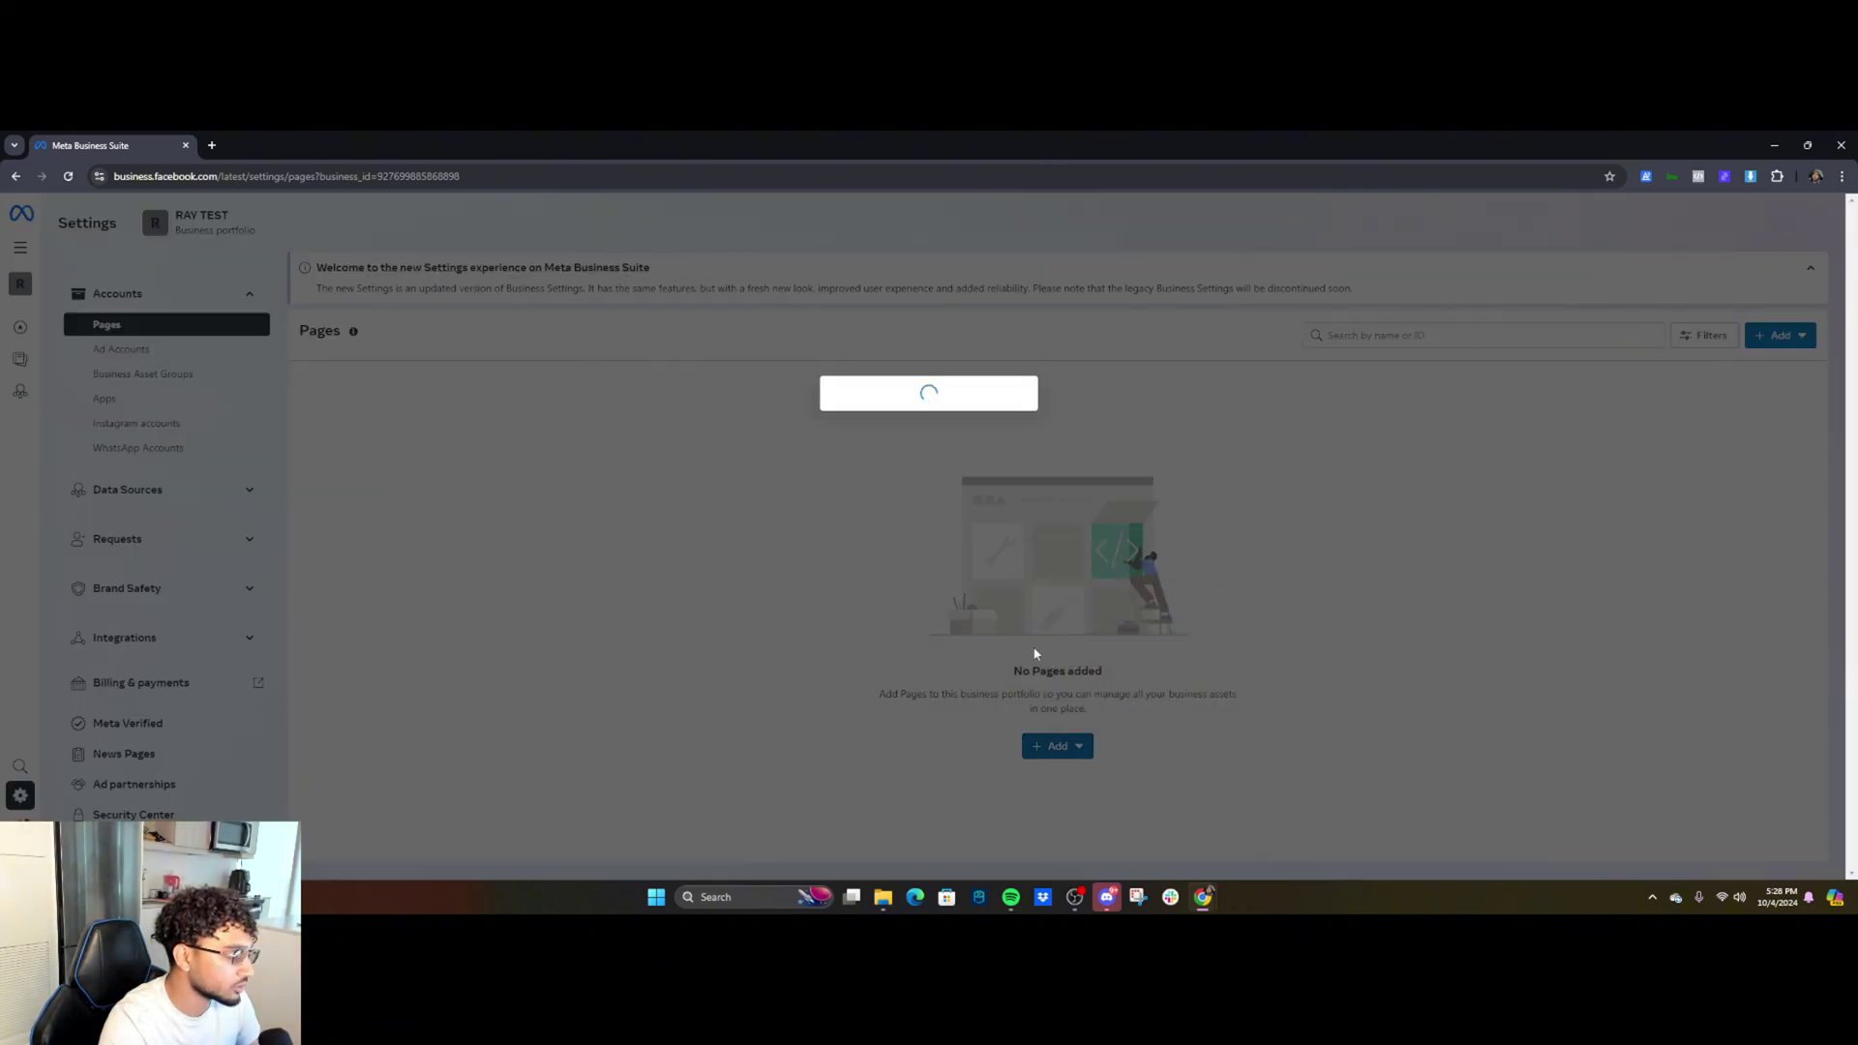
left_click(890, 400)
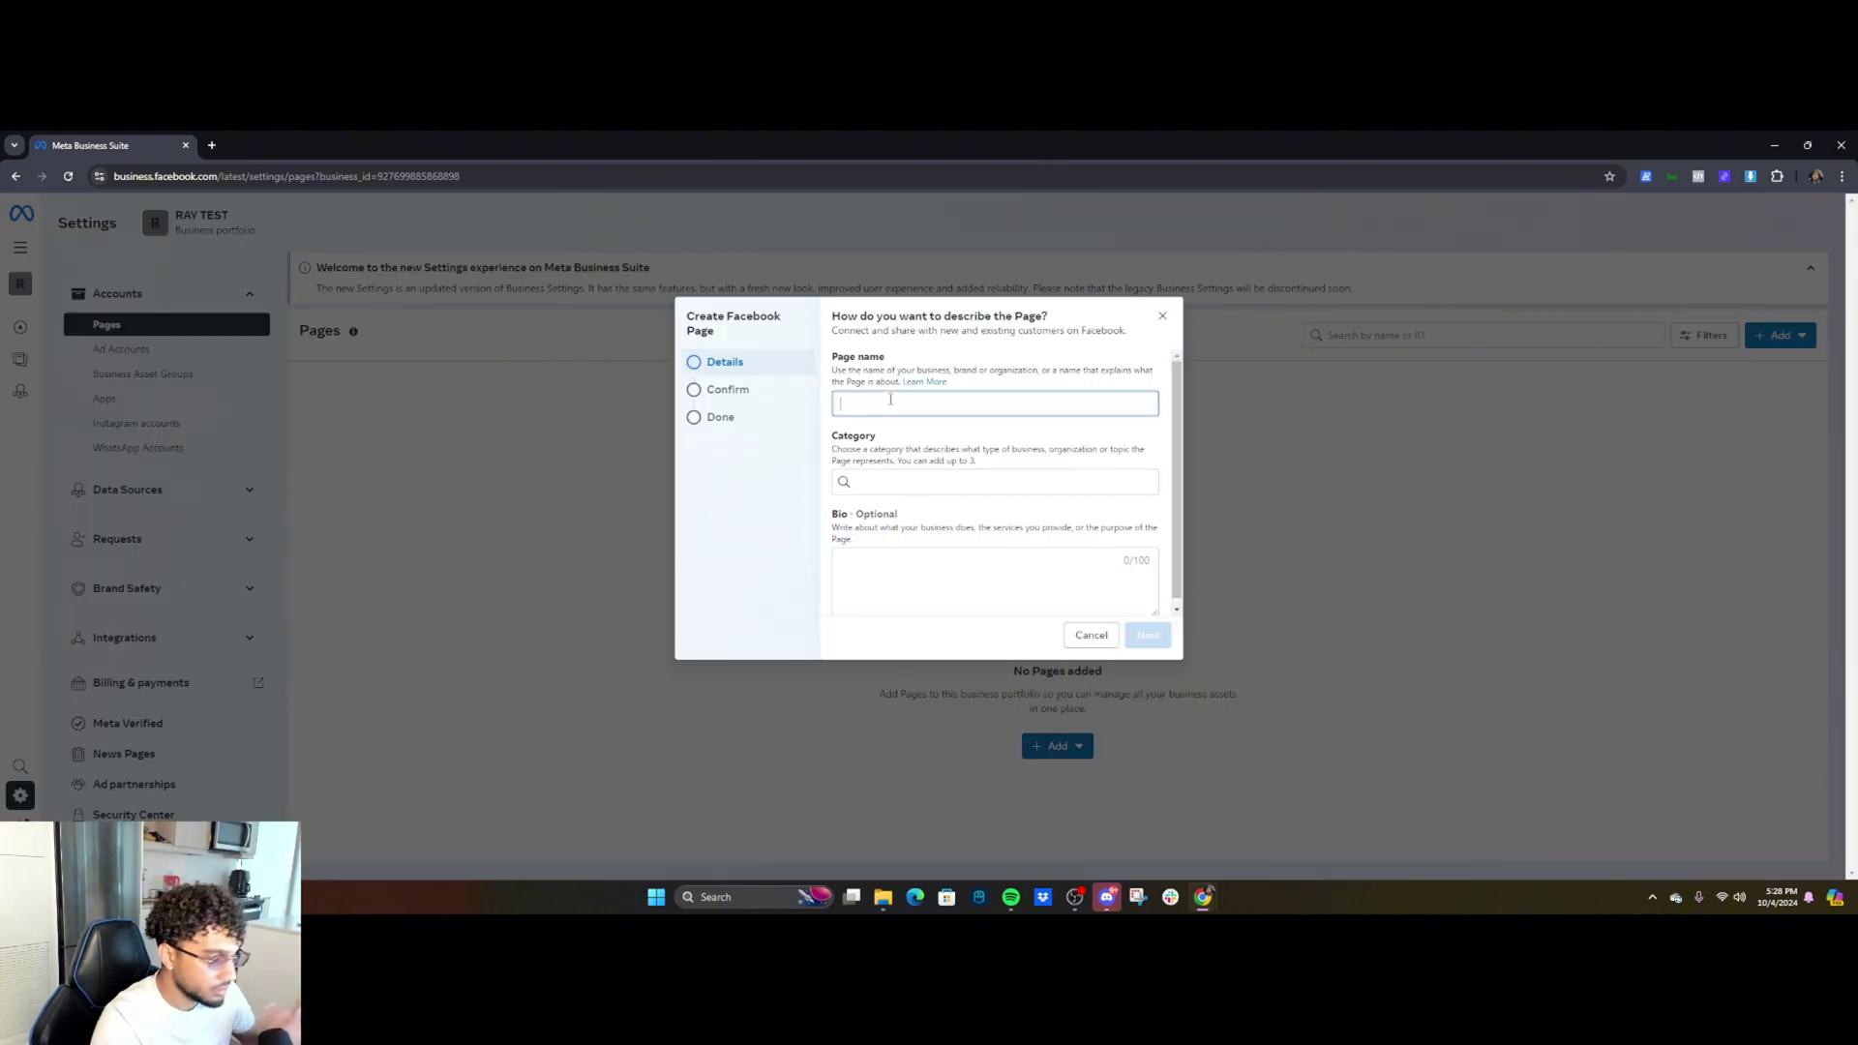
type("raysell")
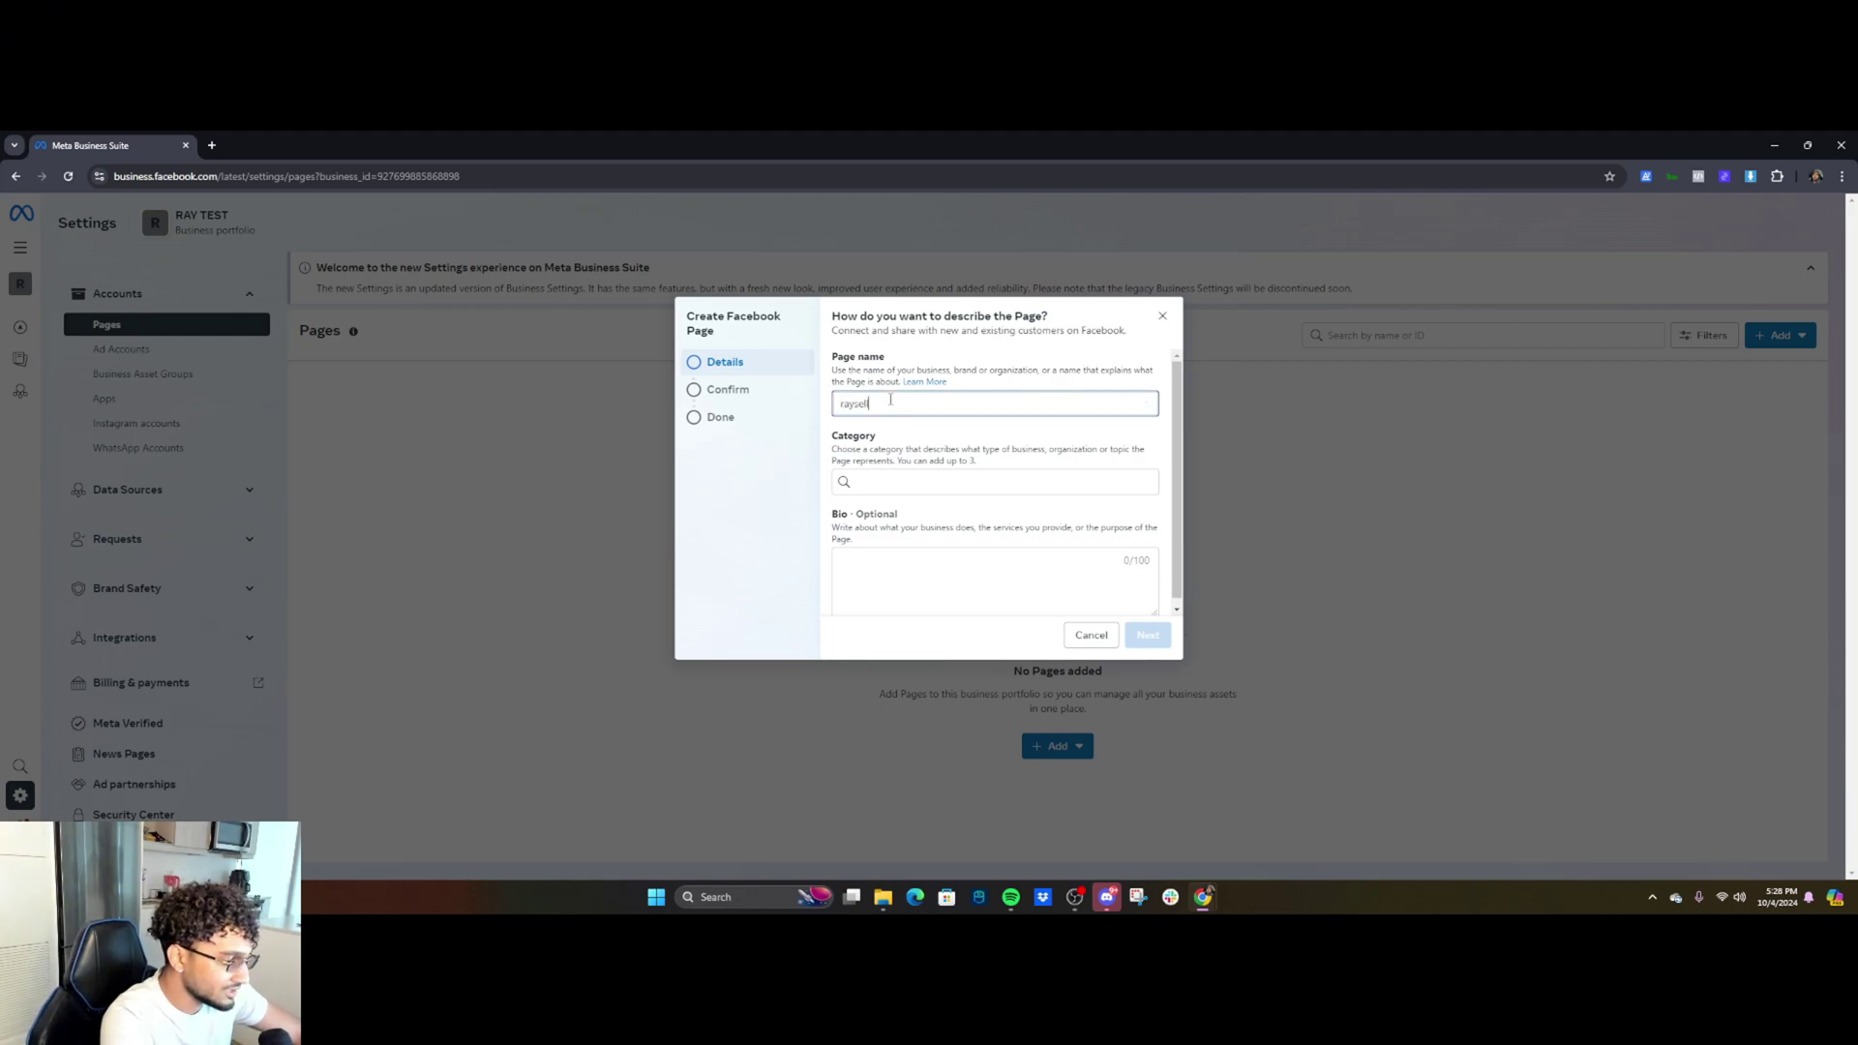
type("sclothes")
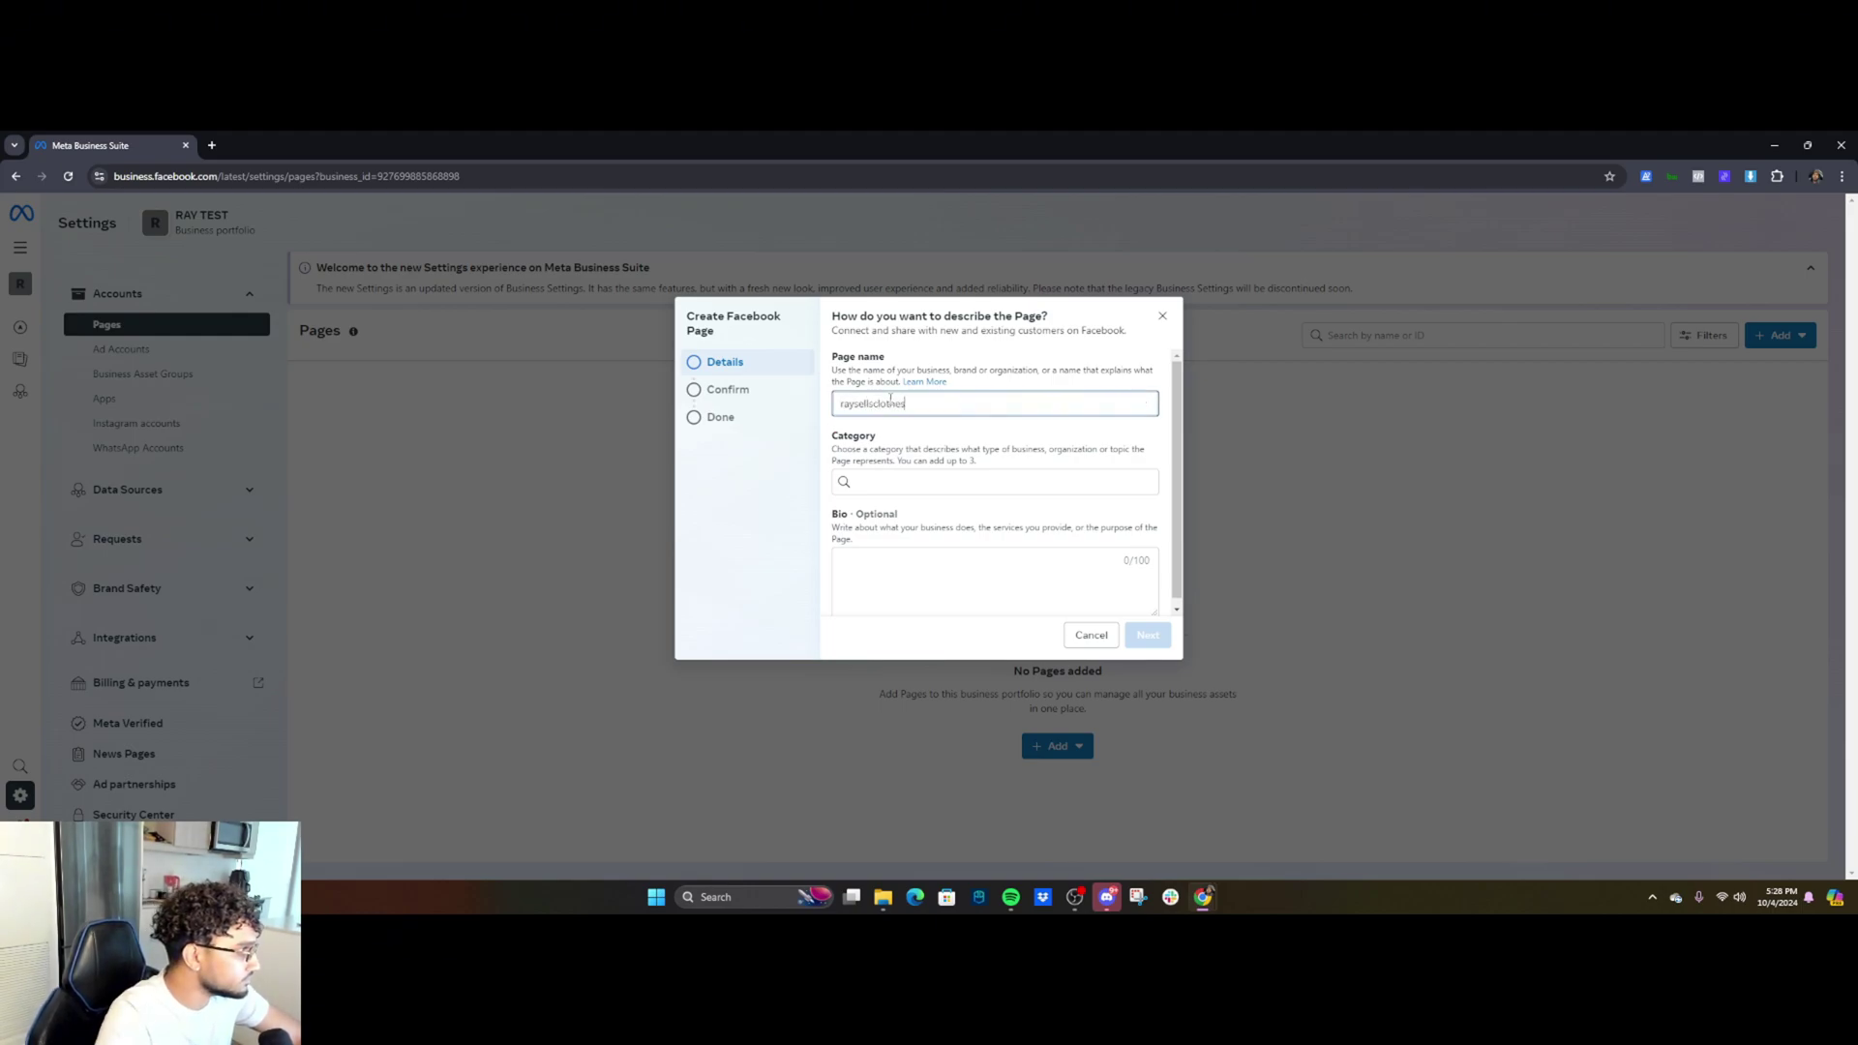
left_click(964, 463)
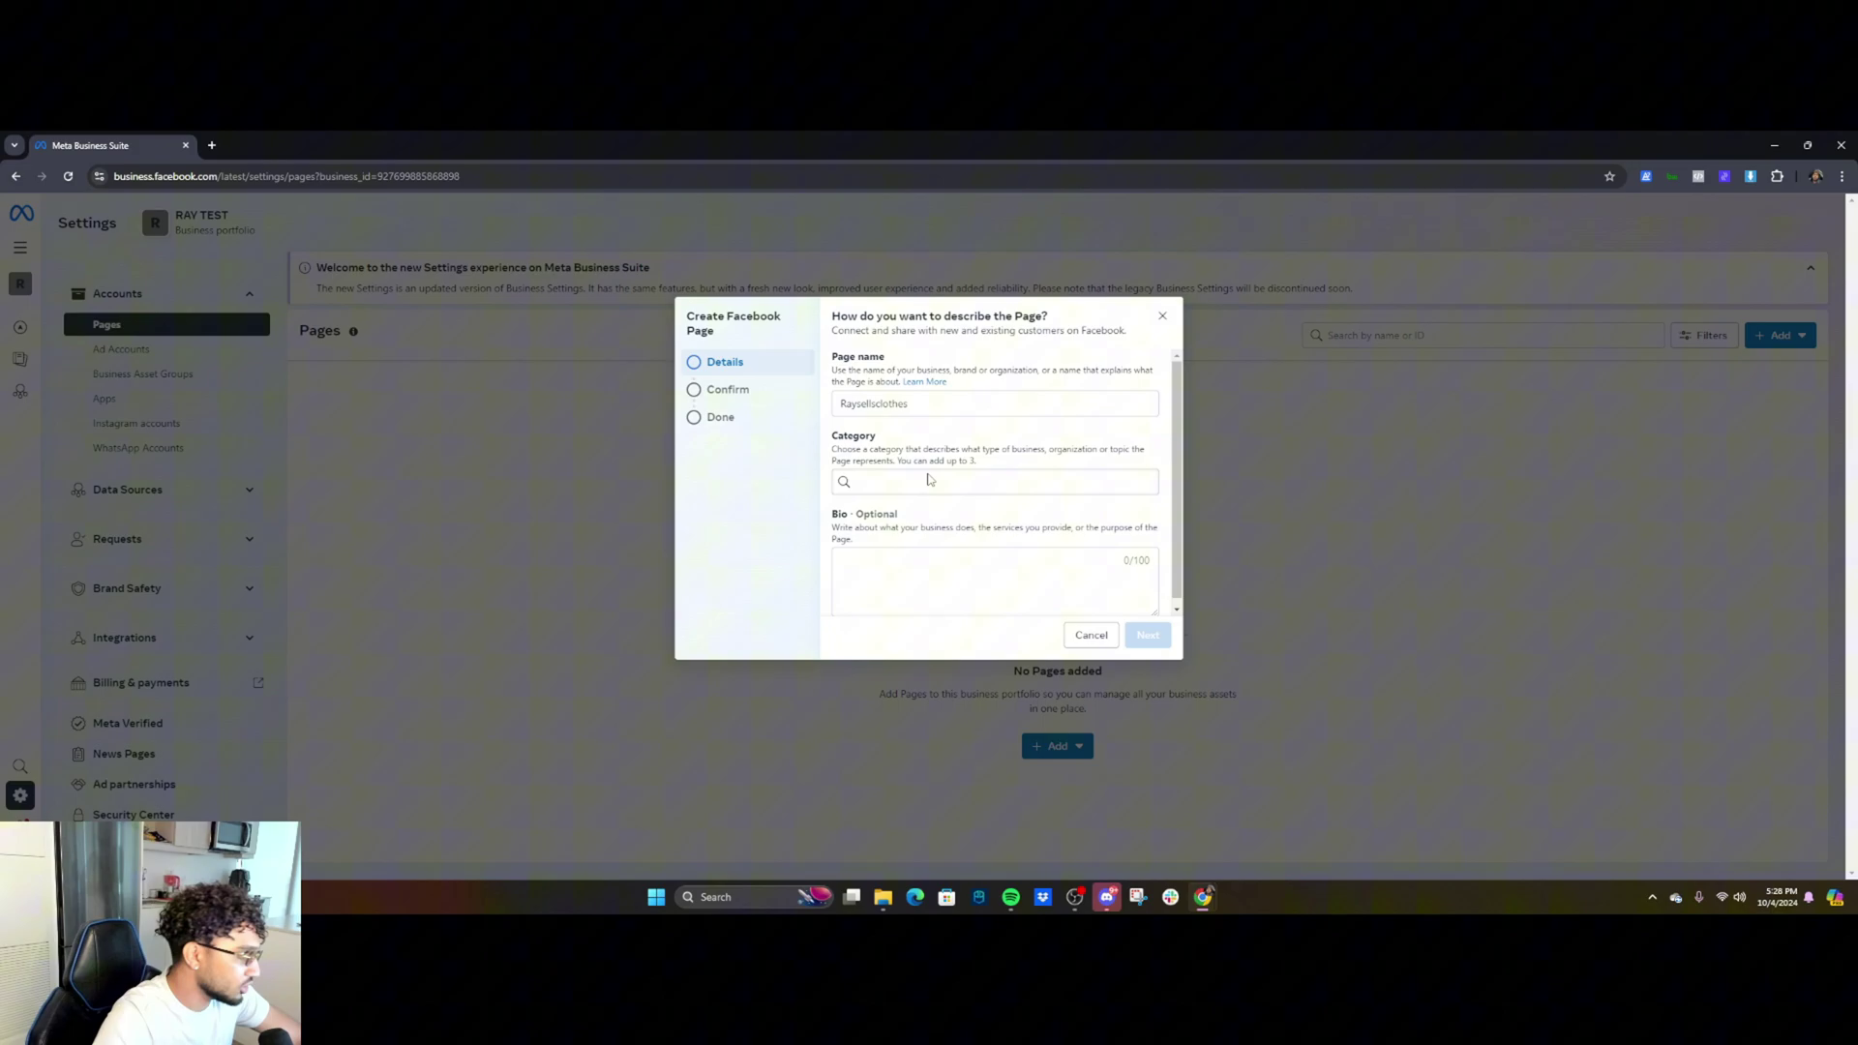
- Set the Page category to Clothing (Brand), accept the terms and create the Page
left_click(914, 480)
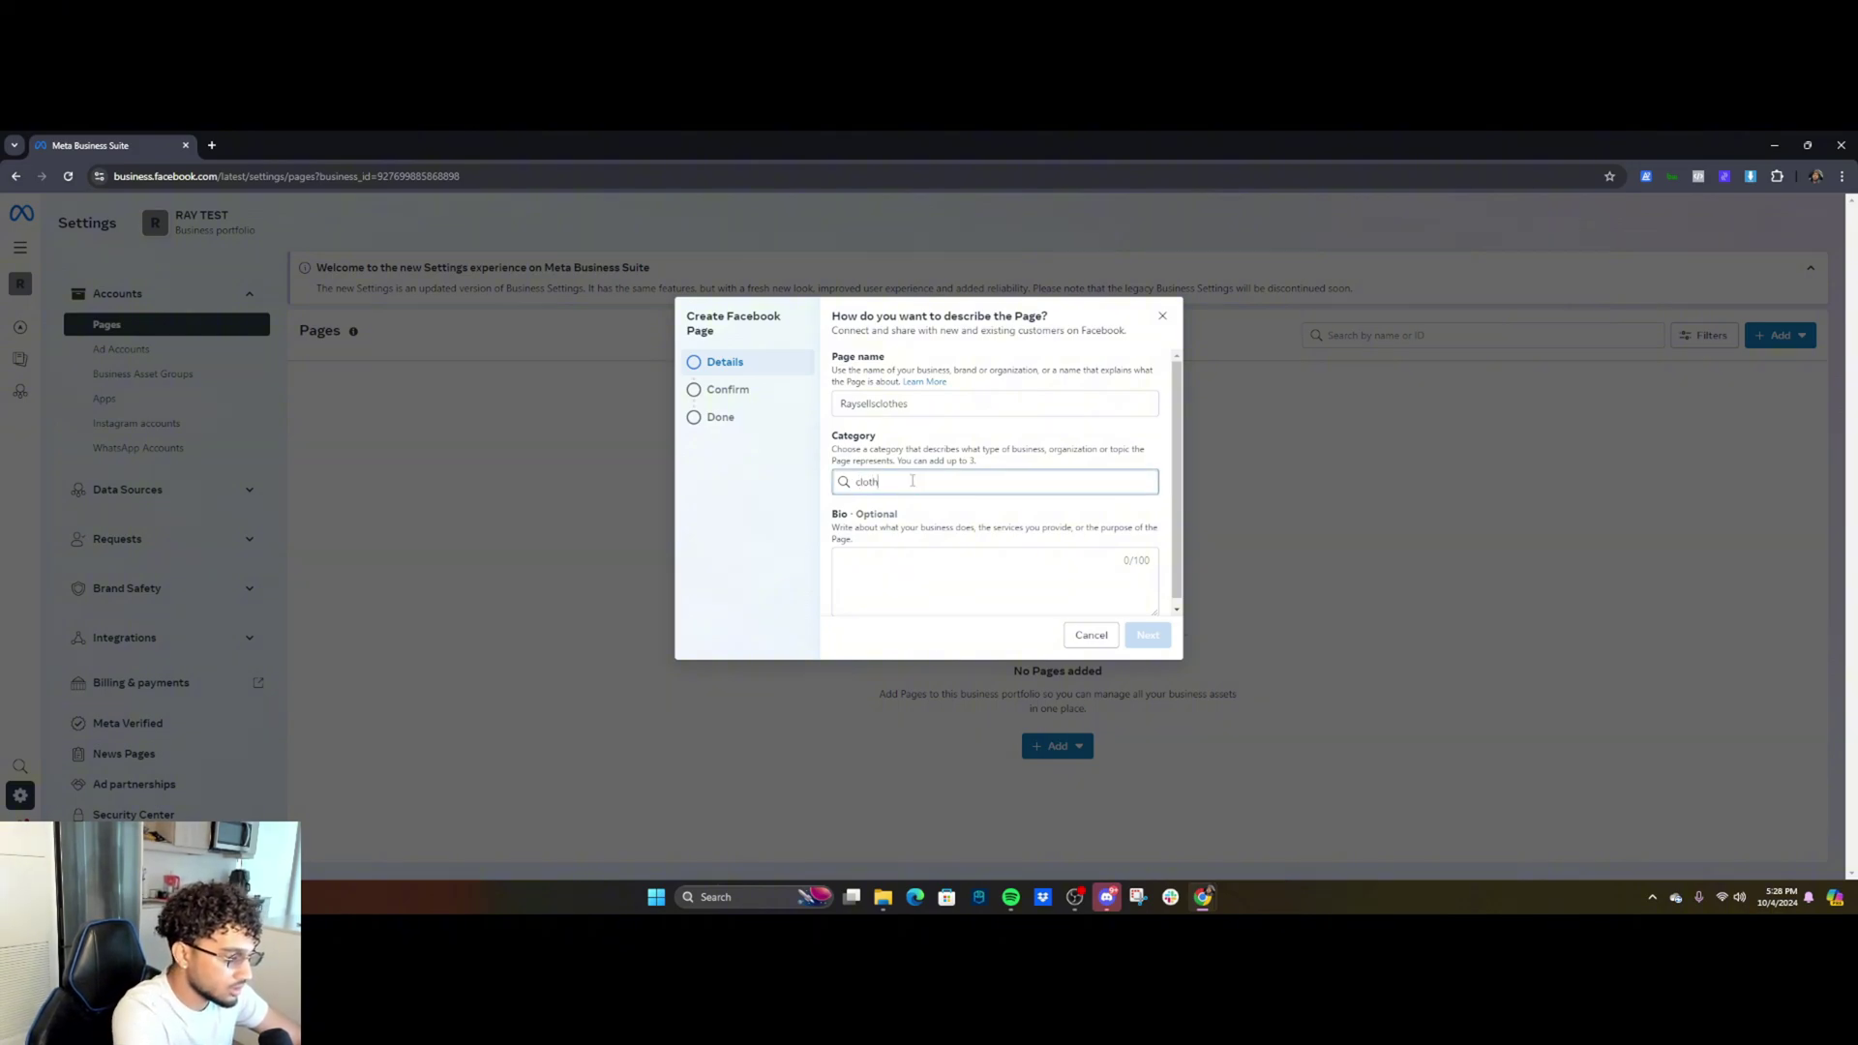
type("cloth")
left_click(945, 535)
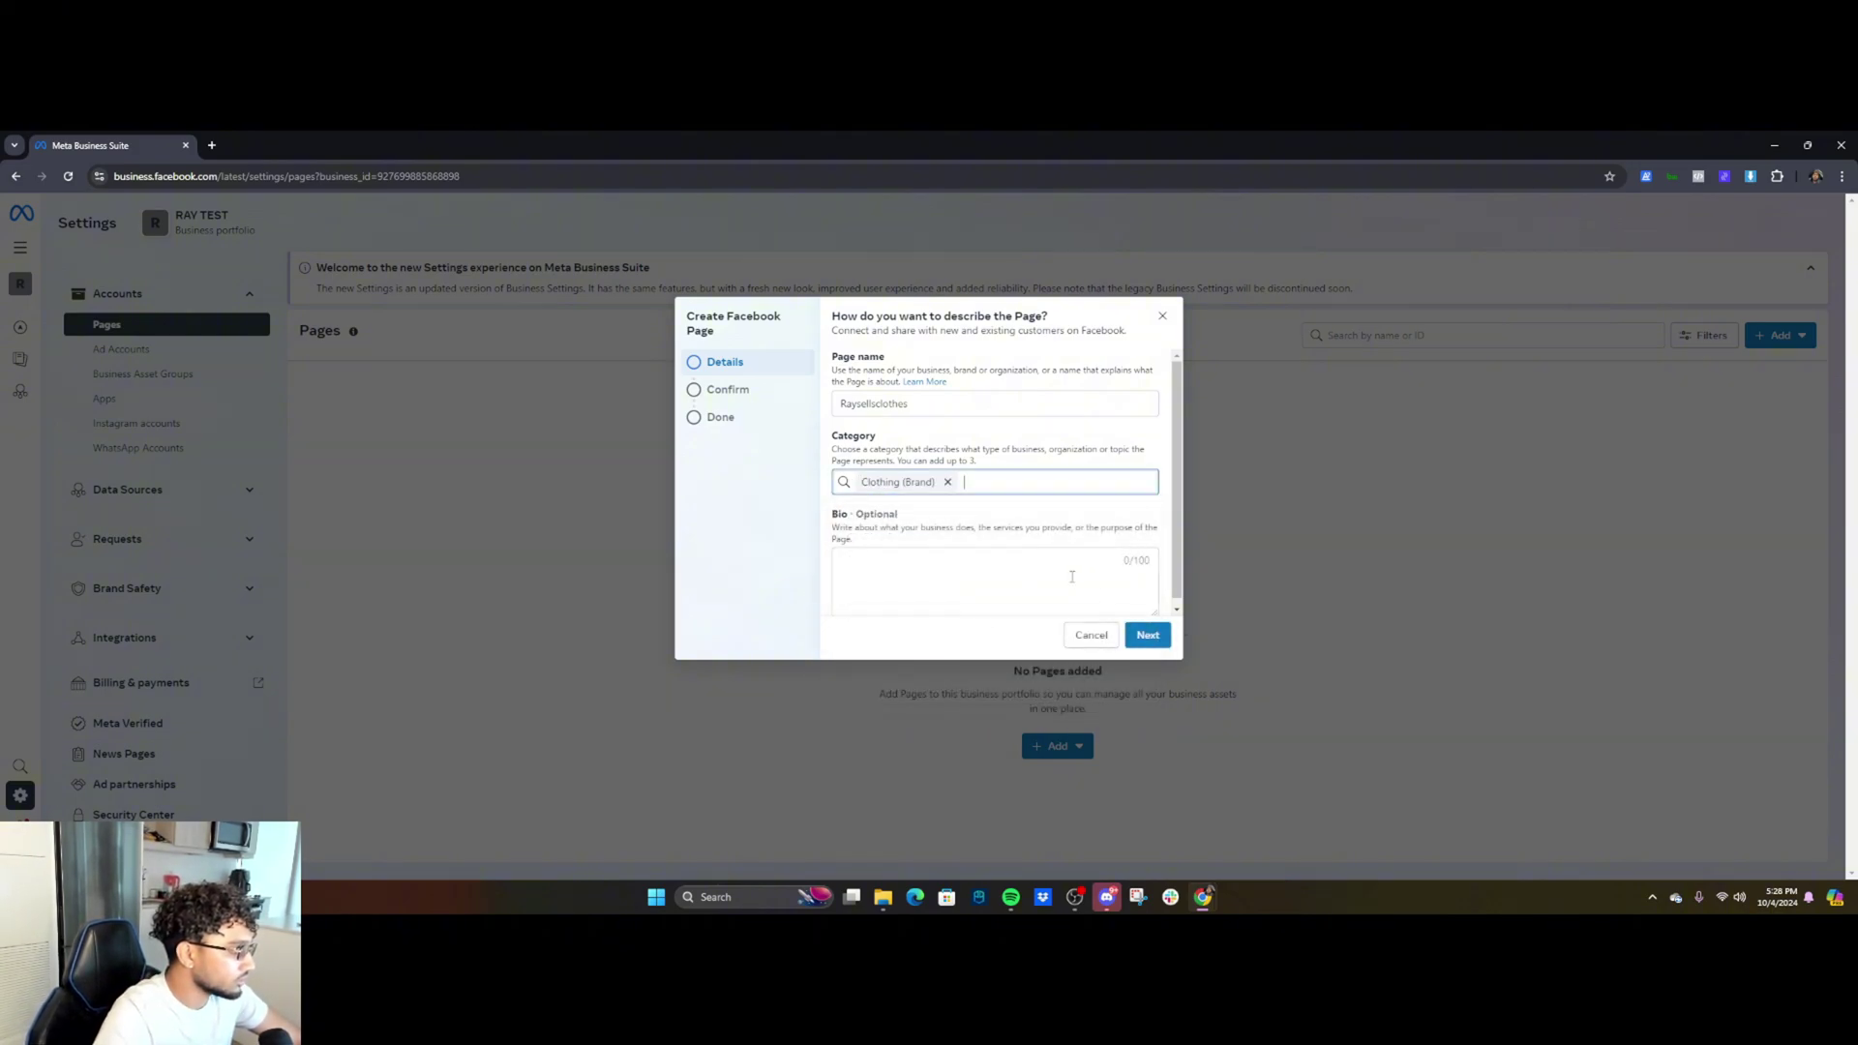
left_click(1147, 635)
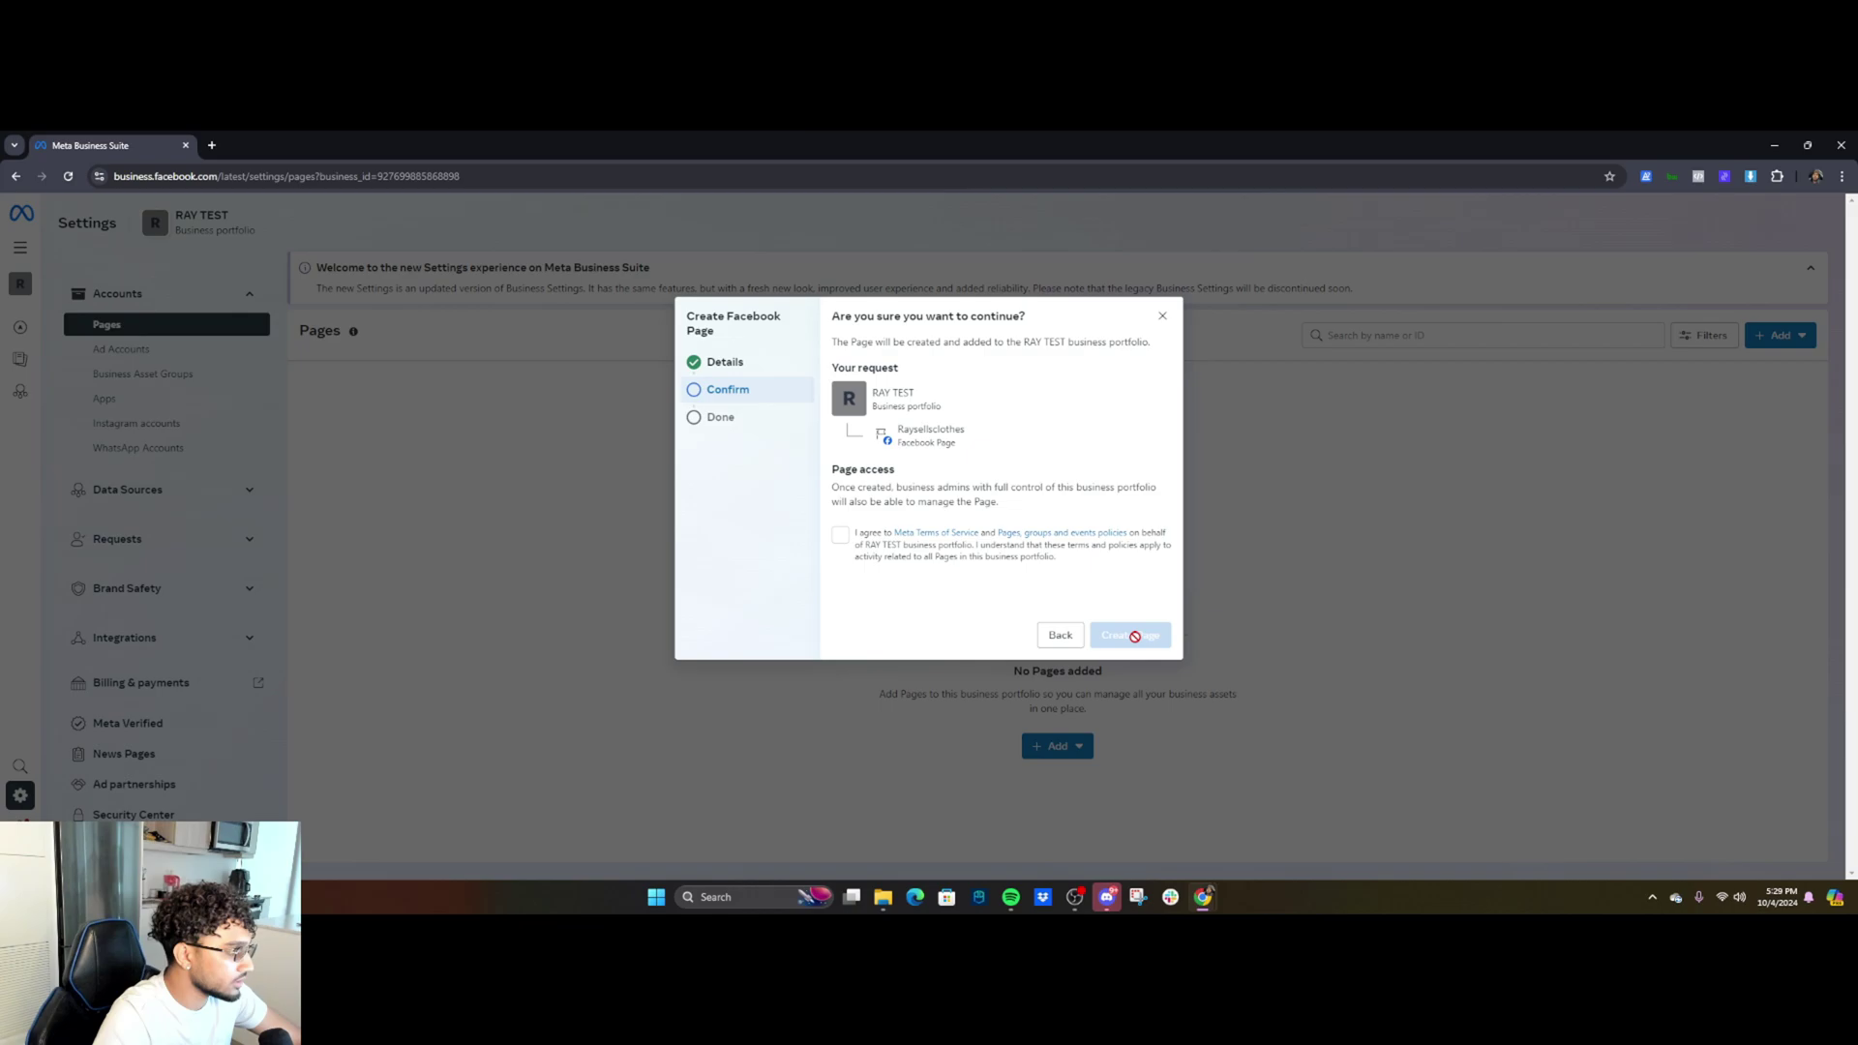
left_click(860, 539)
left_click(1103, 633)
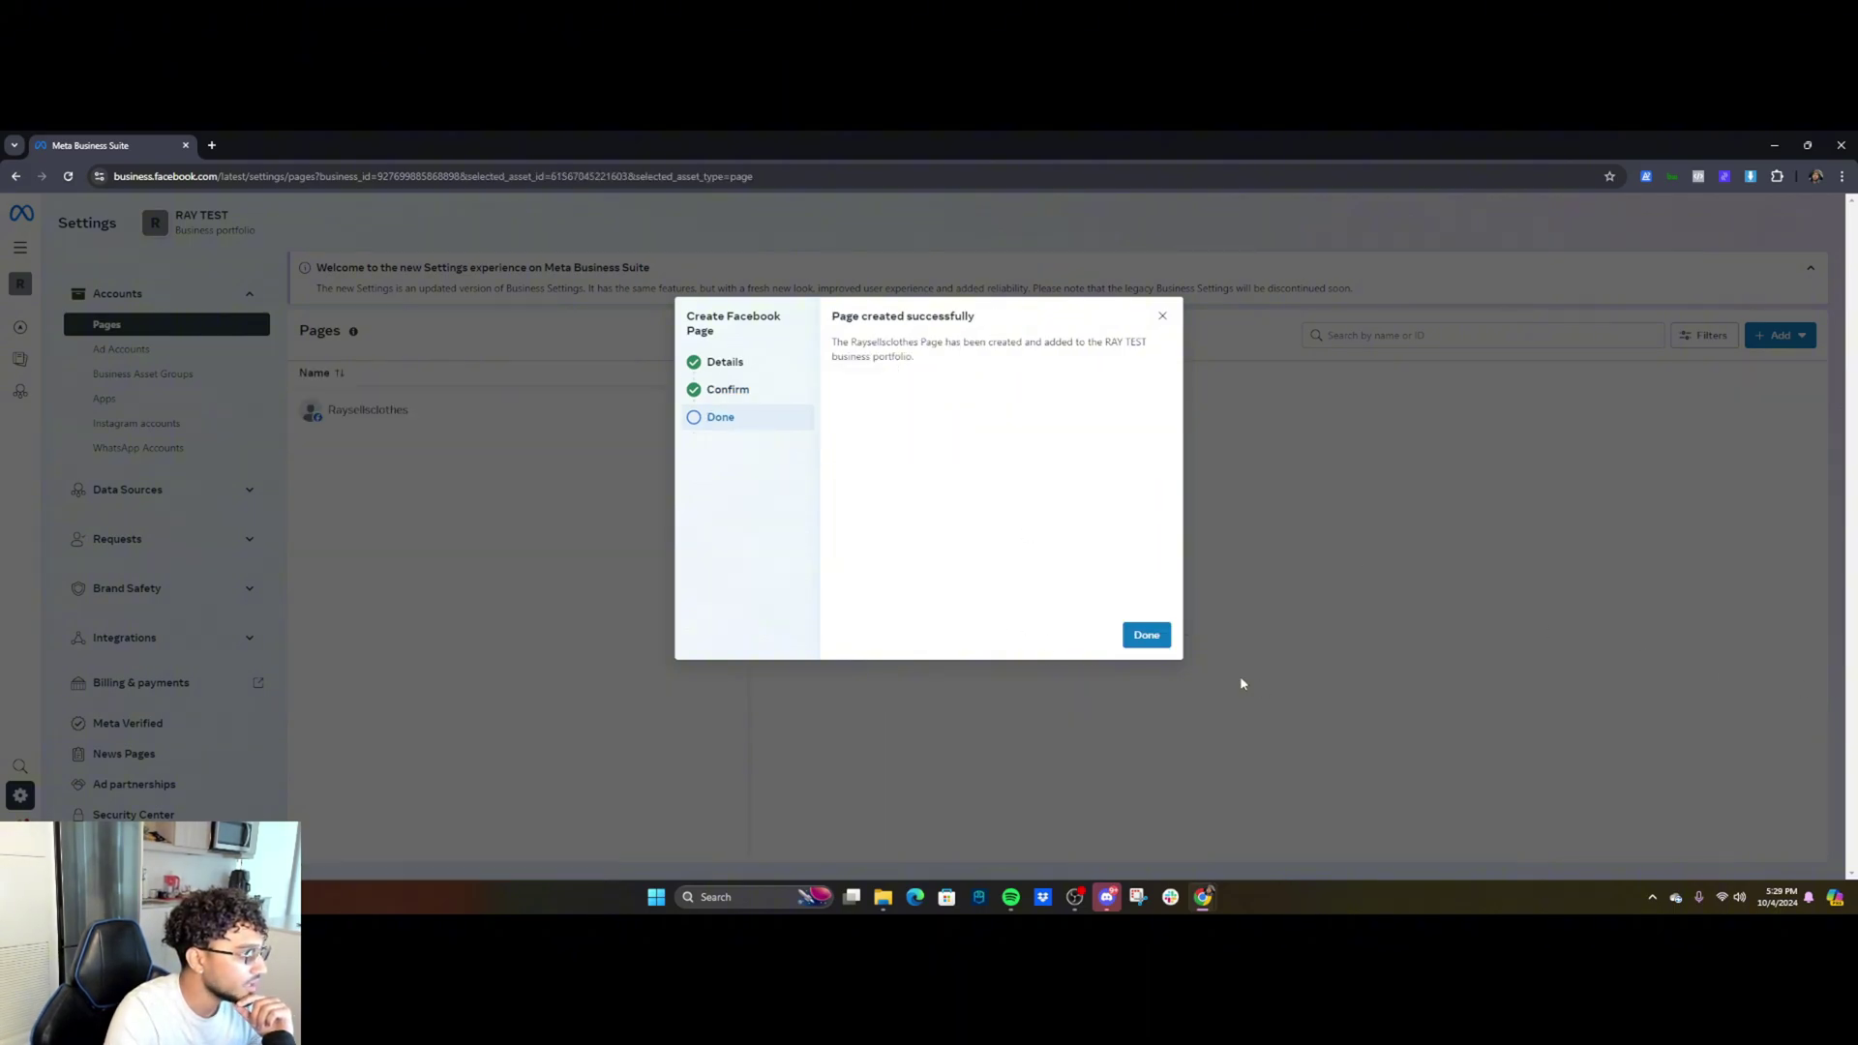
left_click(1161, 639)
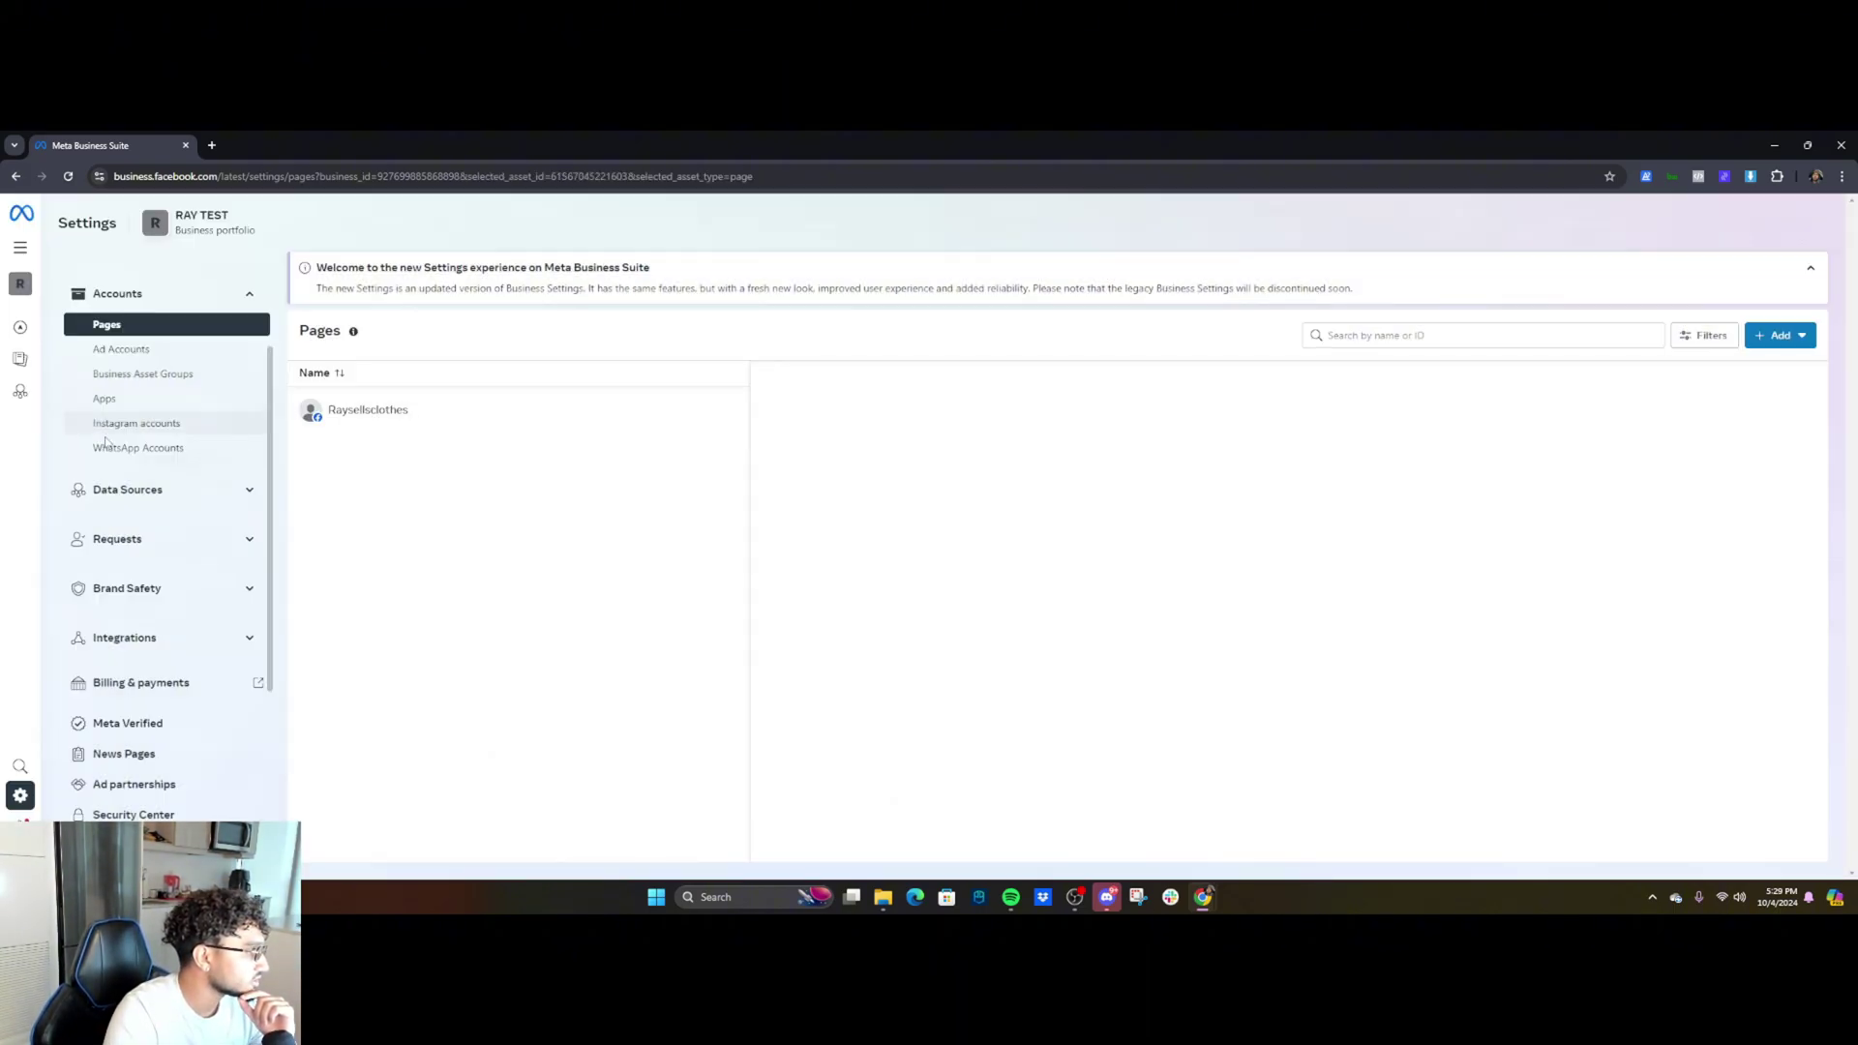
- From Ad Accounts, start a new ad account named raysellsclothes and choose its time zone
scroll(107, 443, "up", 2)
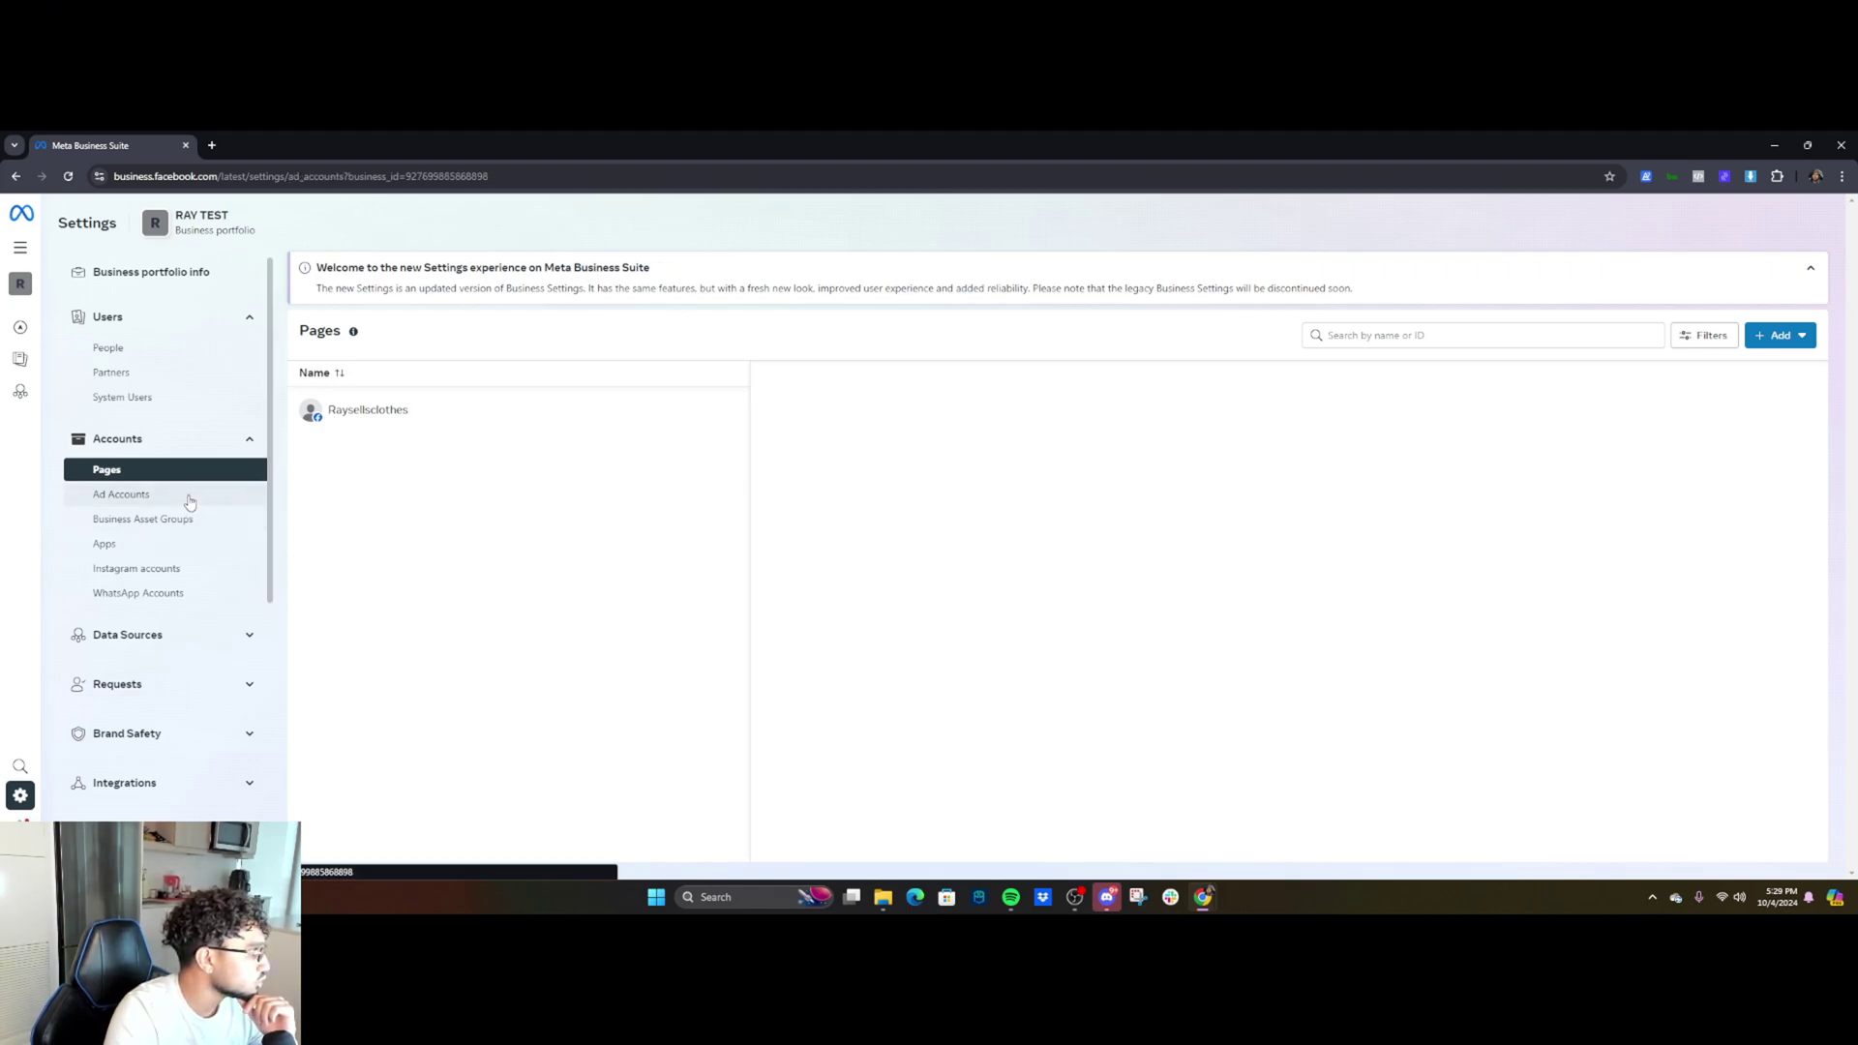
left_click(188, 494)
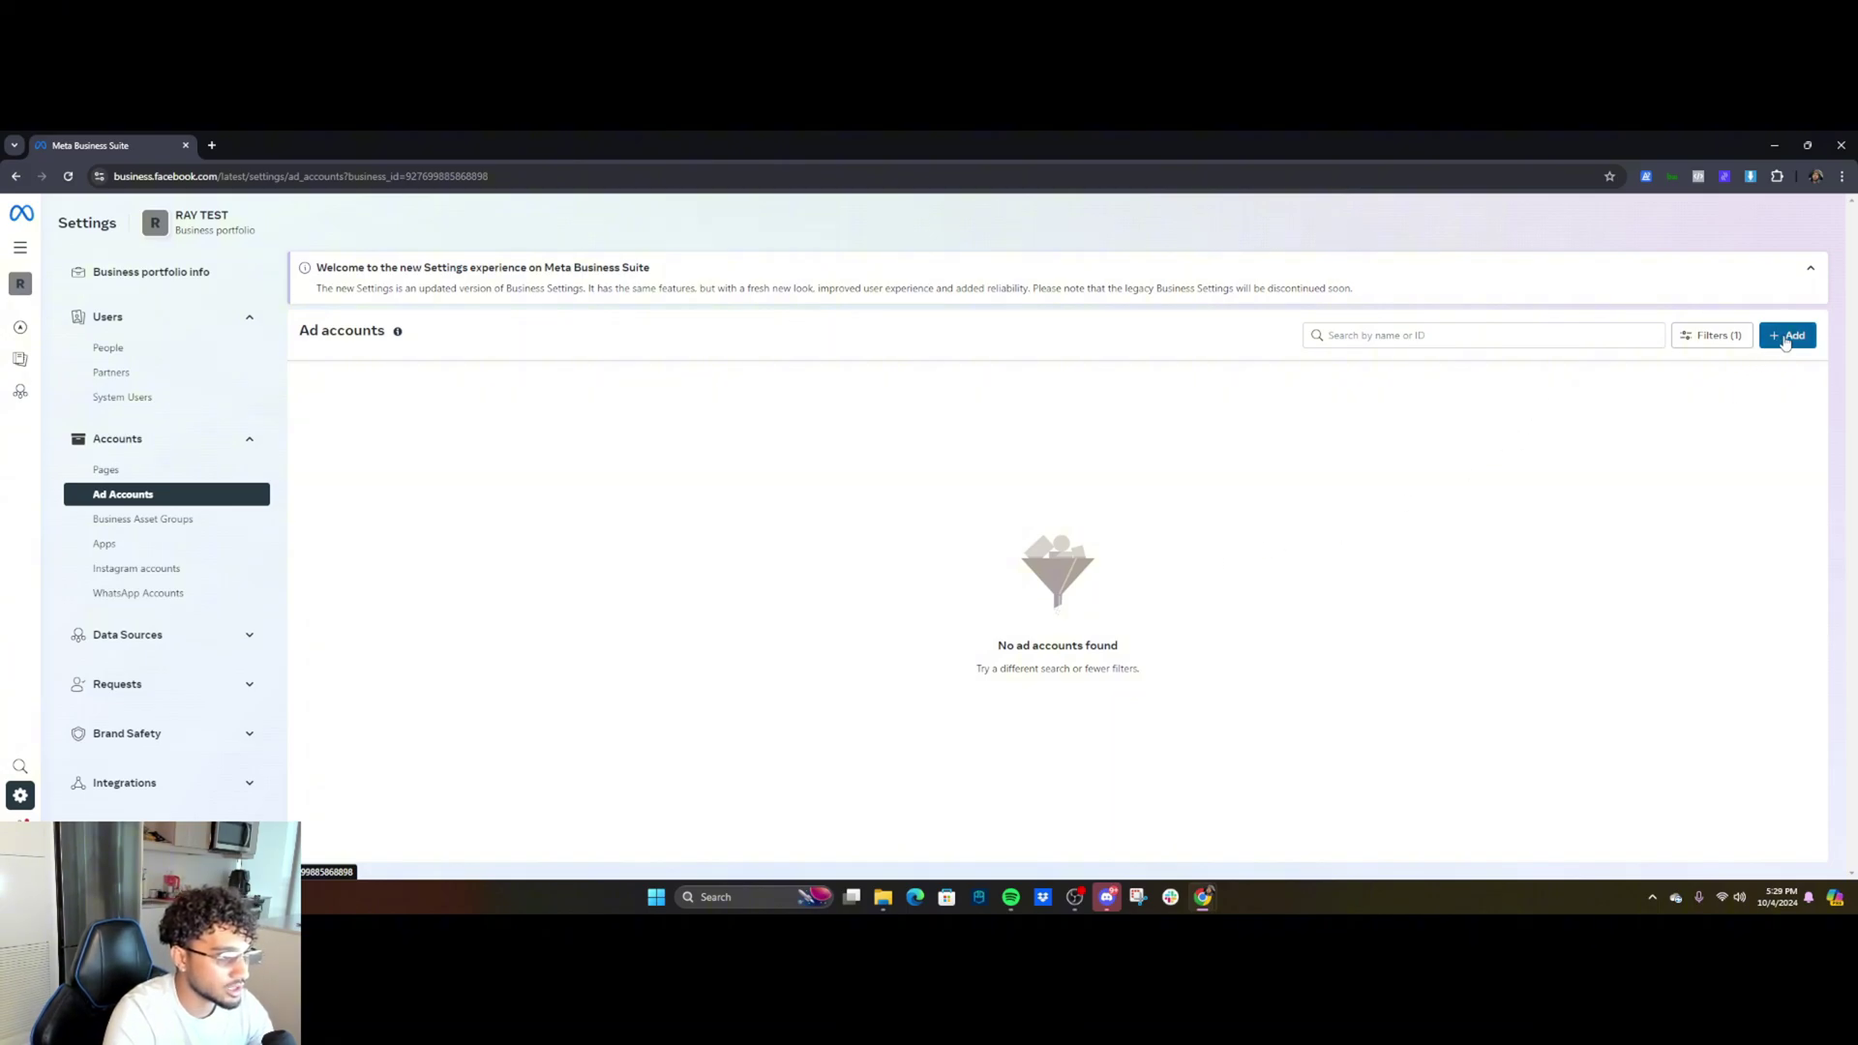
left_click(1788, 338)
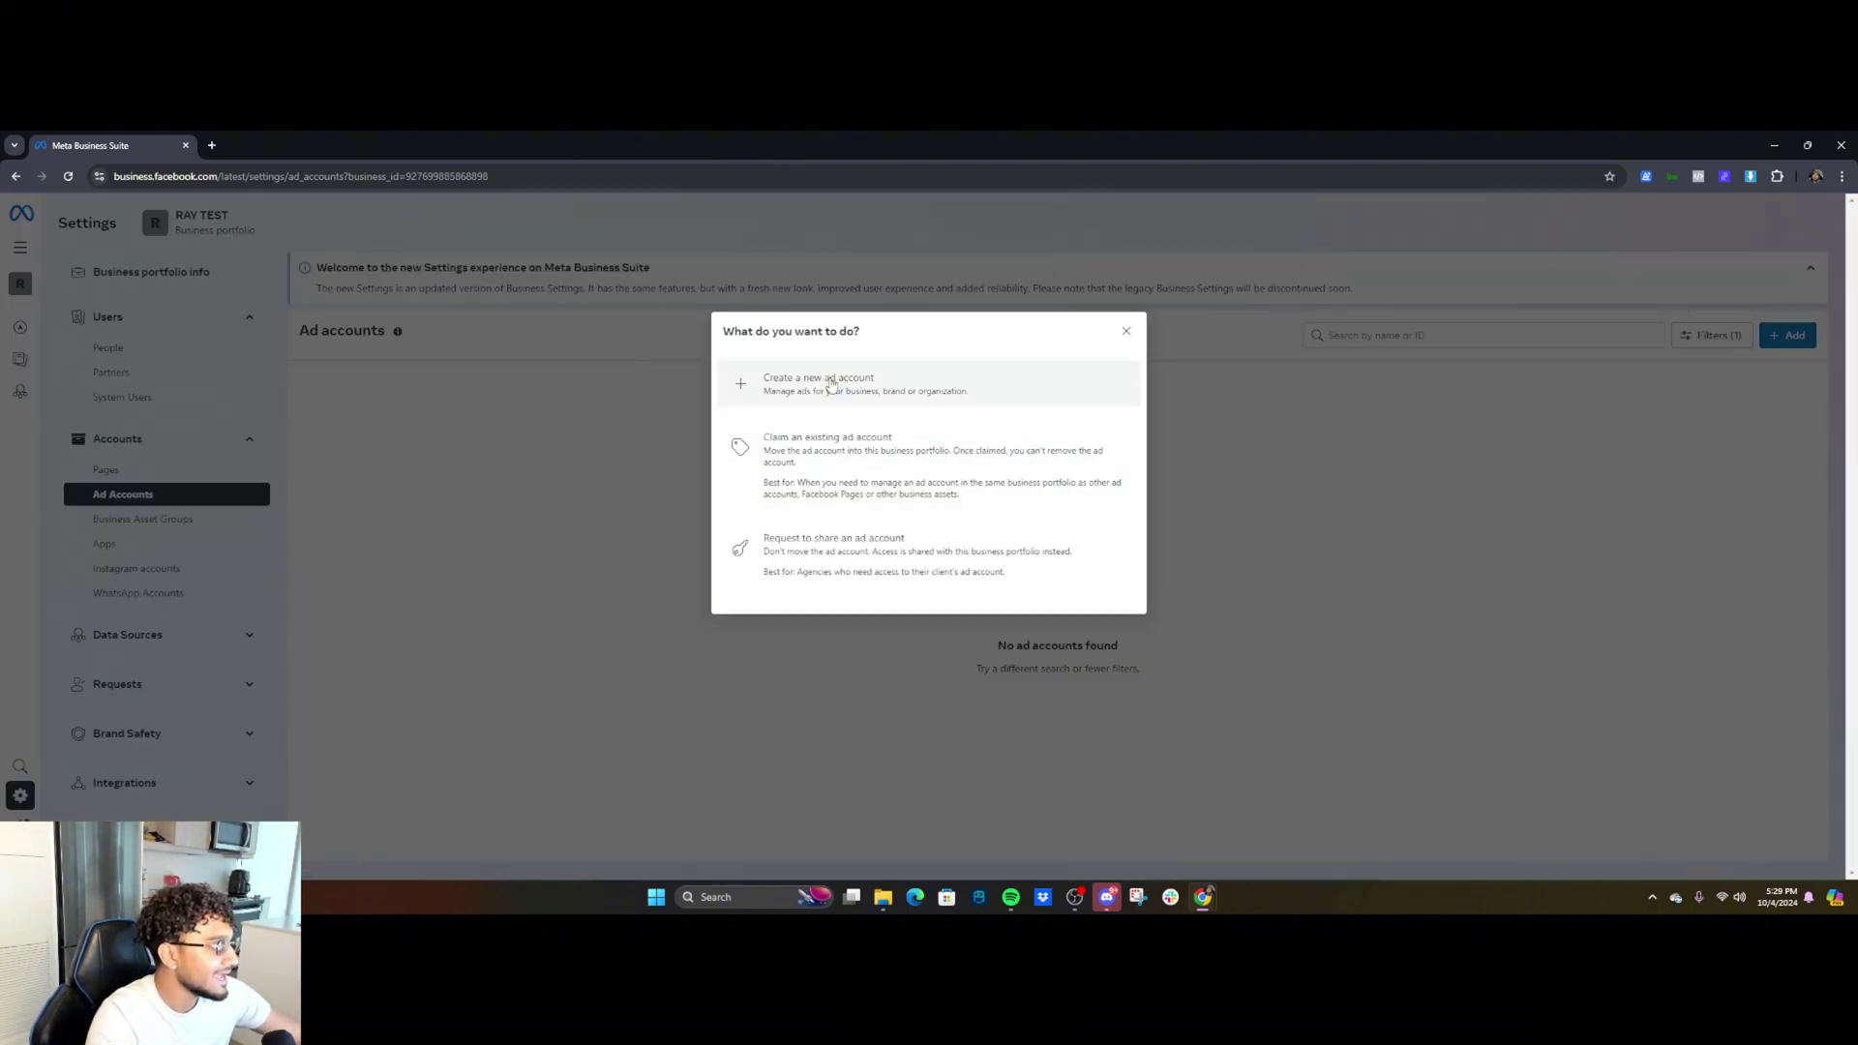
left_click(876, 383)
left_click(878, 383)
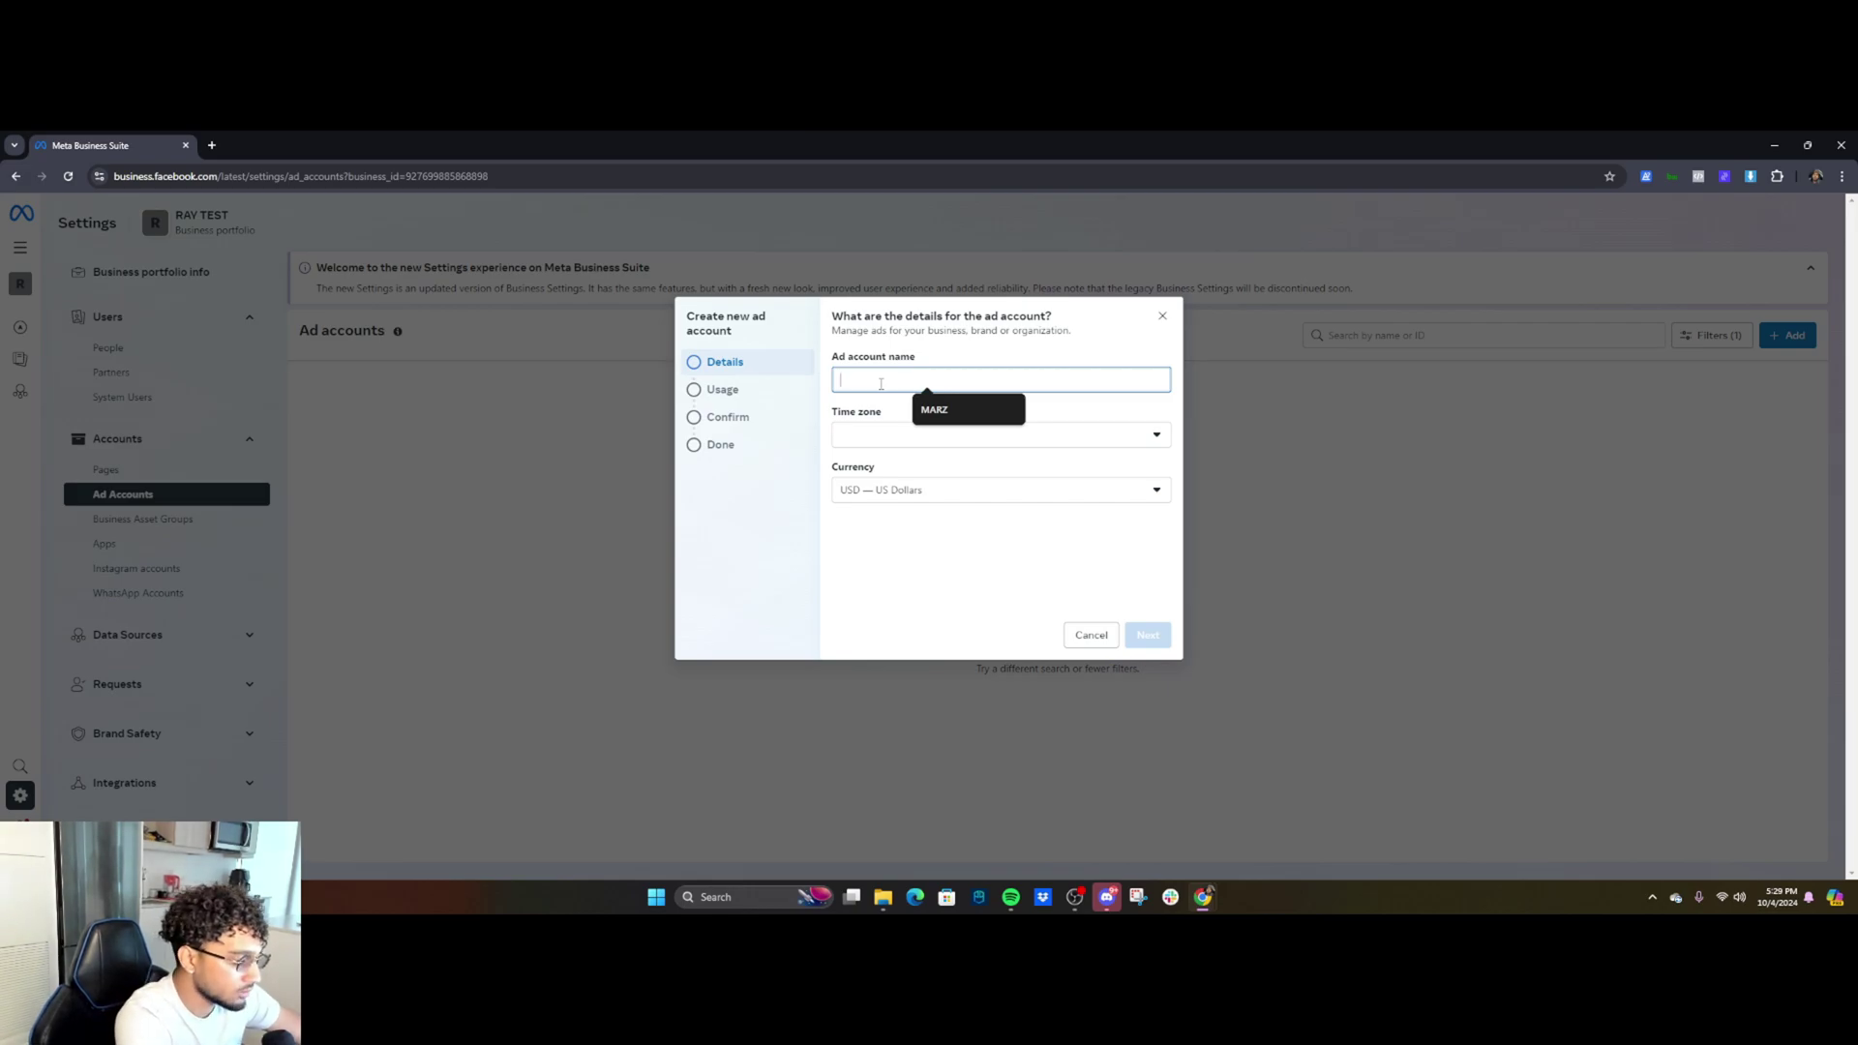
type("raysellsclothes")
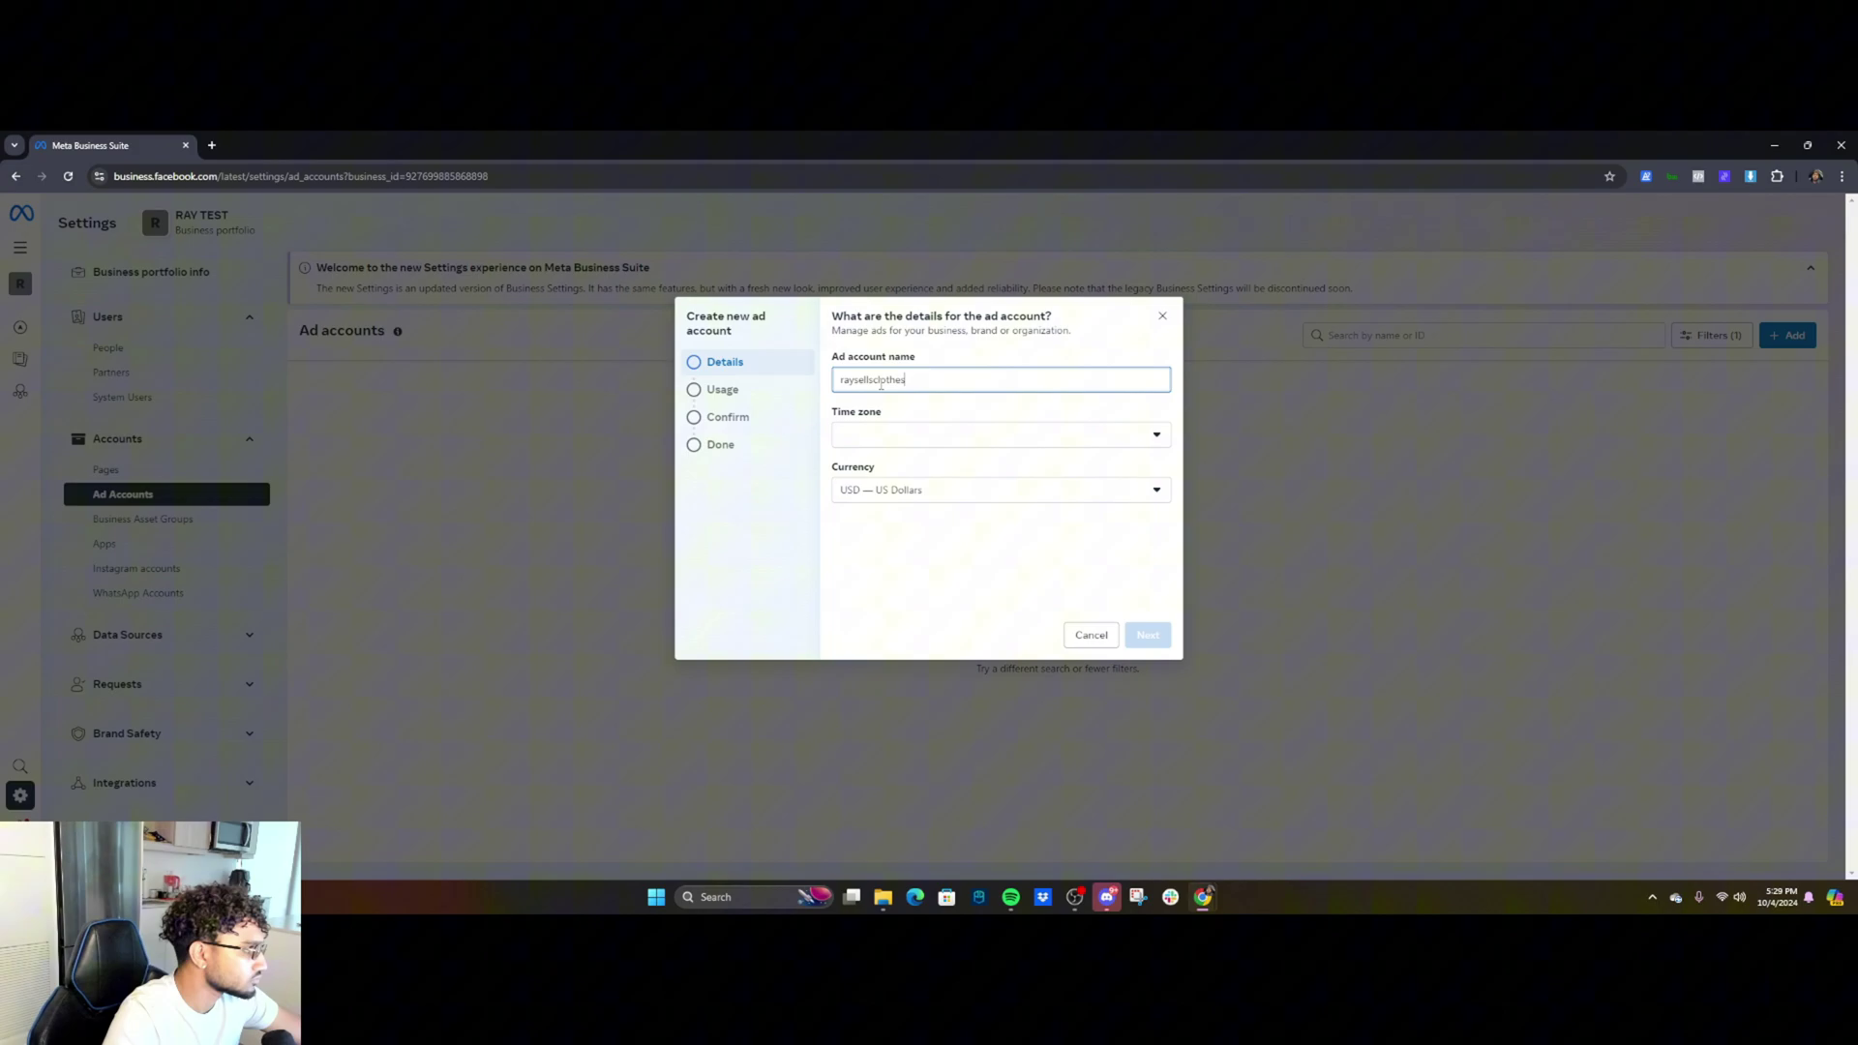
left_click(899, 435)
left_click(938, 496)
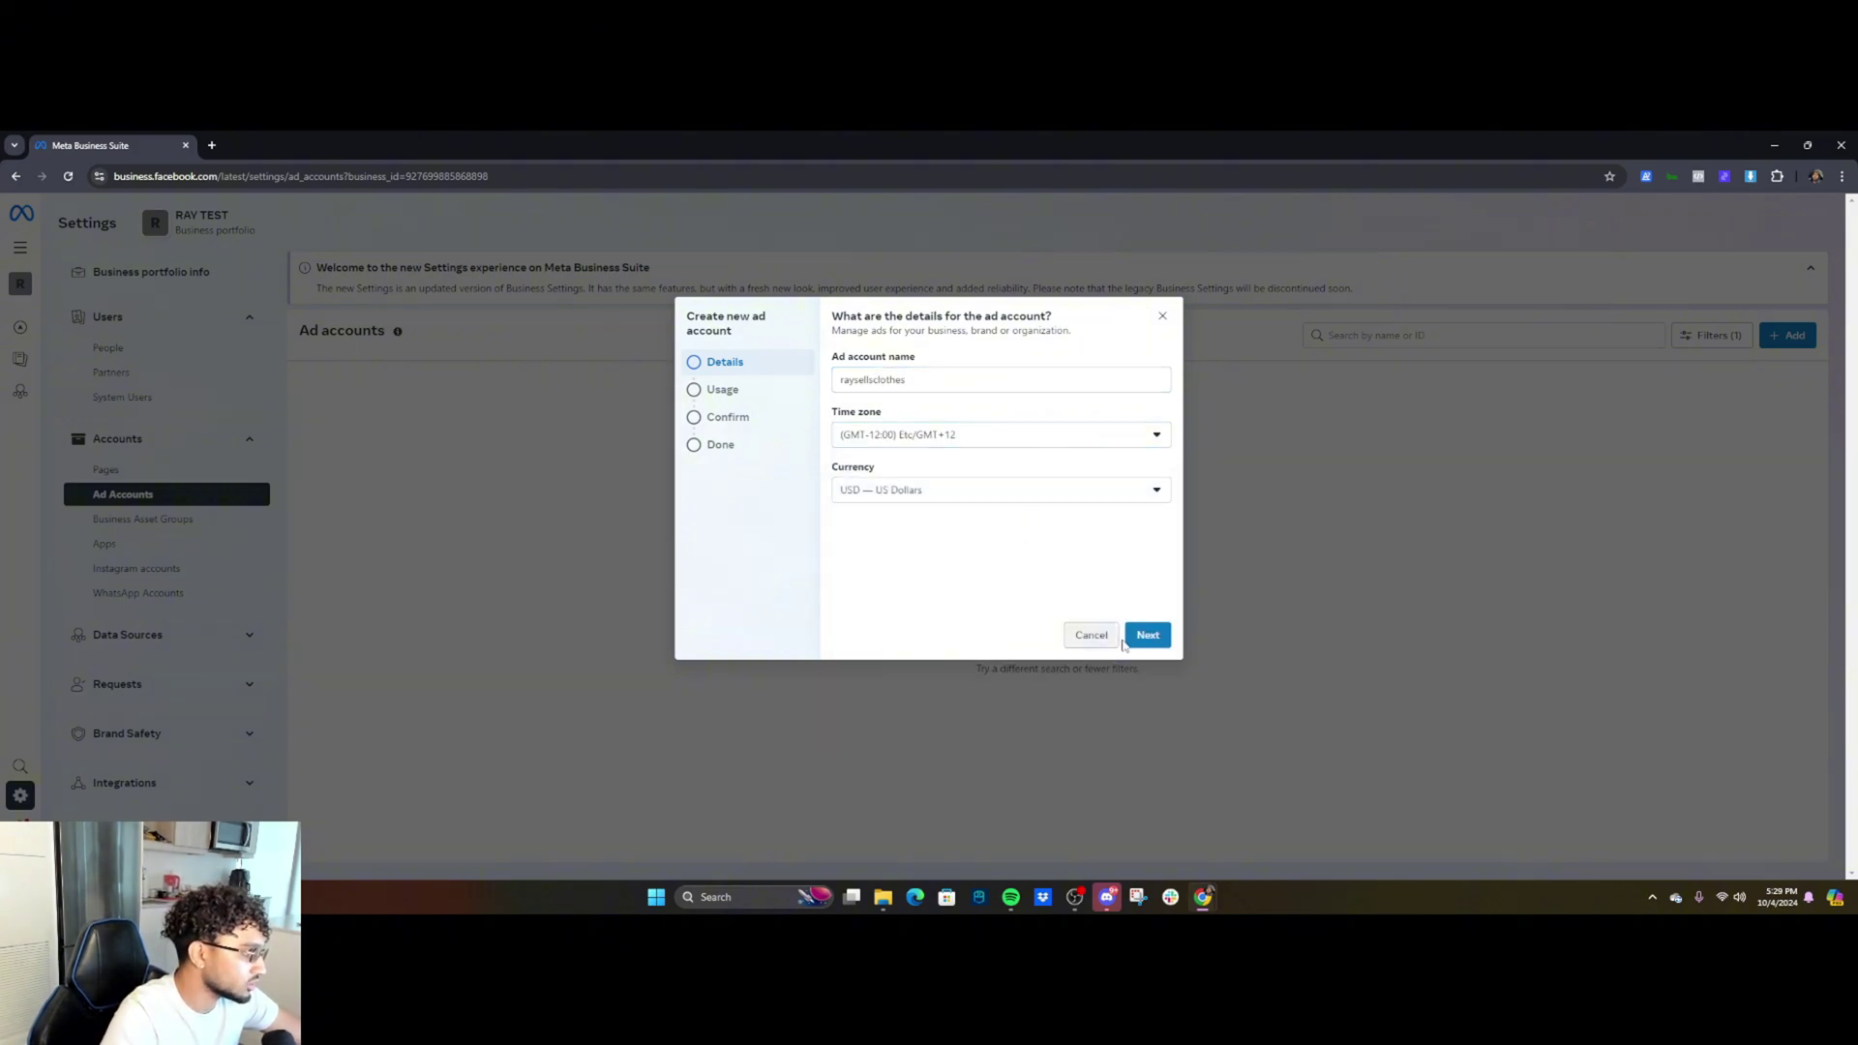
- Accept the advertising terms and create the raysellsclothes ad account
left_click(1138, 637)
left_click(1143, 633)
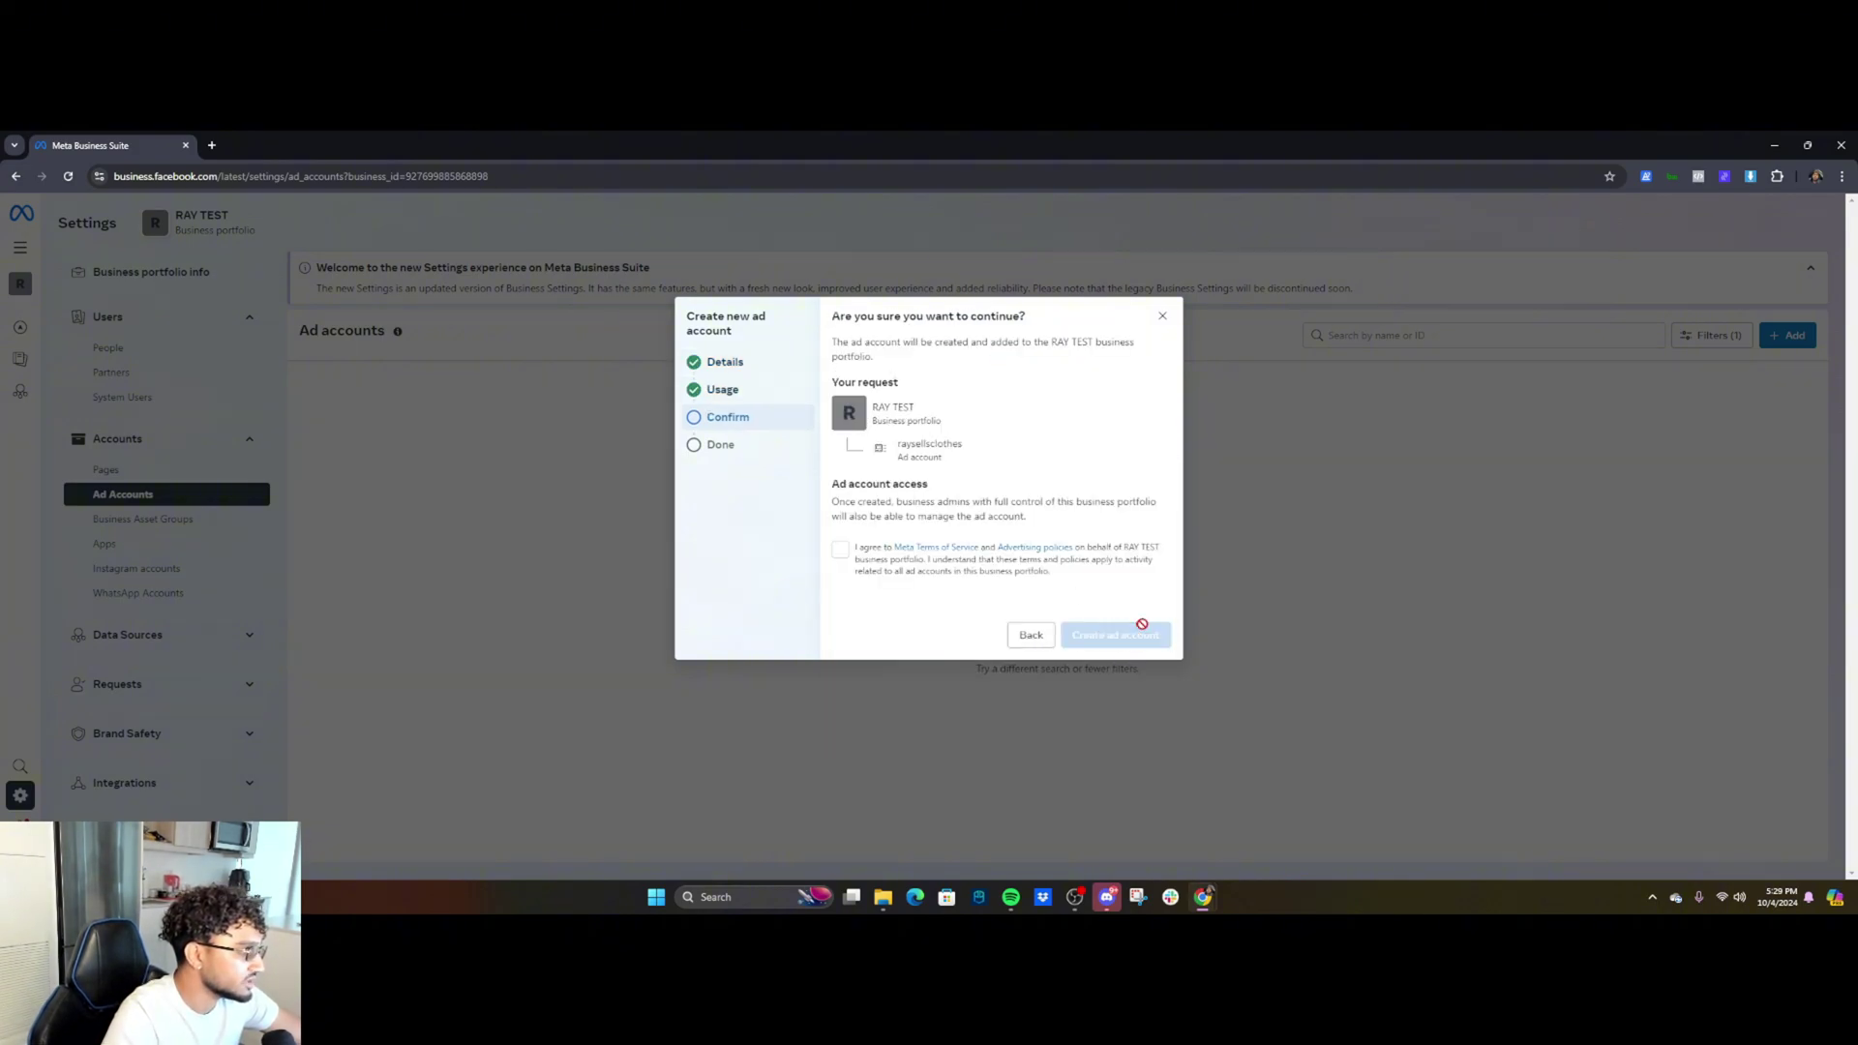
left_click(840, 548)
left_click(1106, 634)
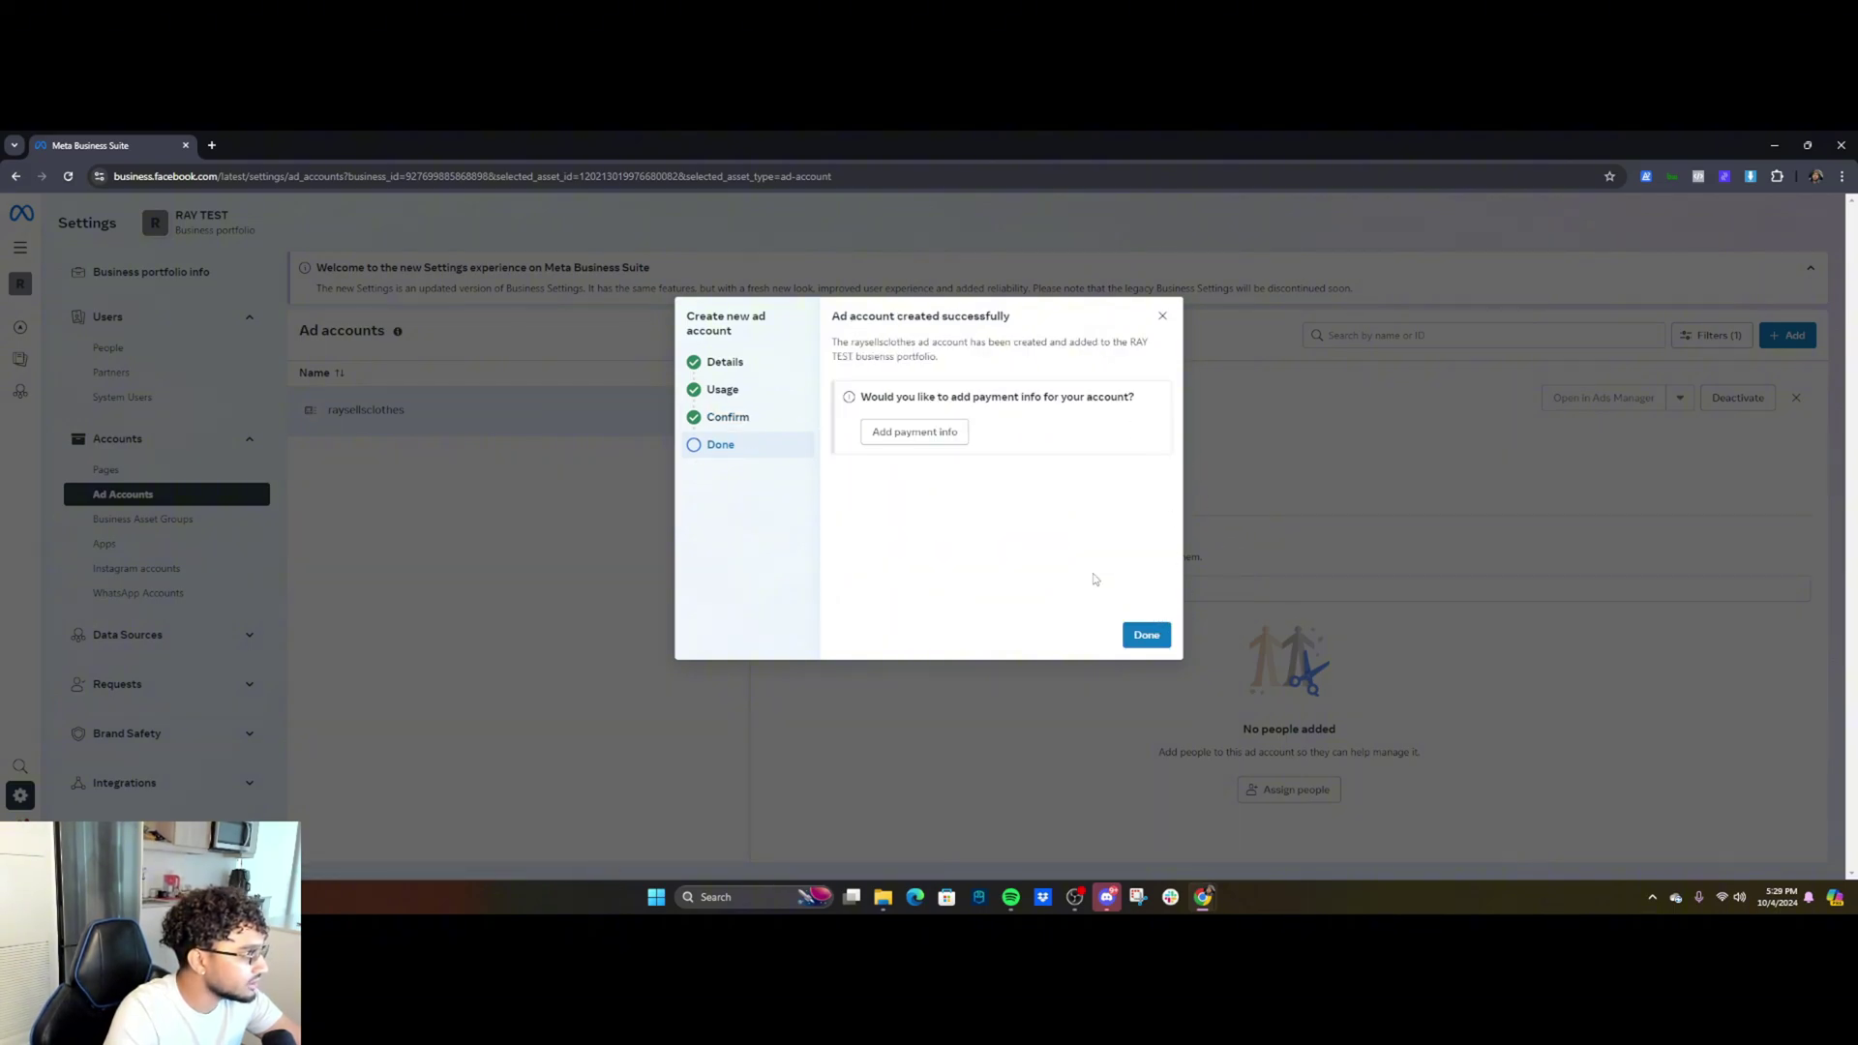
left_click(1164, 315)
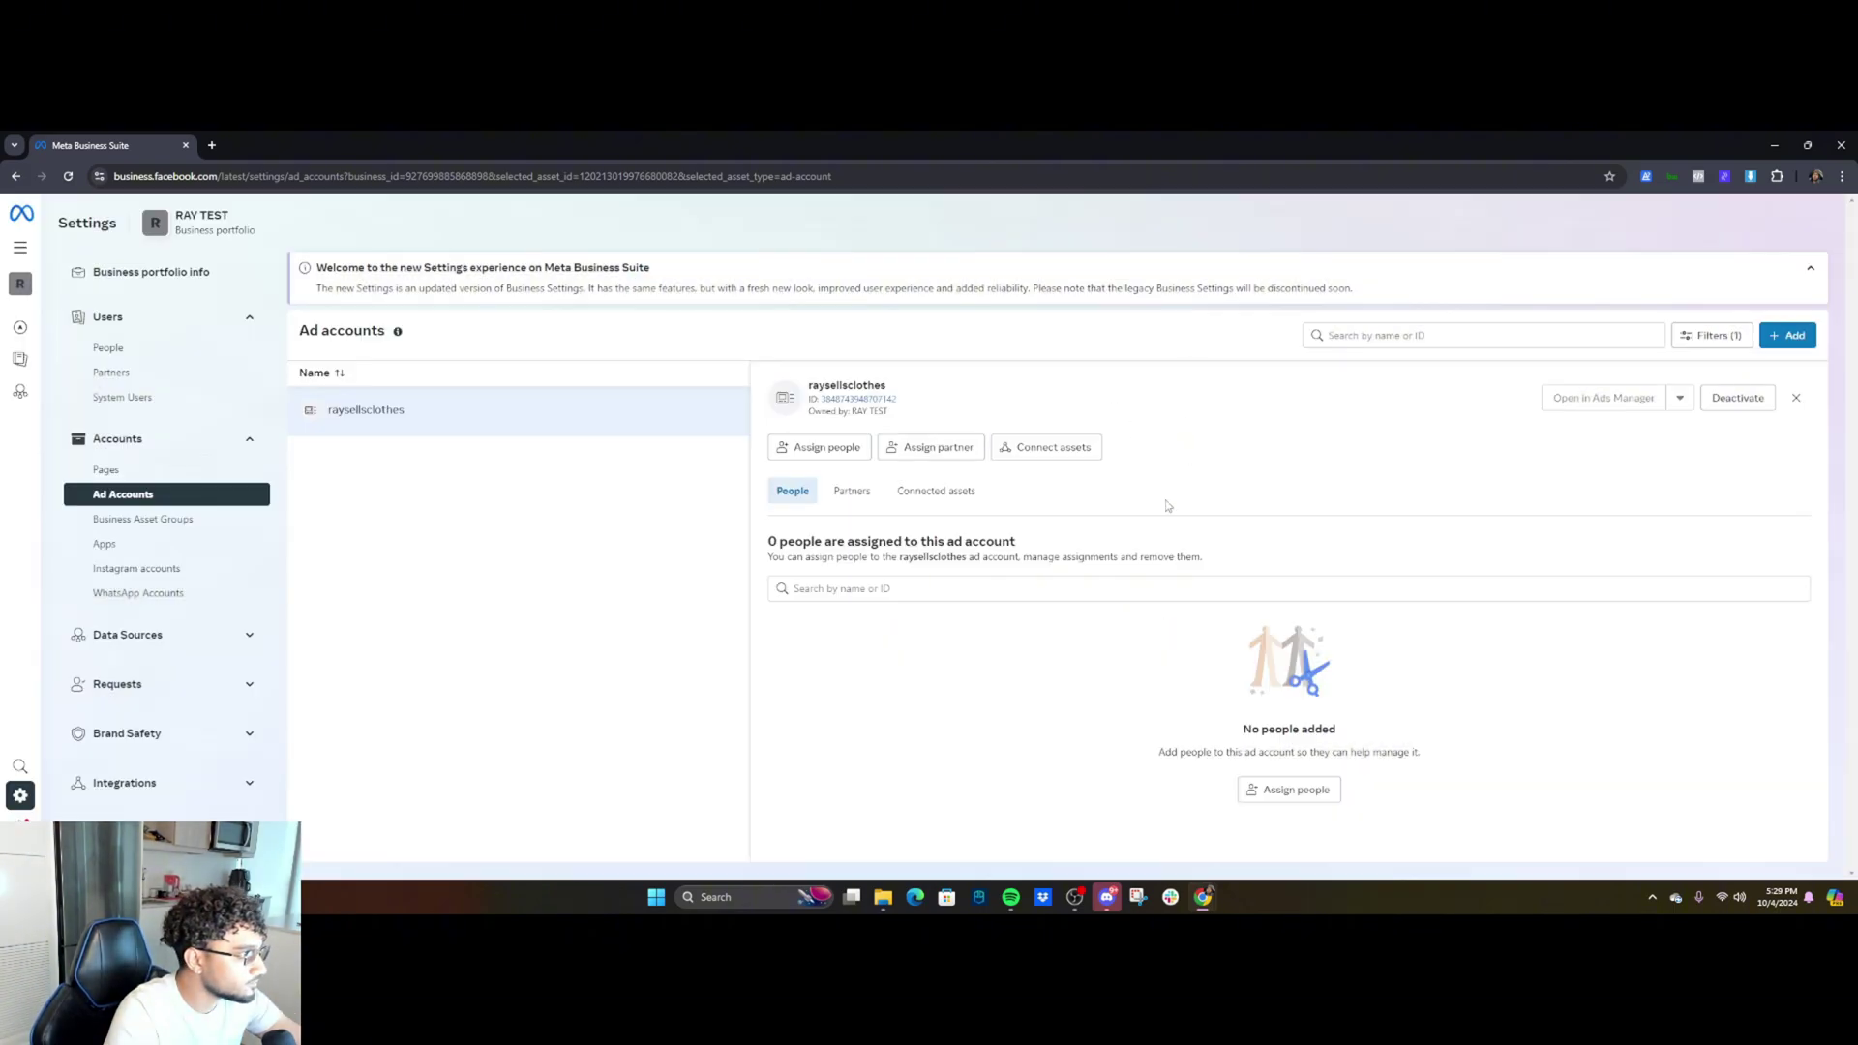
- Assign yourself to the raysellsclothes ad account with full control
left_click(867, 461)
left_click(788, 437)
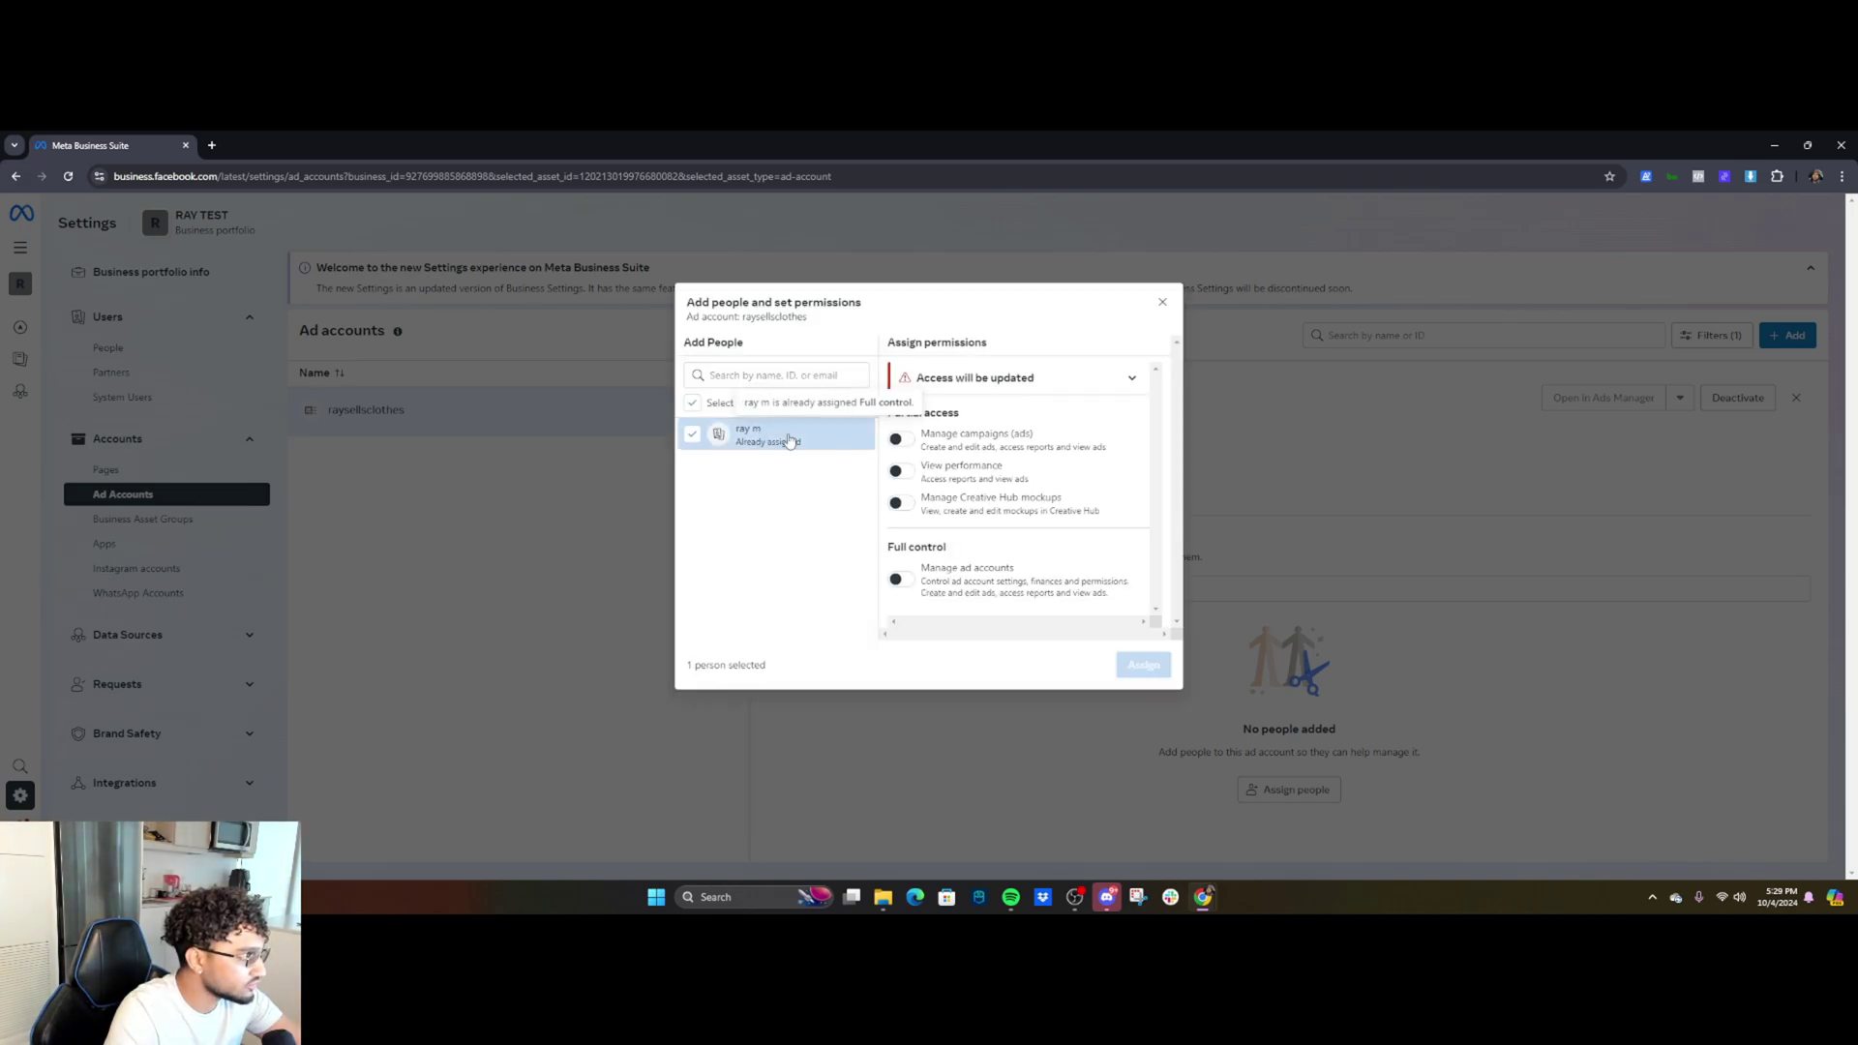
left_click(898, 579)
left_click(1128, 662)
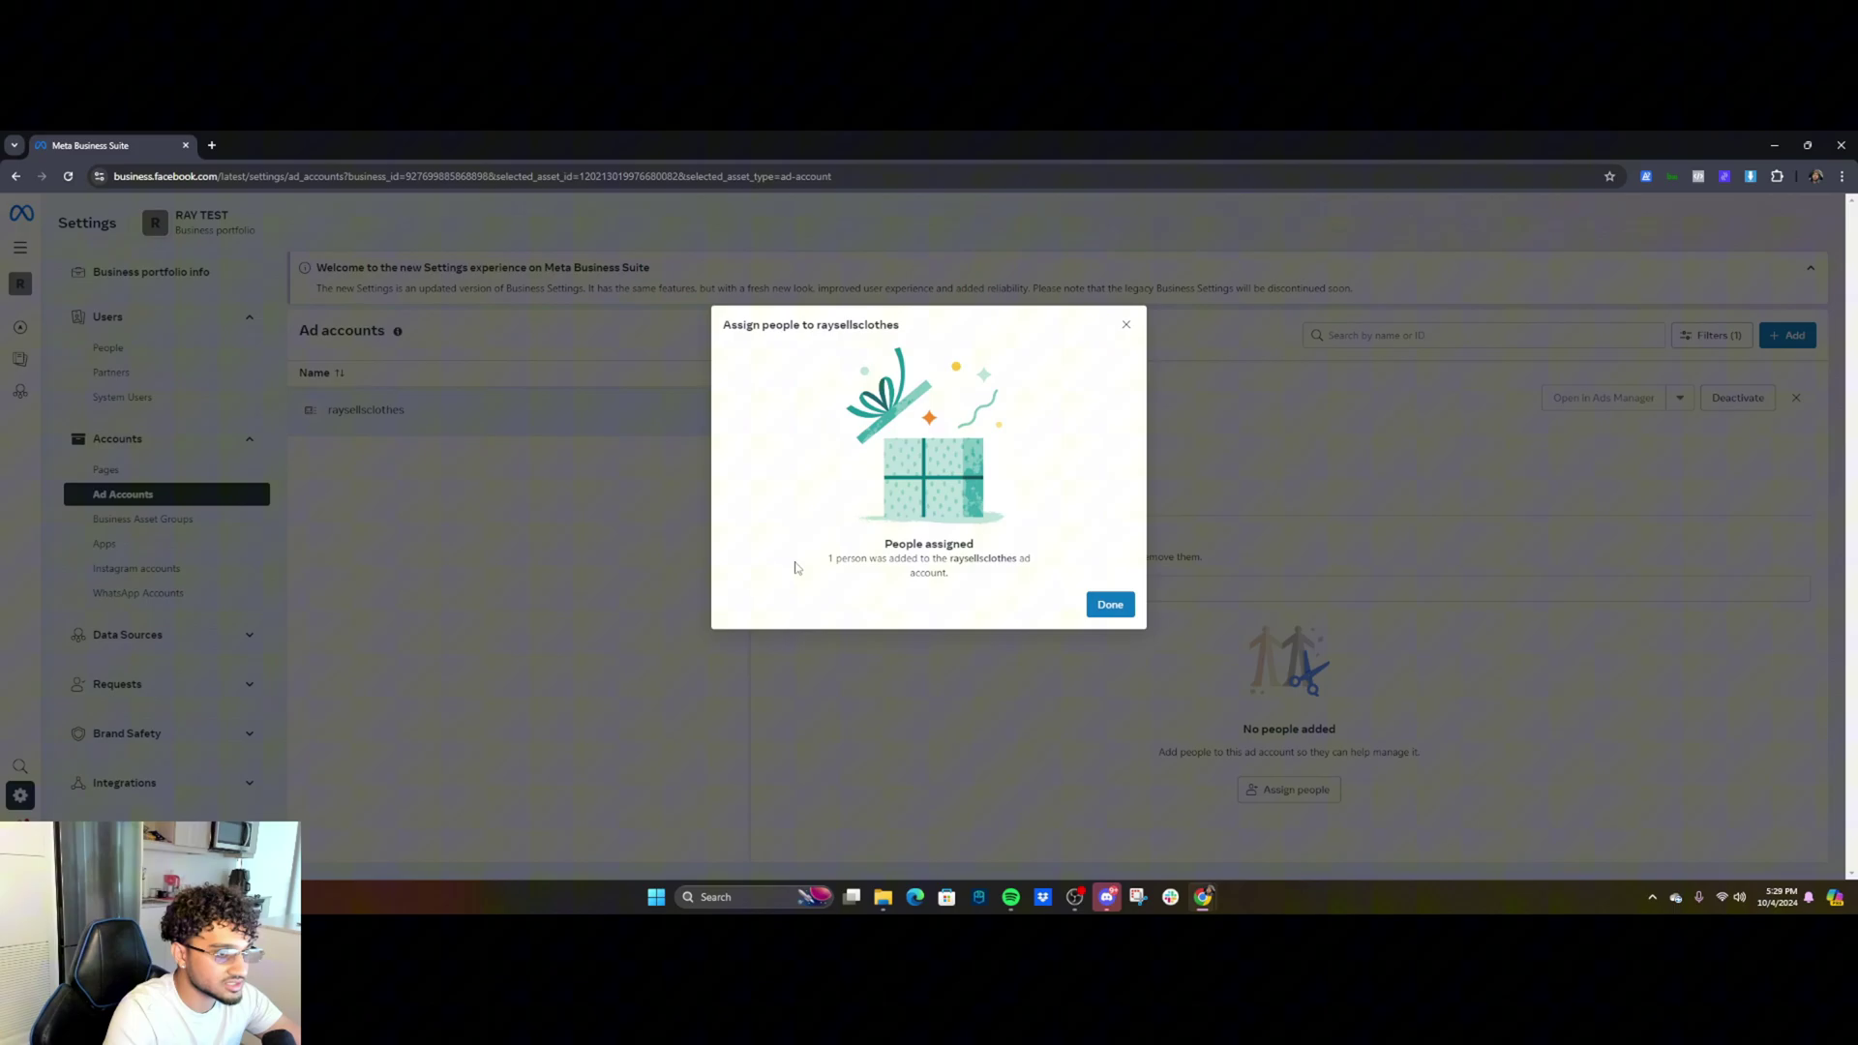
- Go to Instagram accounts, open Add, and close the Claim an Instagram account dialog
left_click(1110, 605)
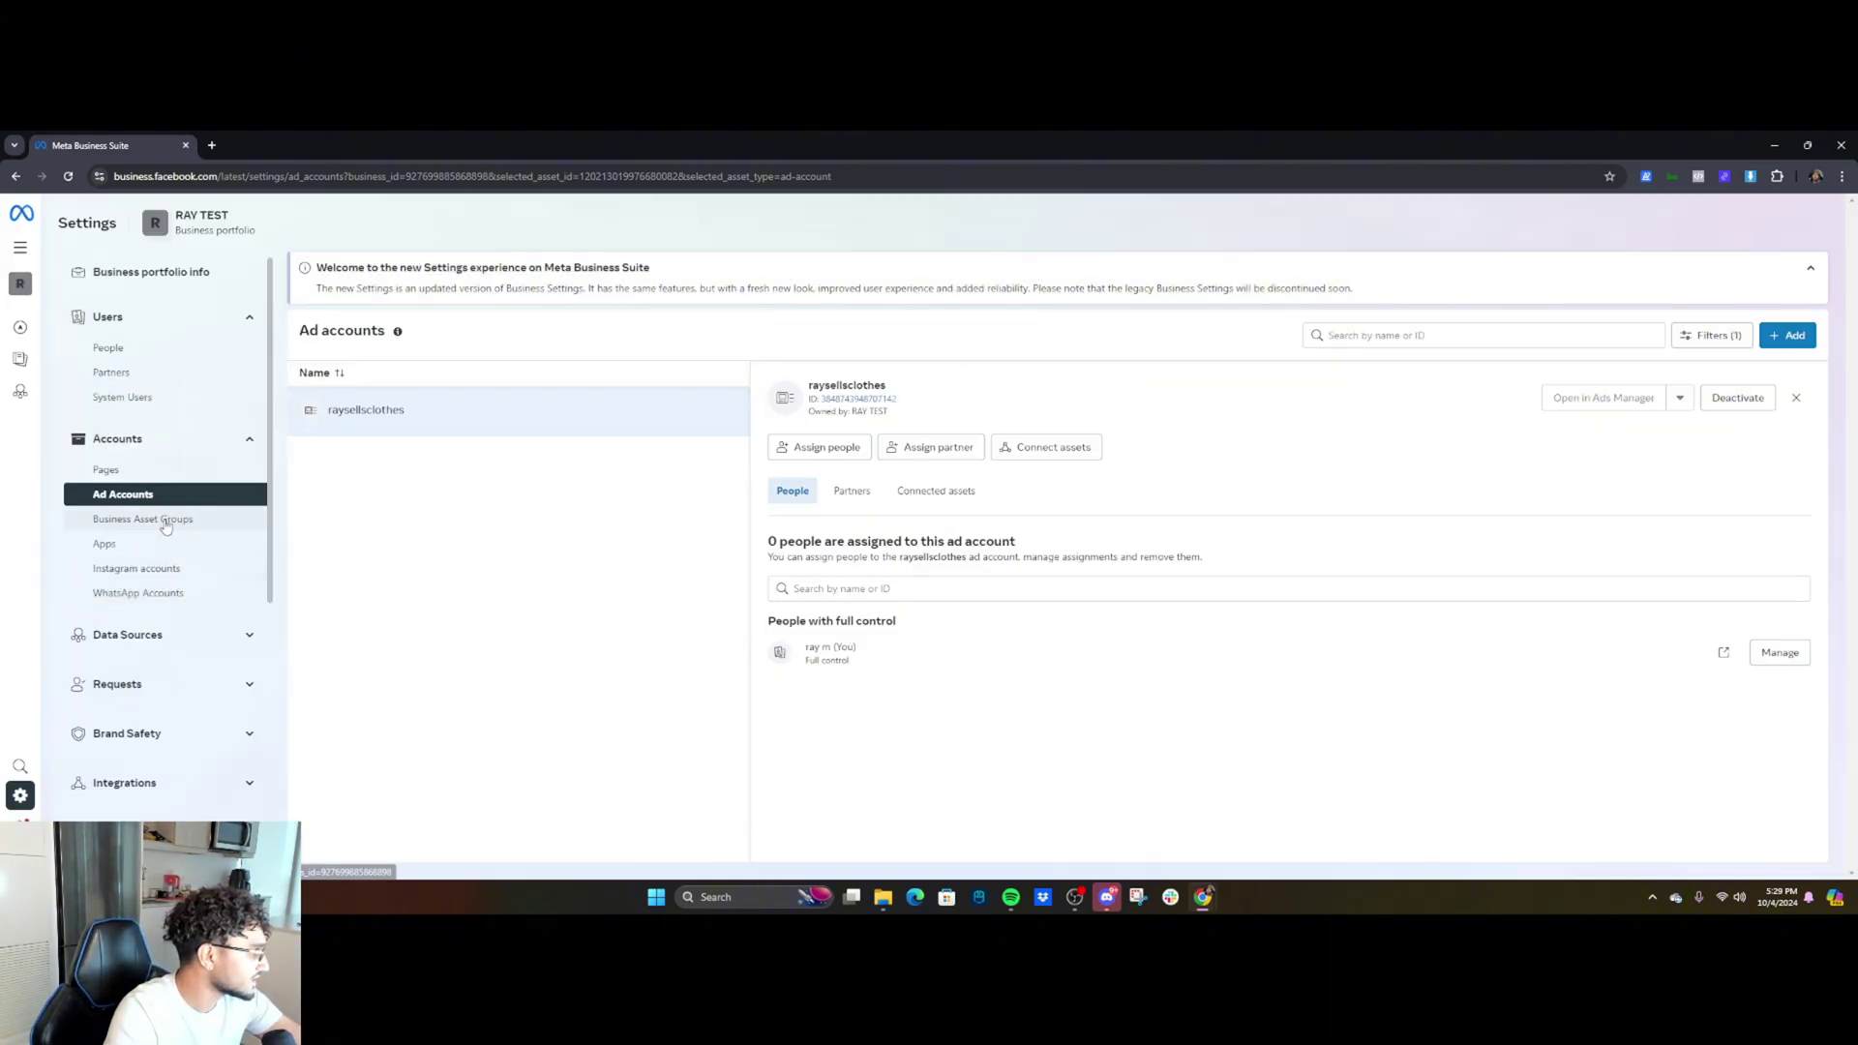
left_click(174, 571)
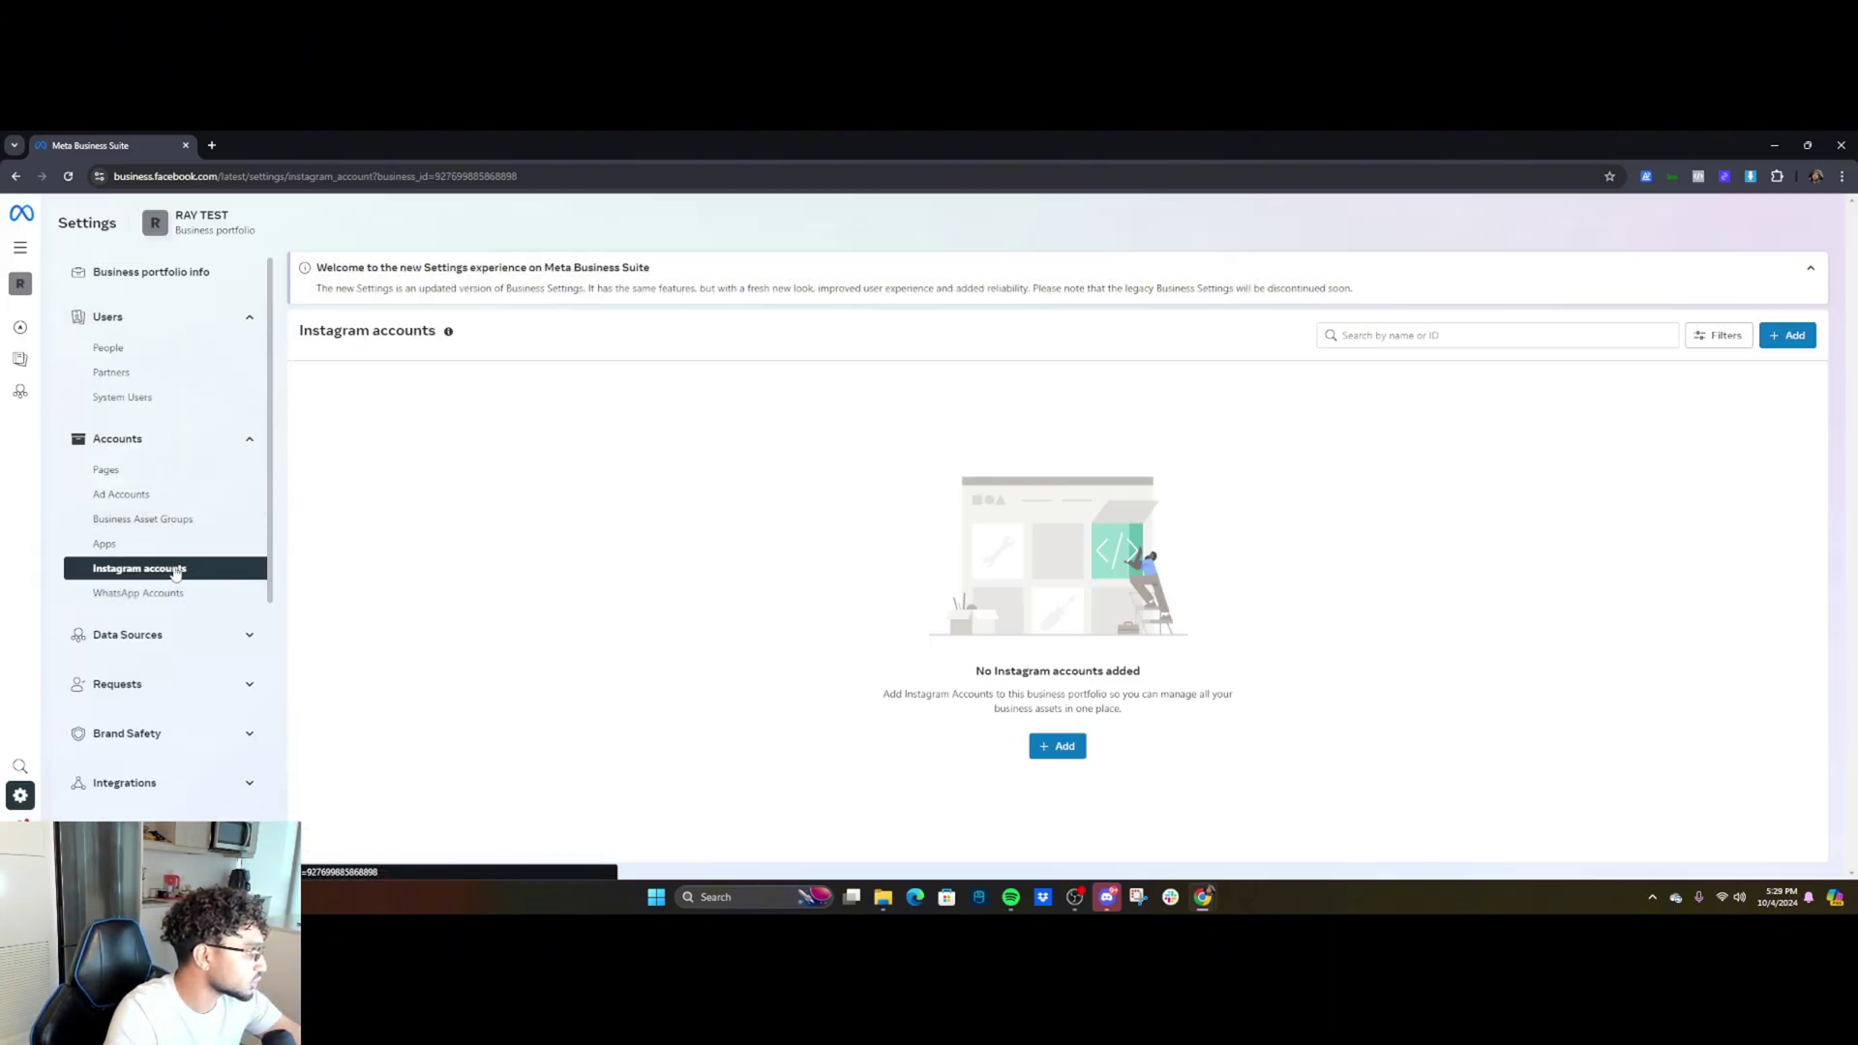
left_click(1062, 754)
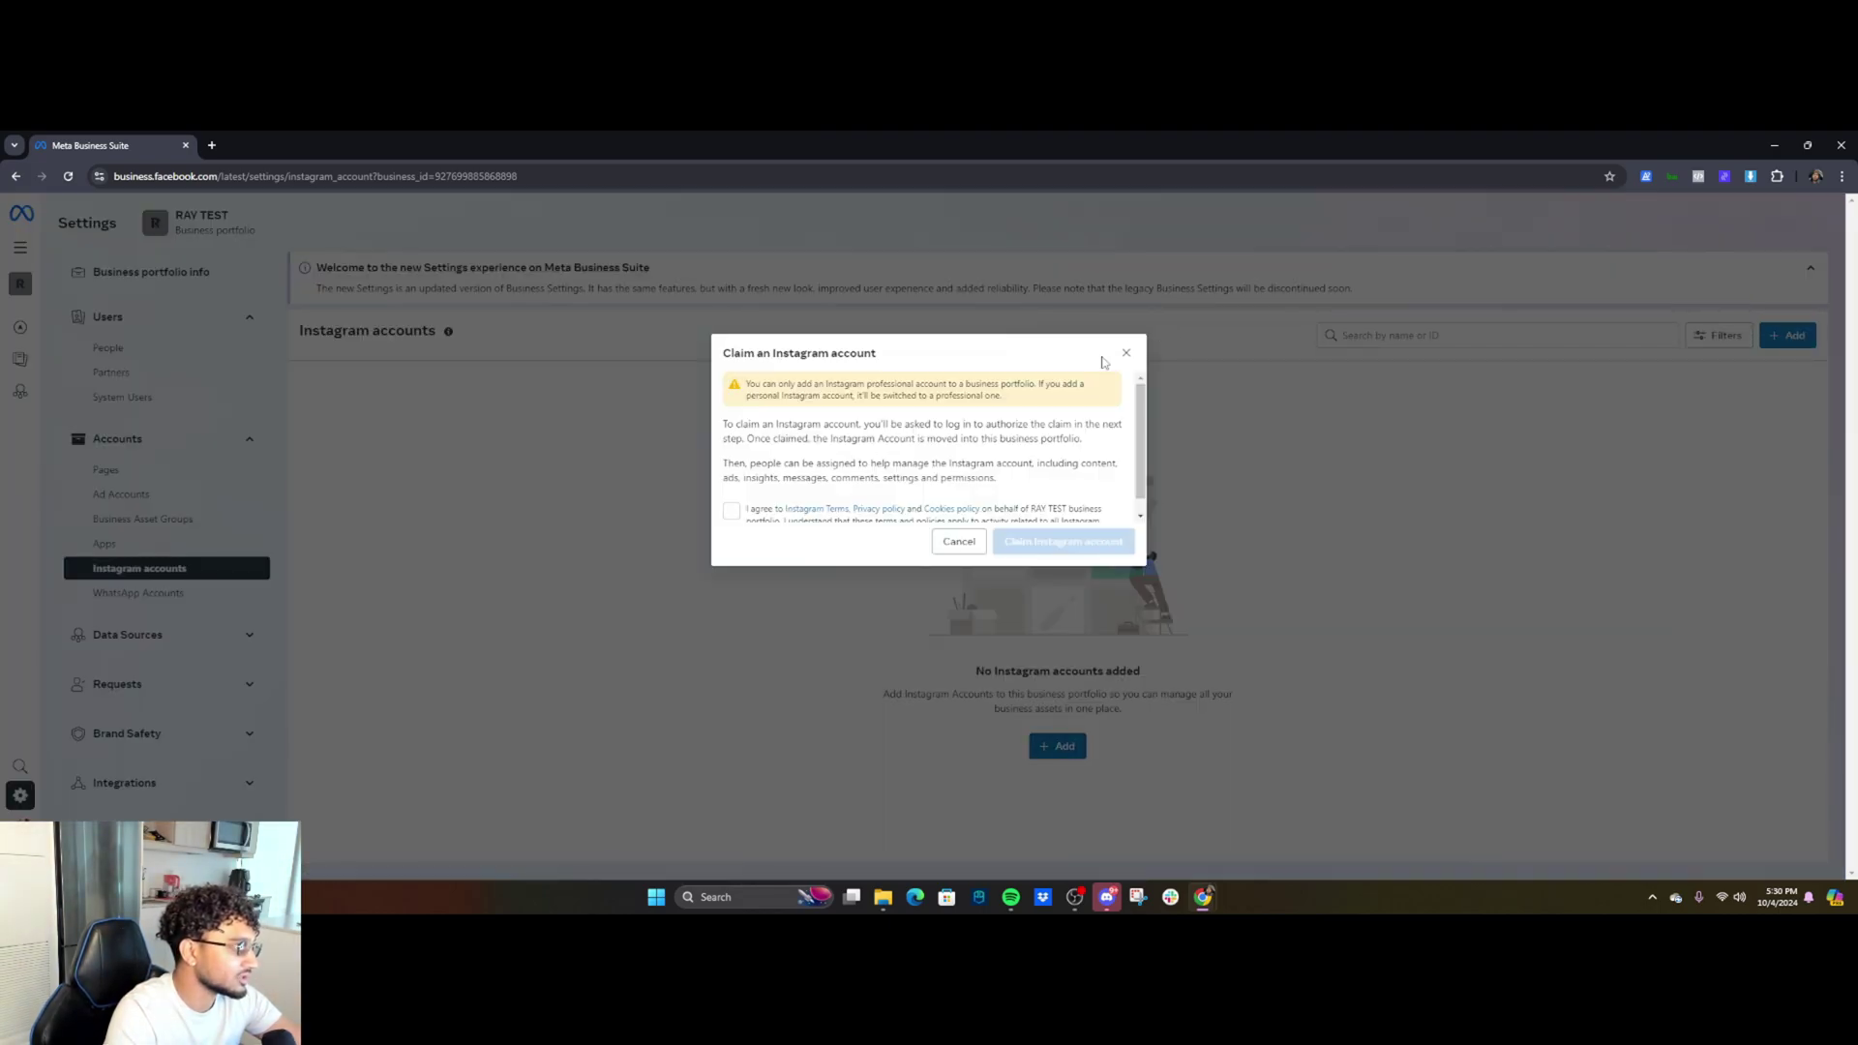
left_click(1121, 359)
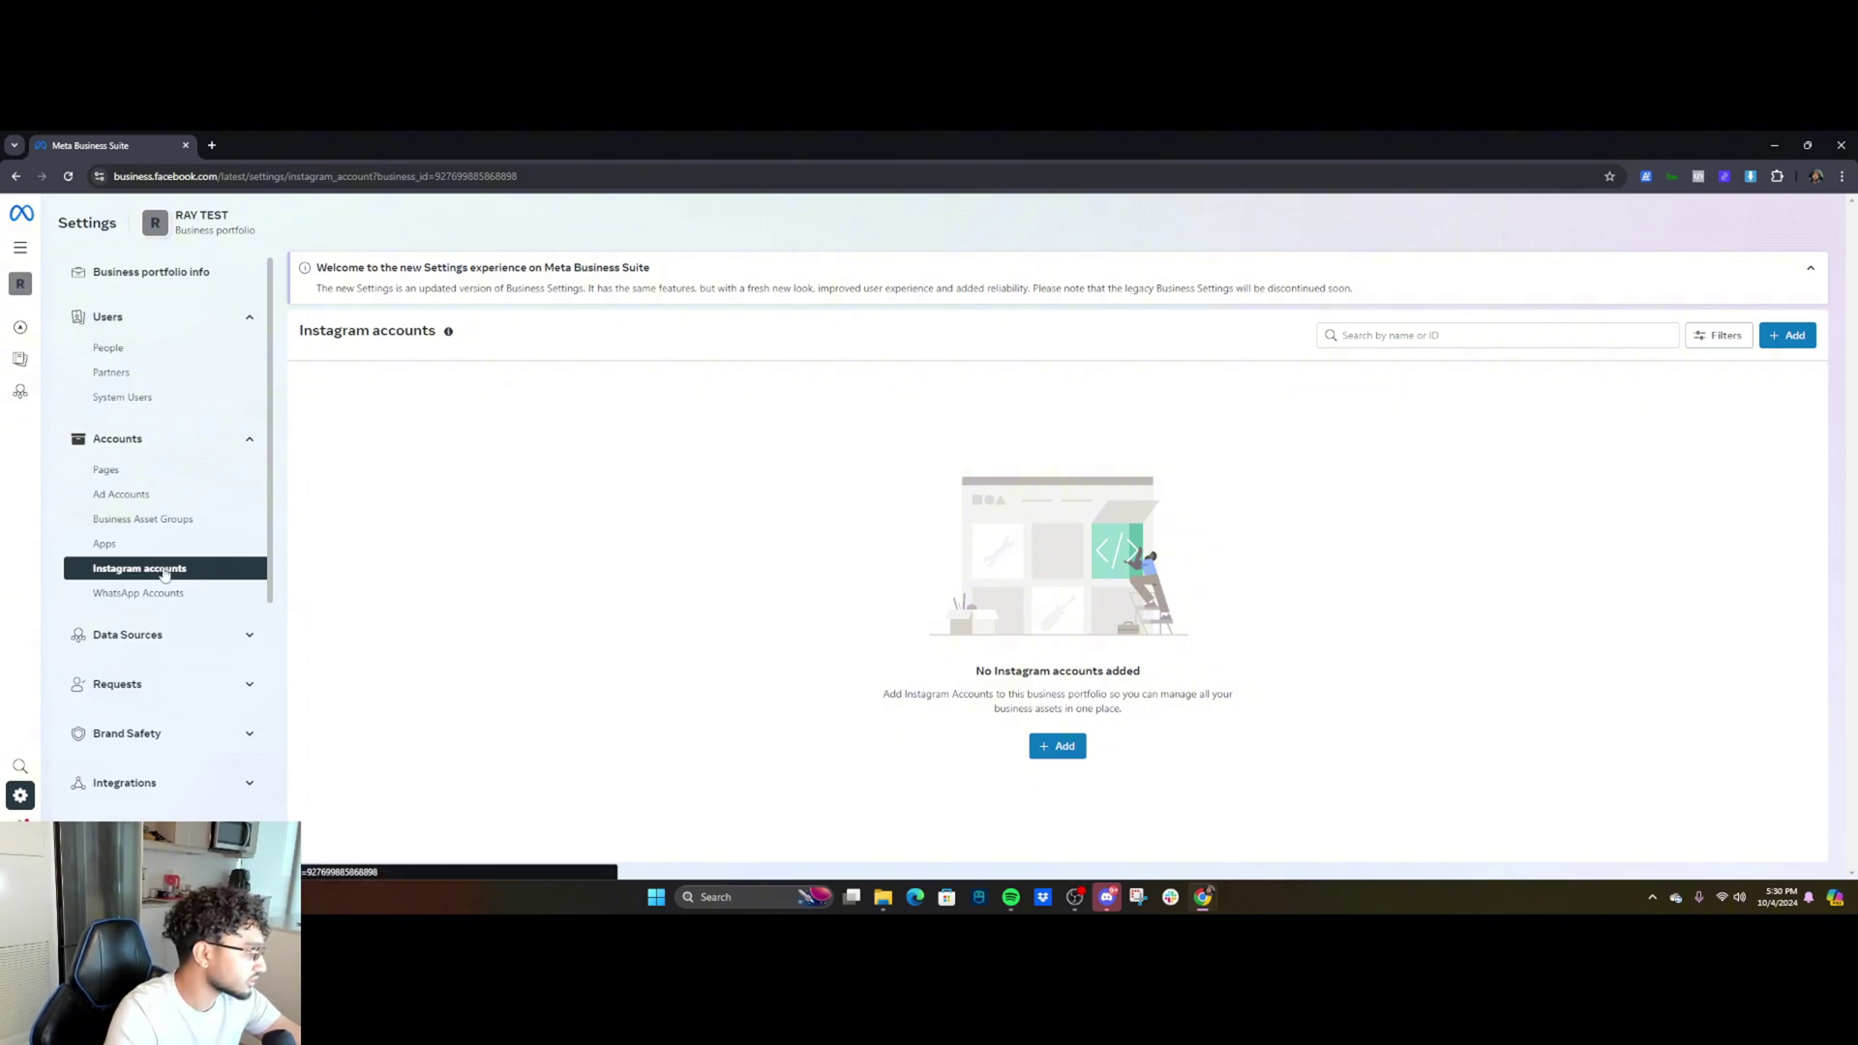
scroll(223, 637, "down", 1)
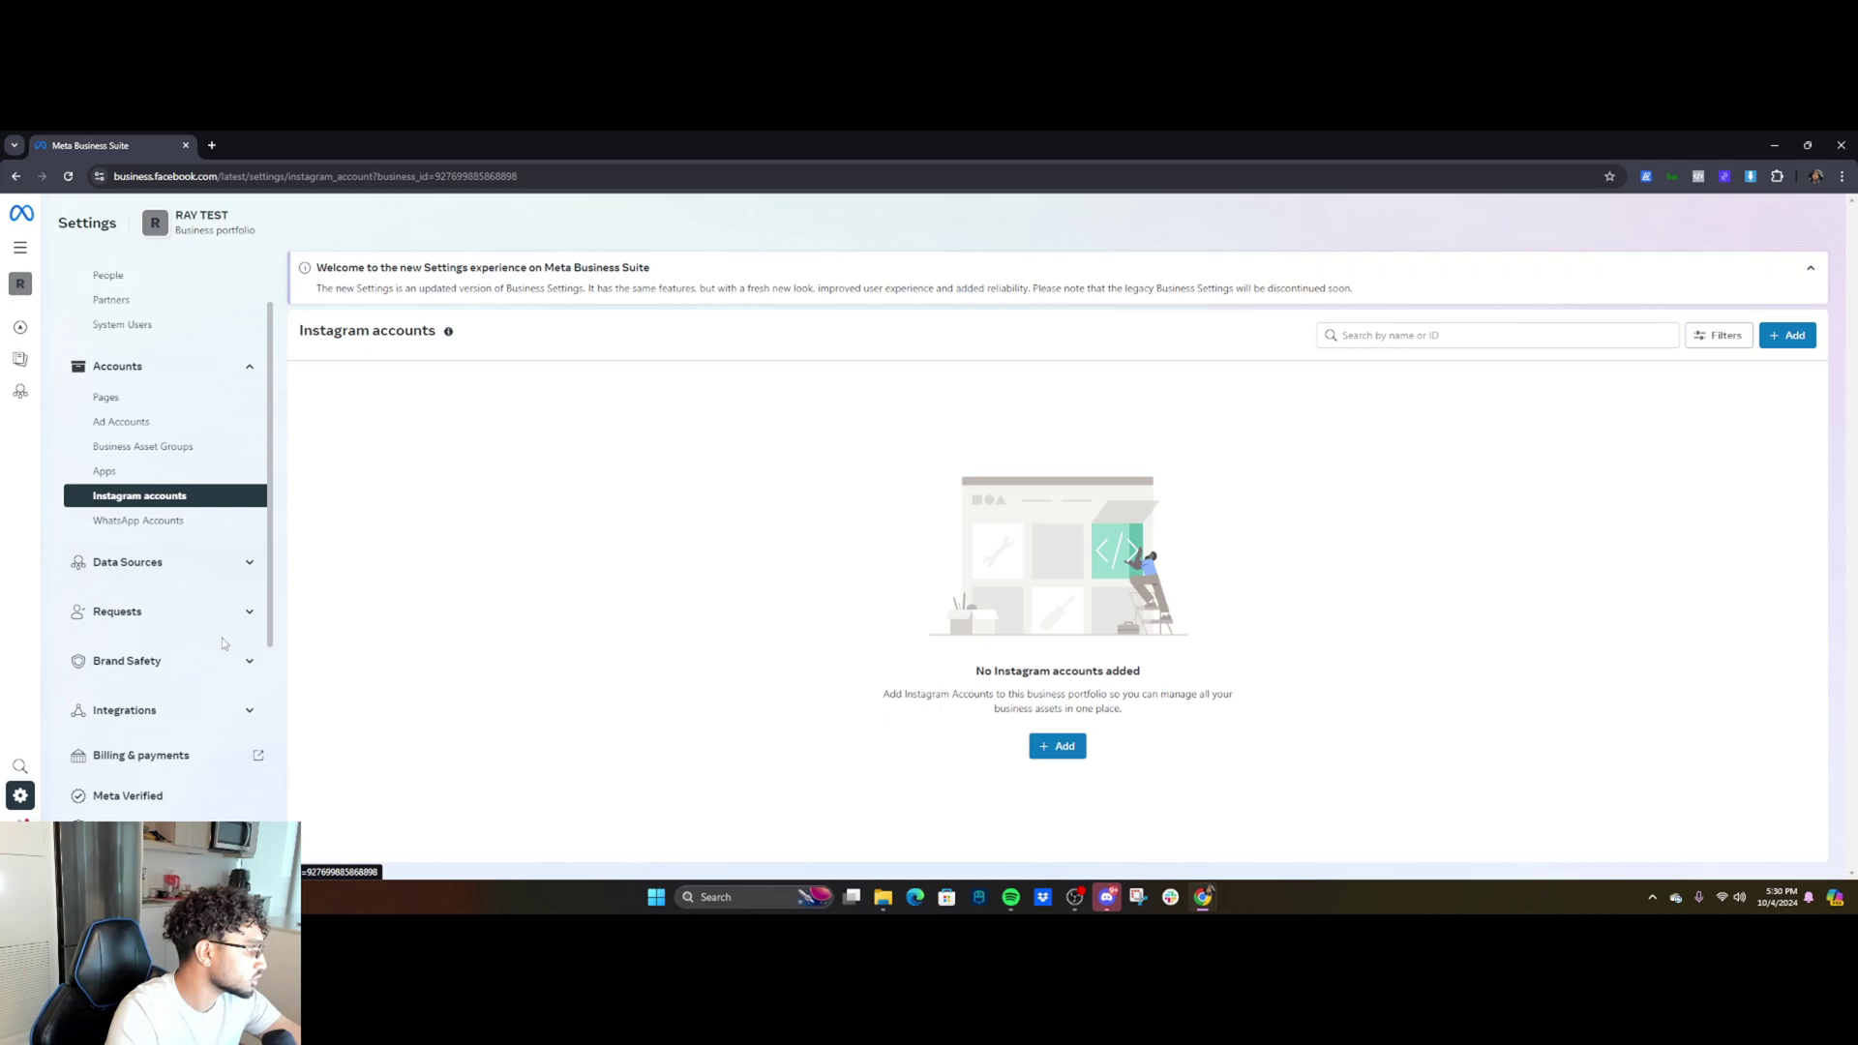
- Go from Data Sources > Pixels to the Datasets page and start a new dataset
left_click(198, 571)
left_click(135, 625)
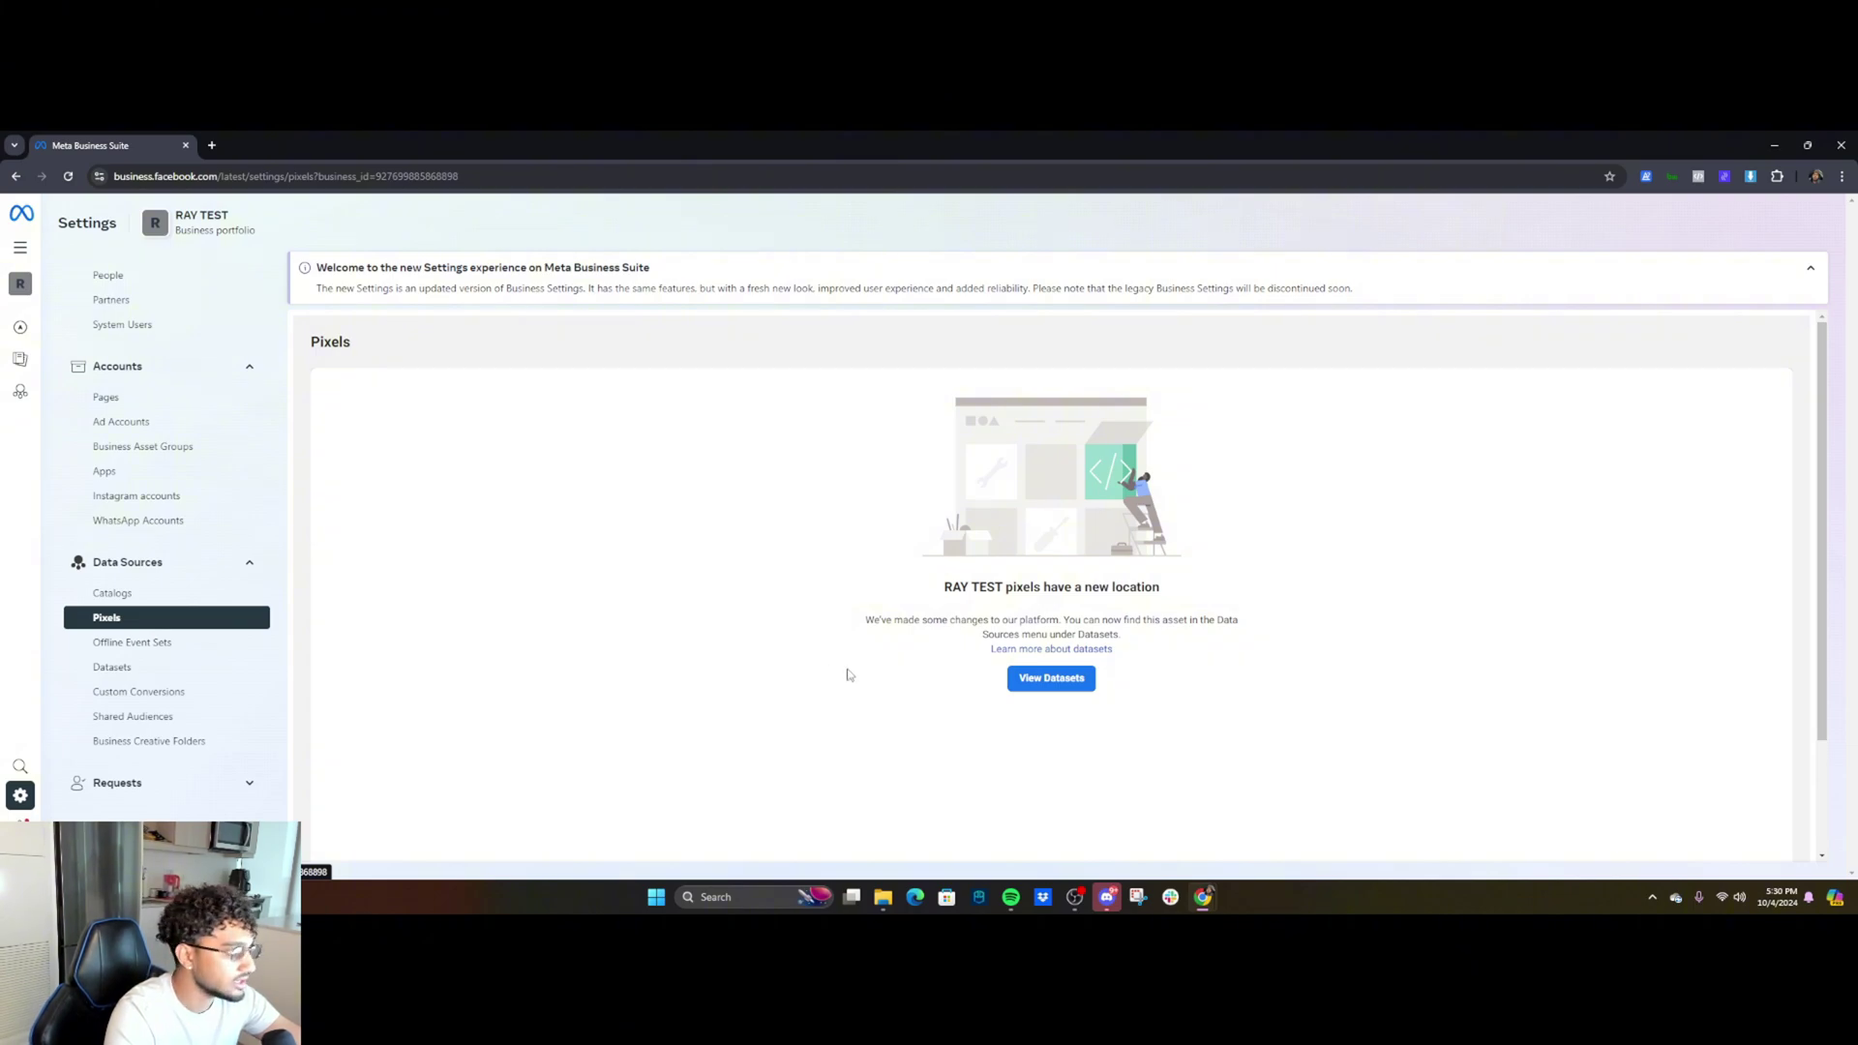
scroll(205, 581, "down", 1)
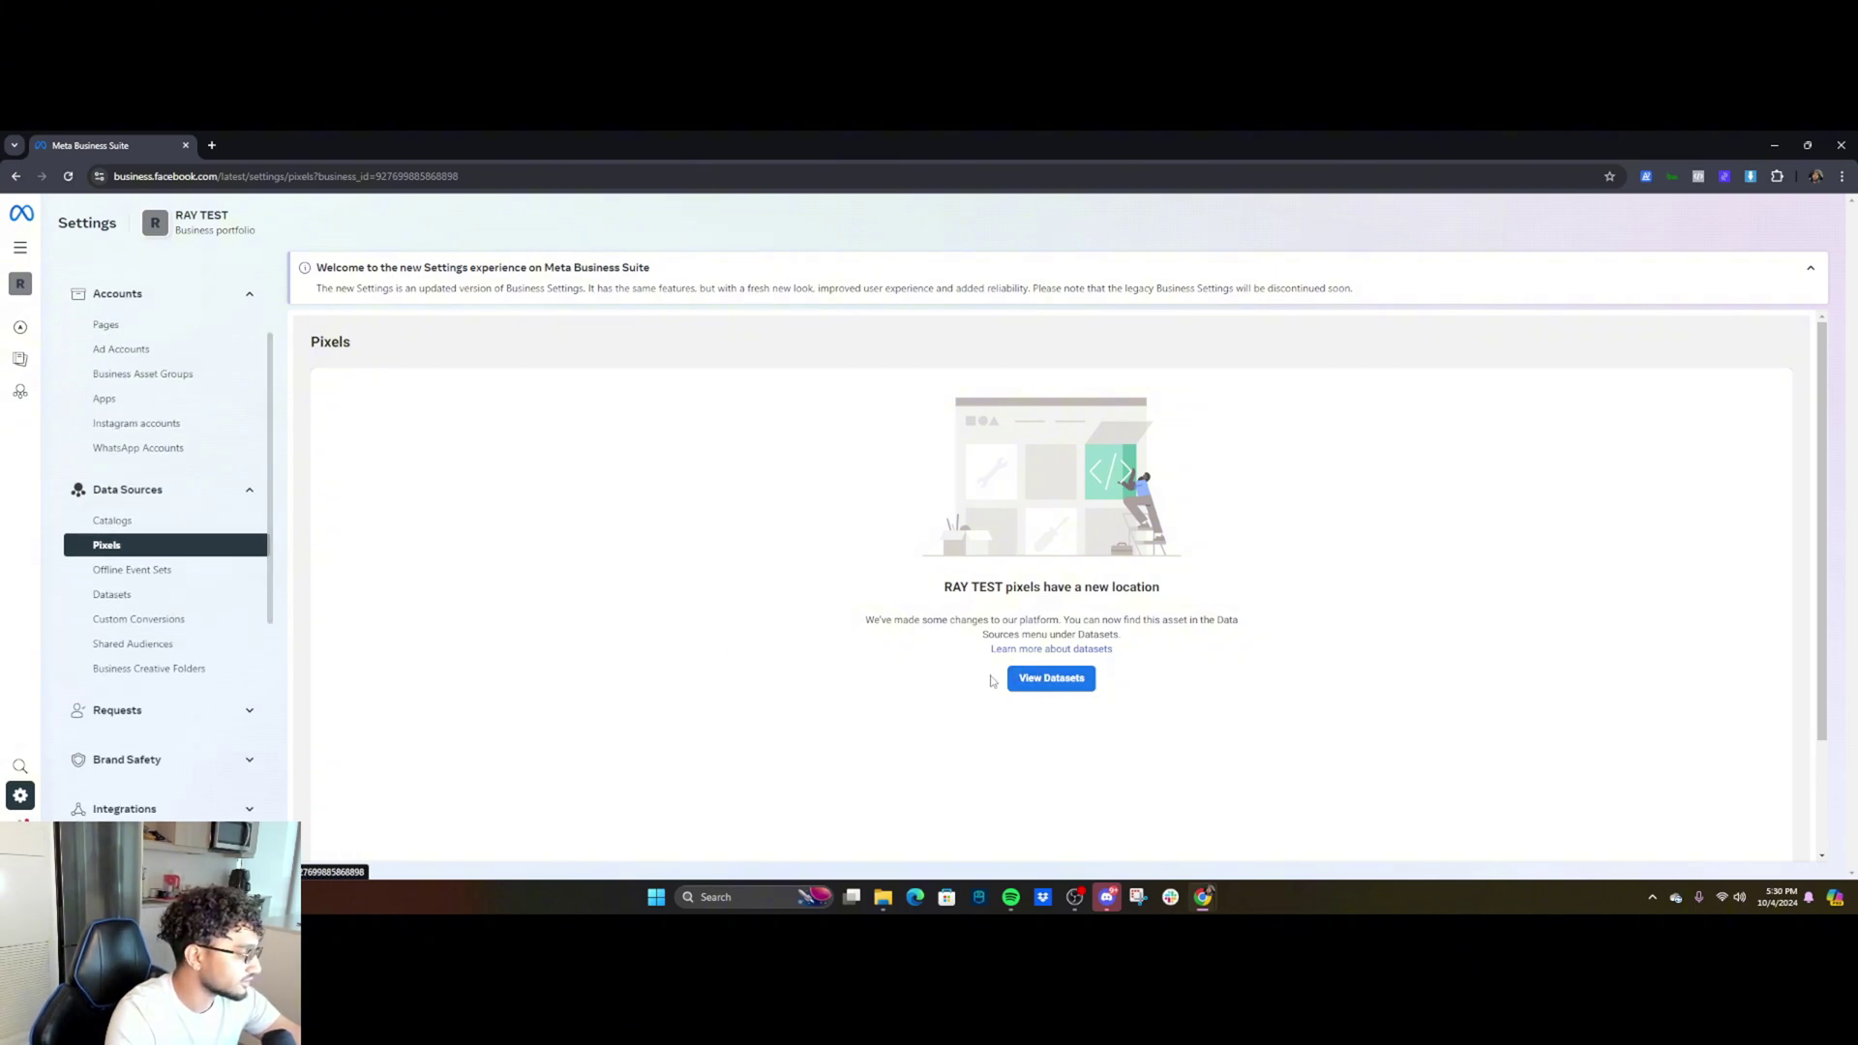
left_click(1049, 677)
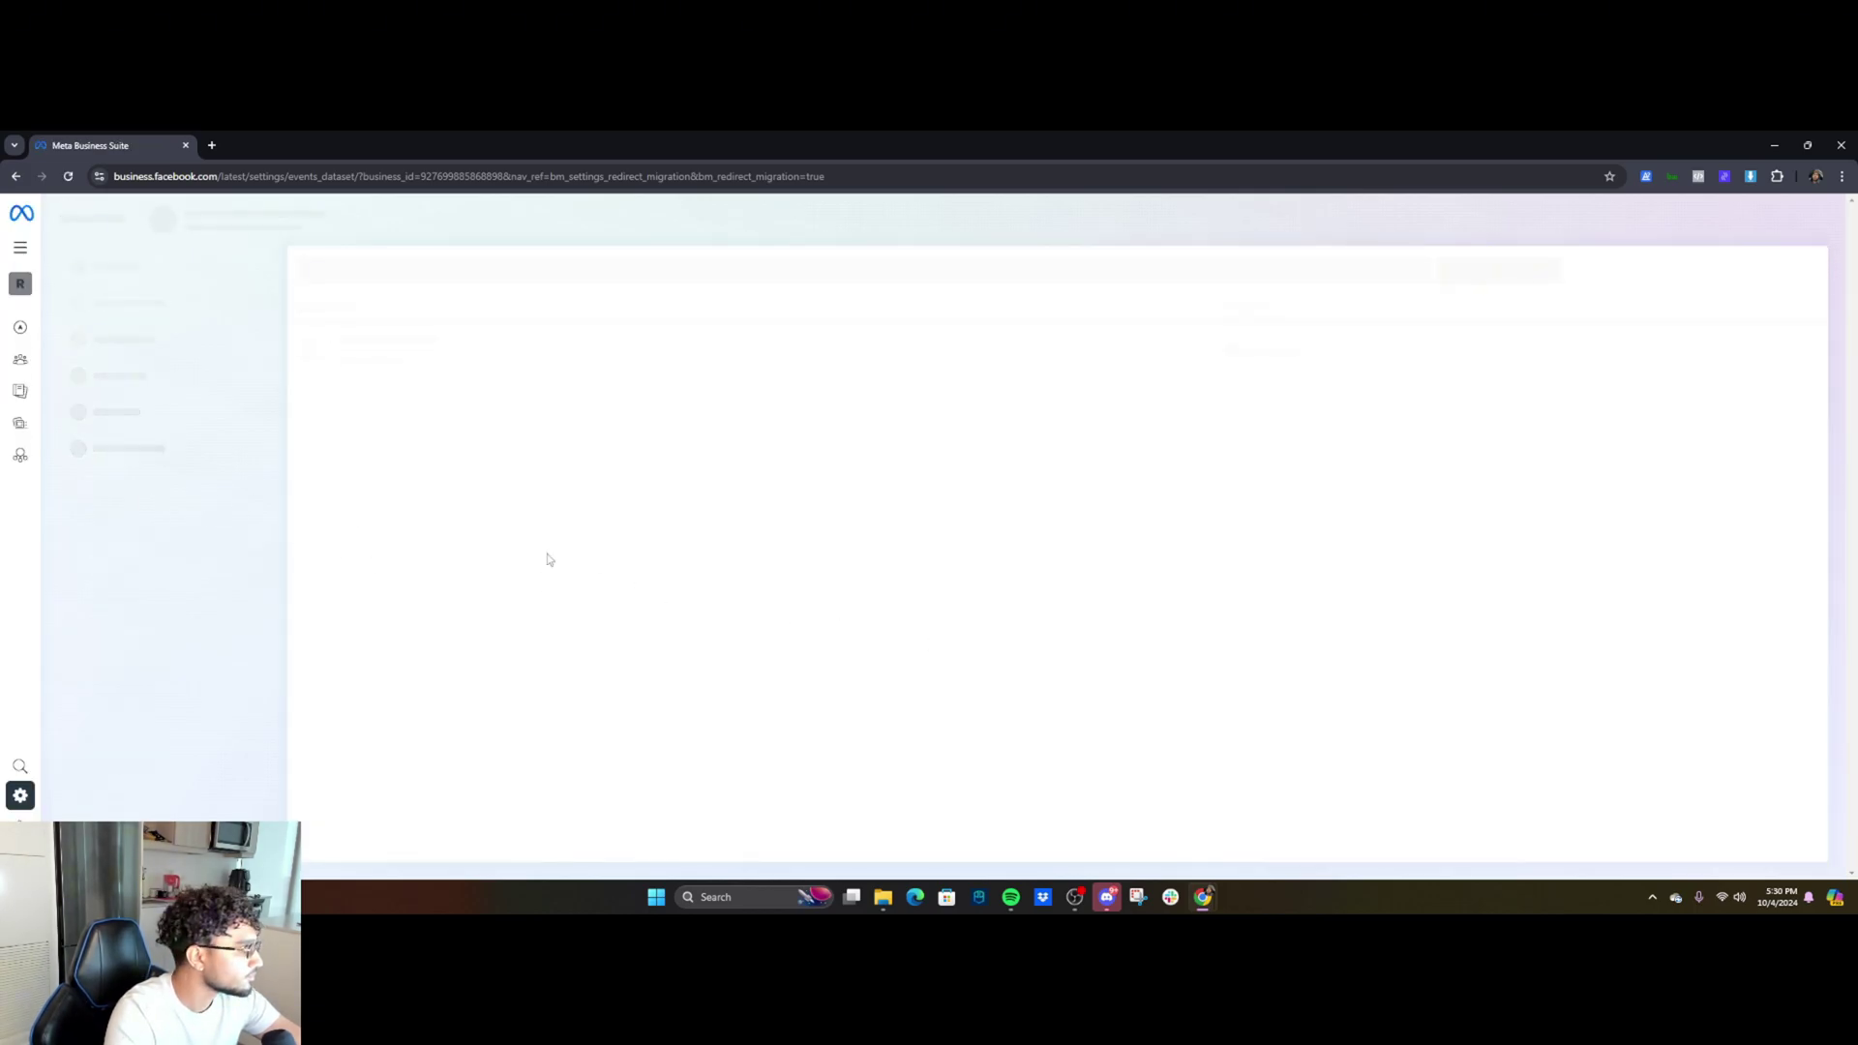
left_click(1058, 746)
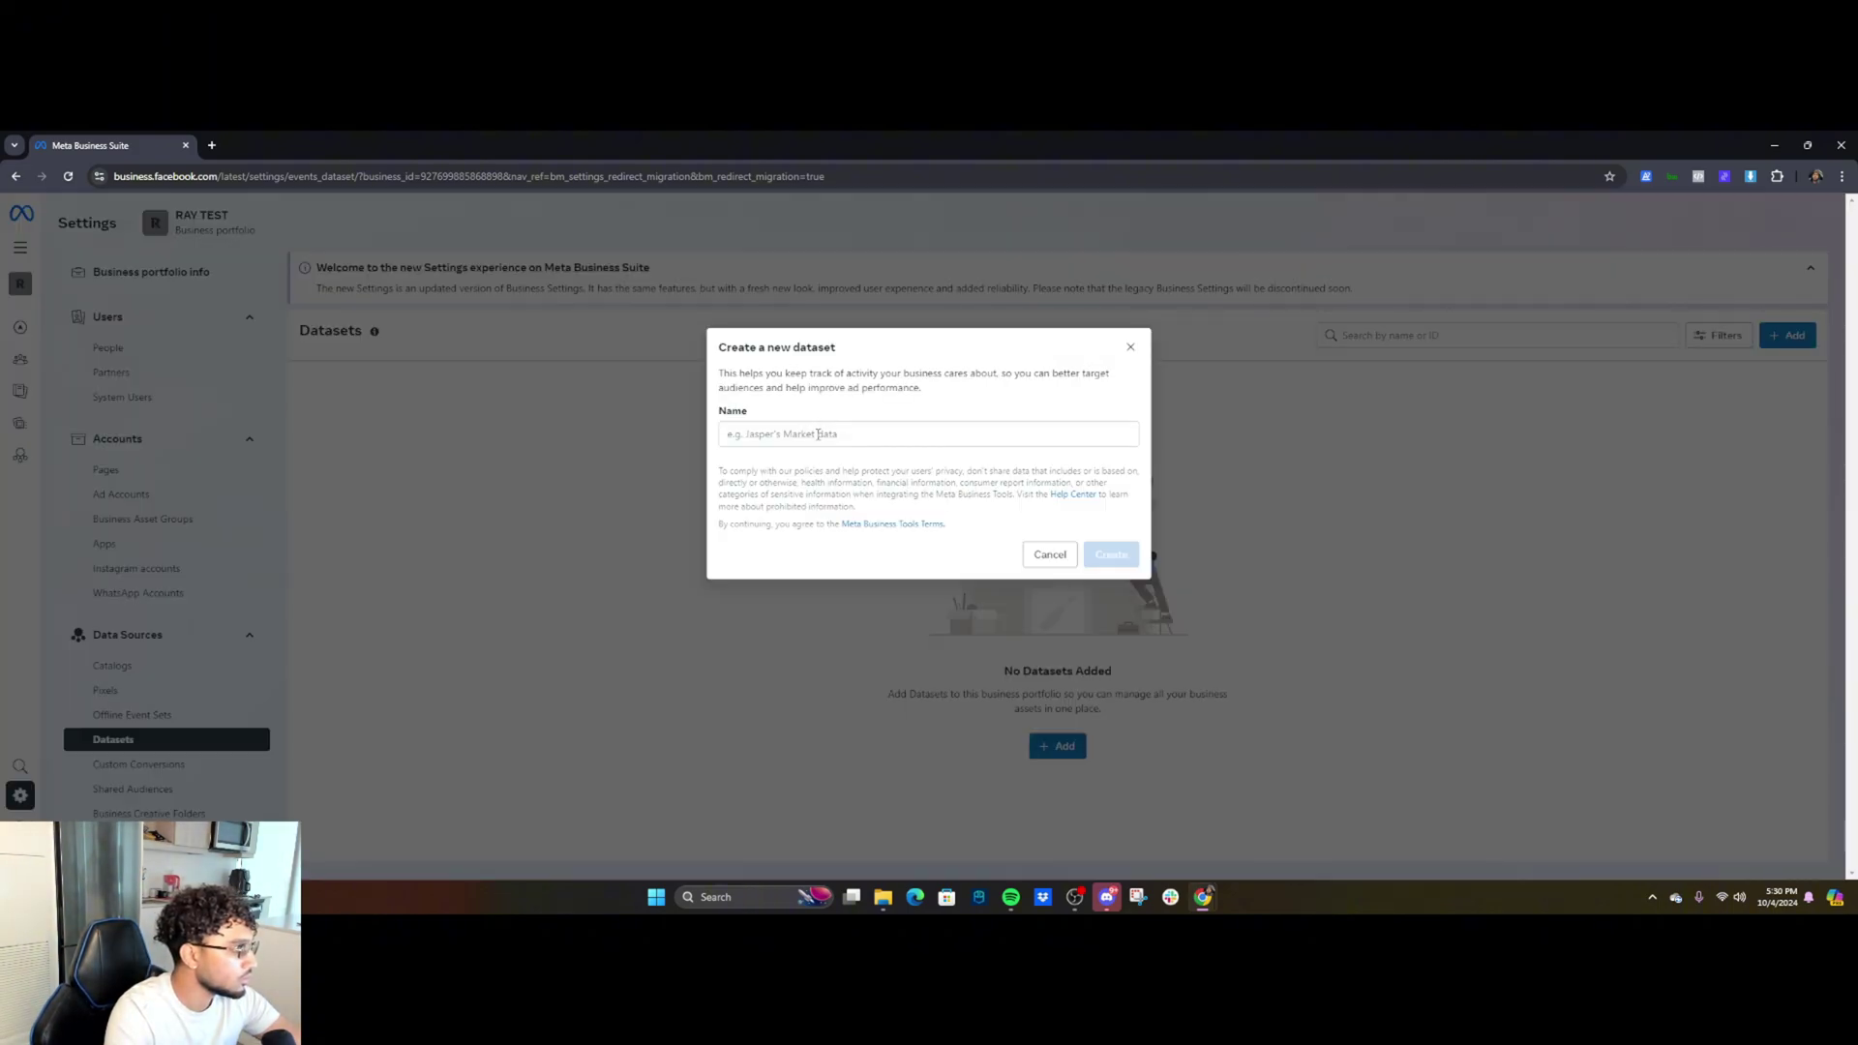
- Name the new dataset raysellsclothes and create it
left_click(818, 435)
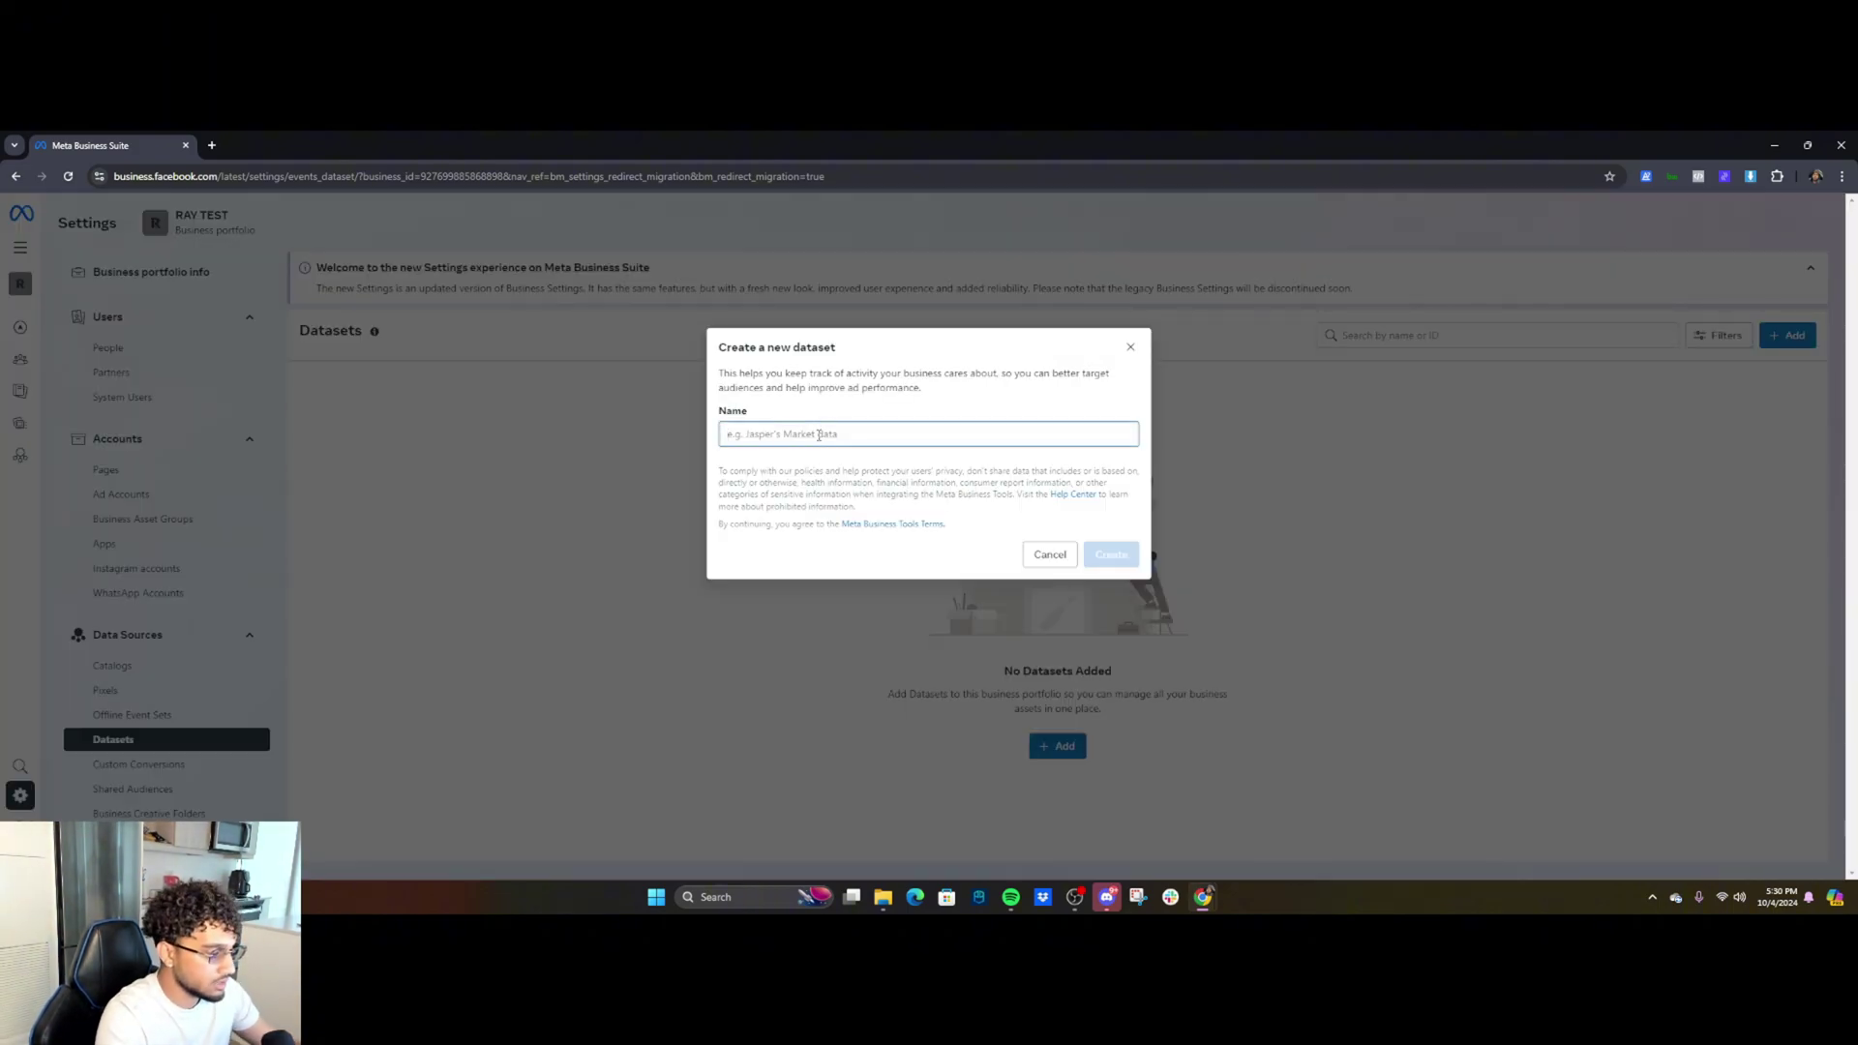
type("raysells")
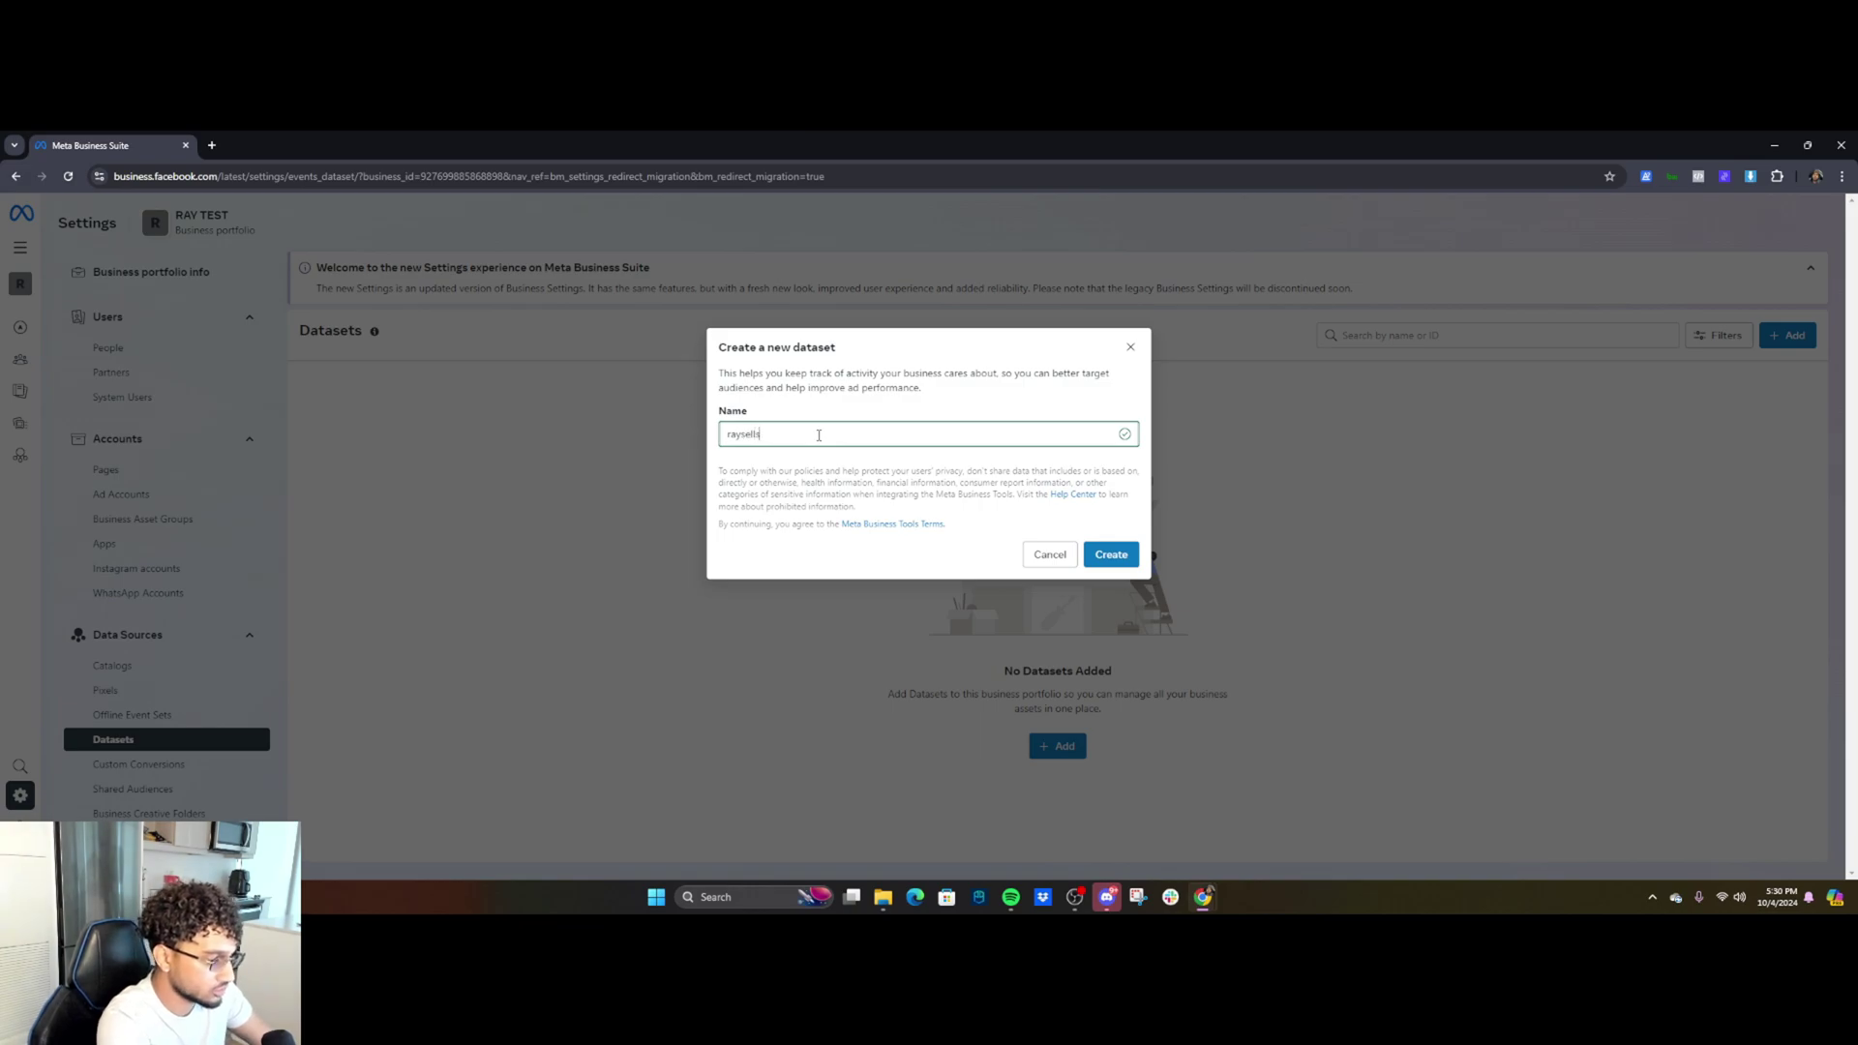
type("clothes")
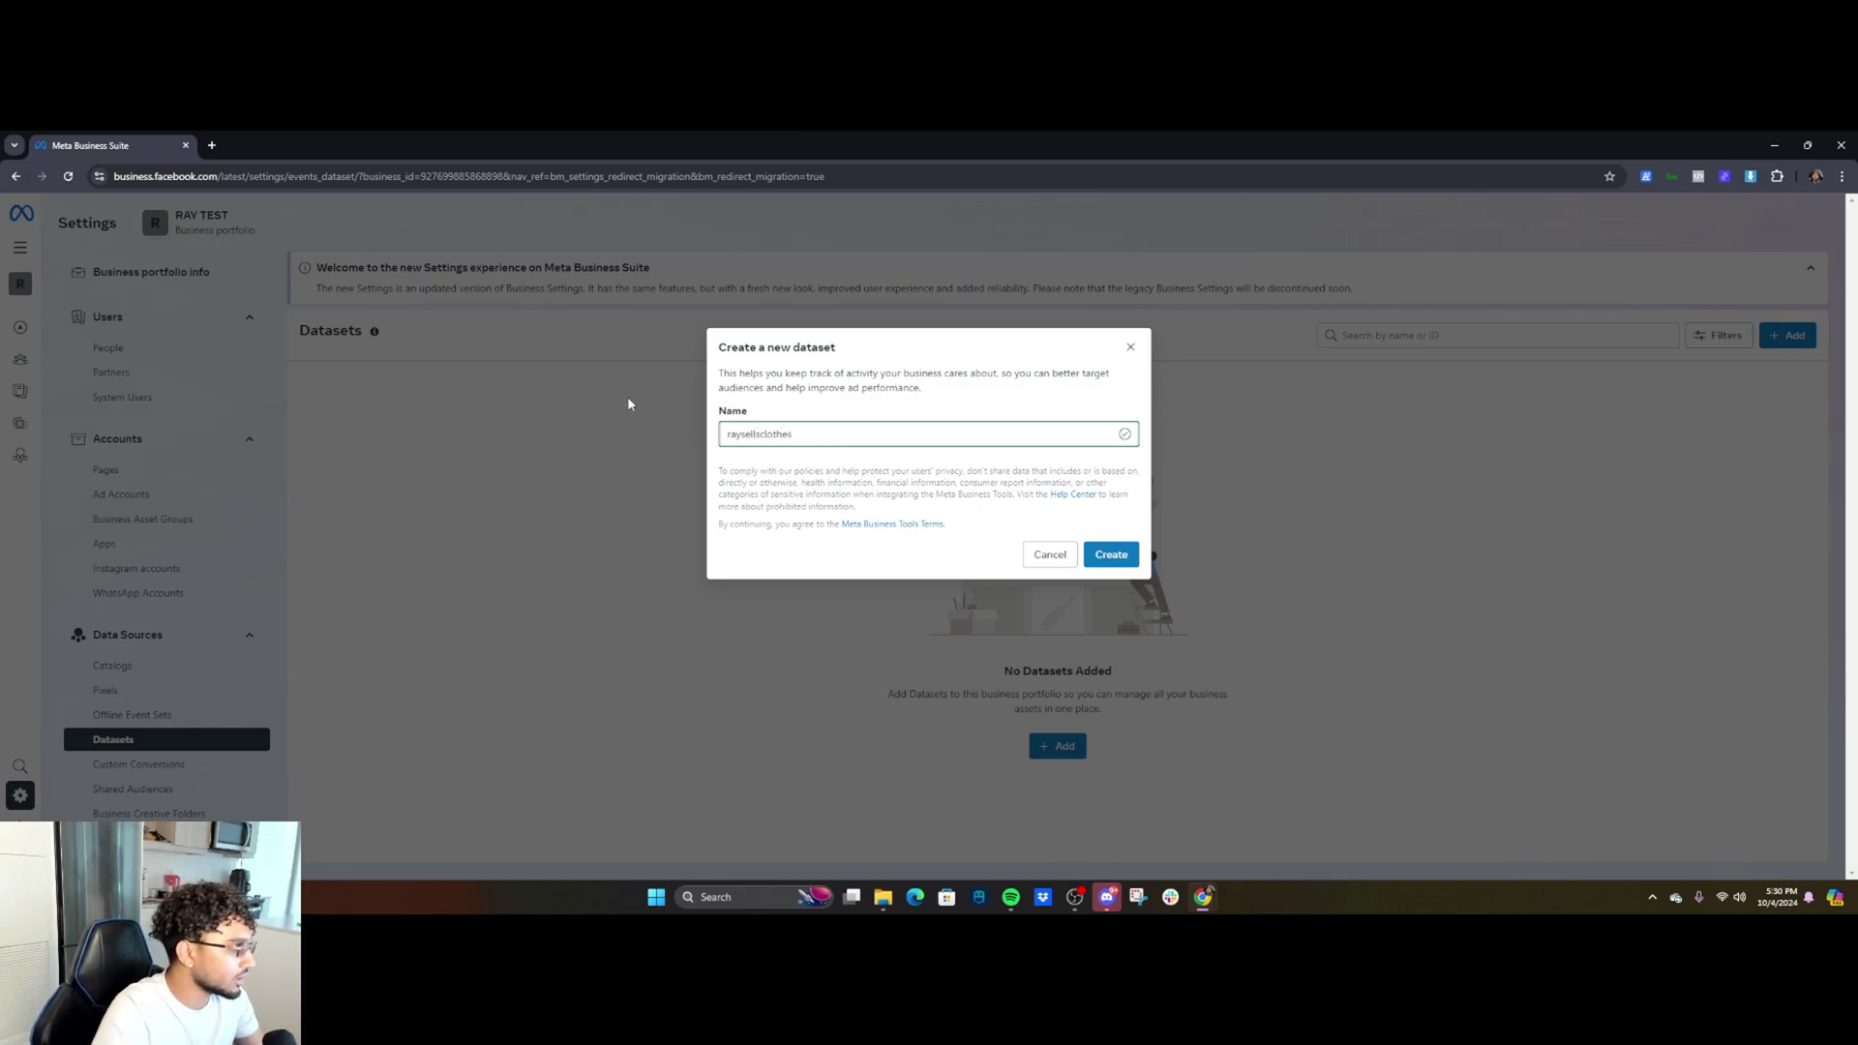
left_click(1123, 559)
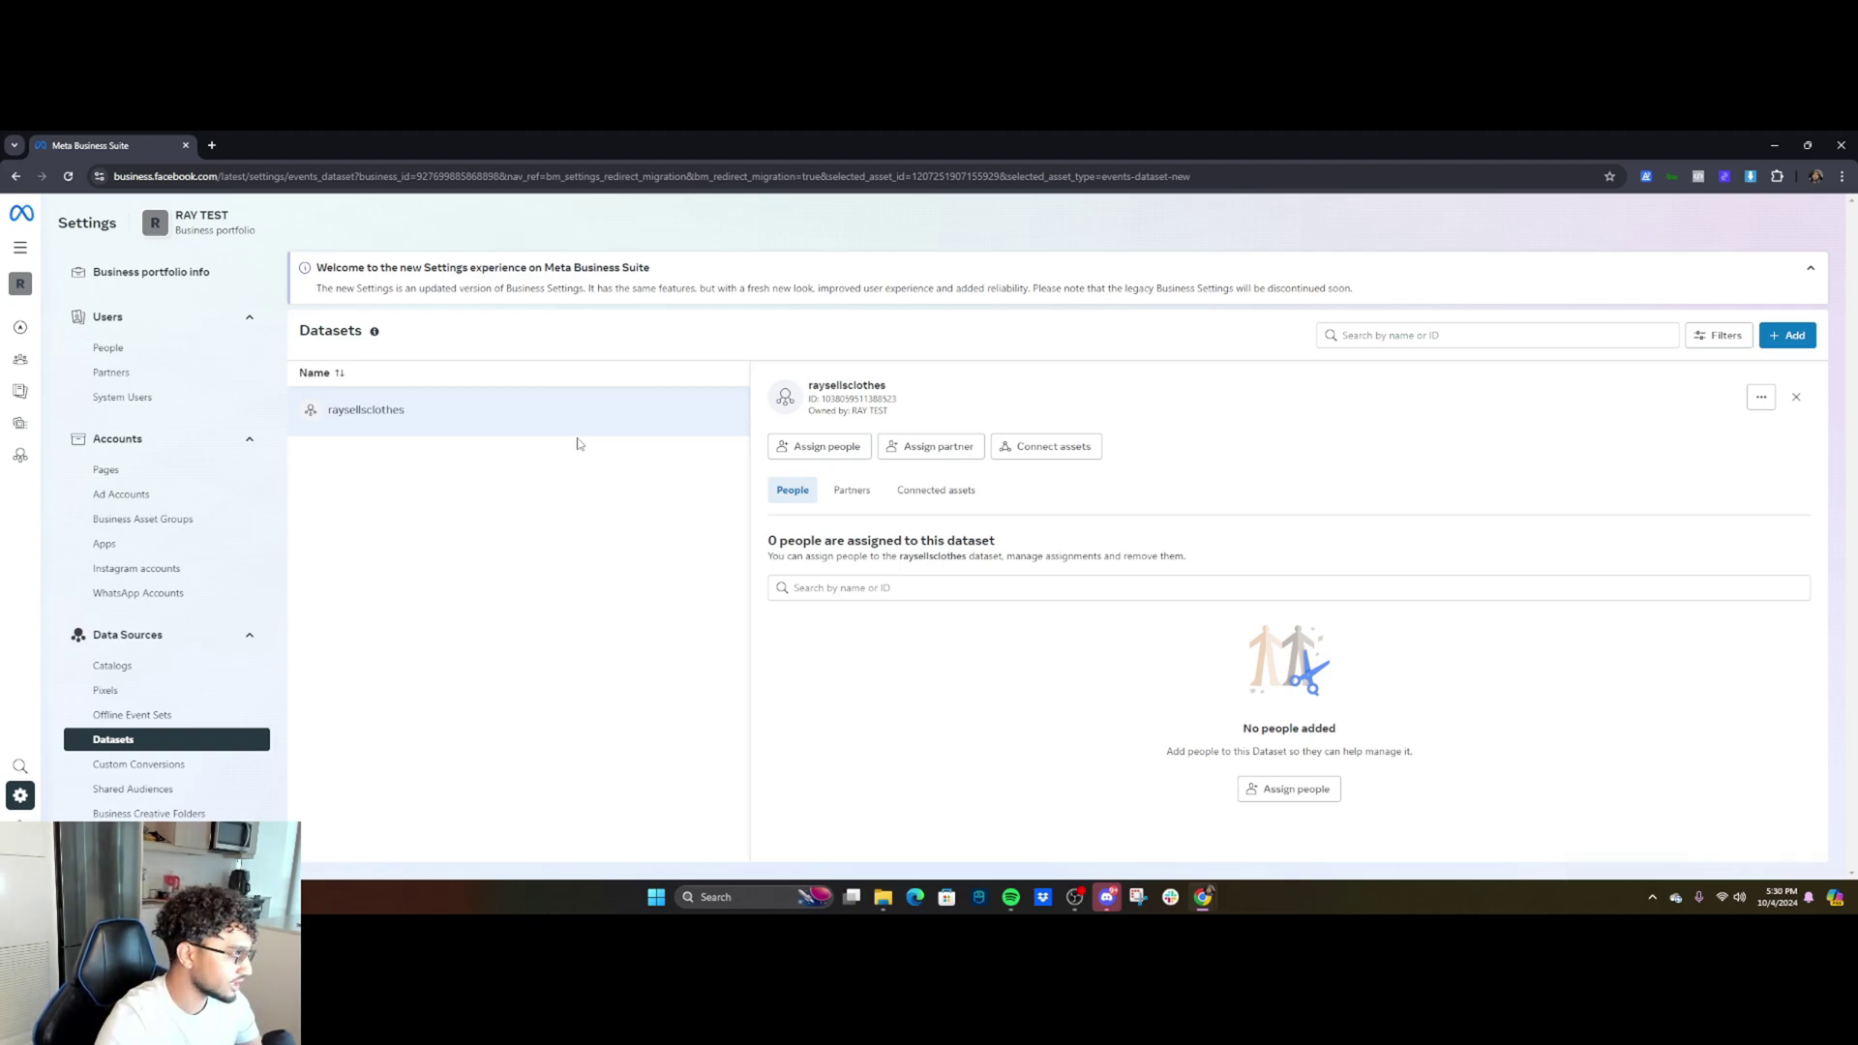
- Review the portfolio's Pages, Ad Accounts and Instagram accounts in Settings
scroll(203, 667, "down", 2)
scroll(193, 710, "down", 1)
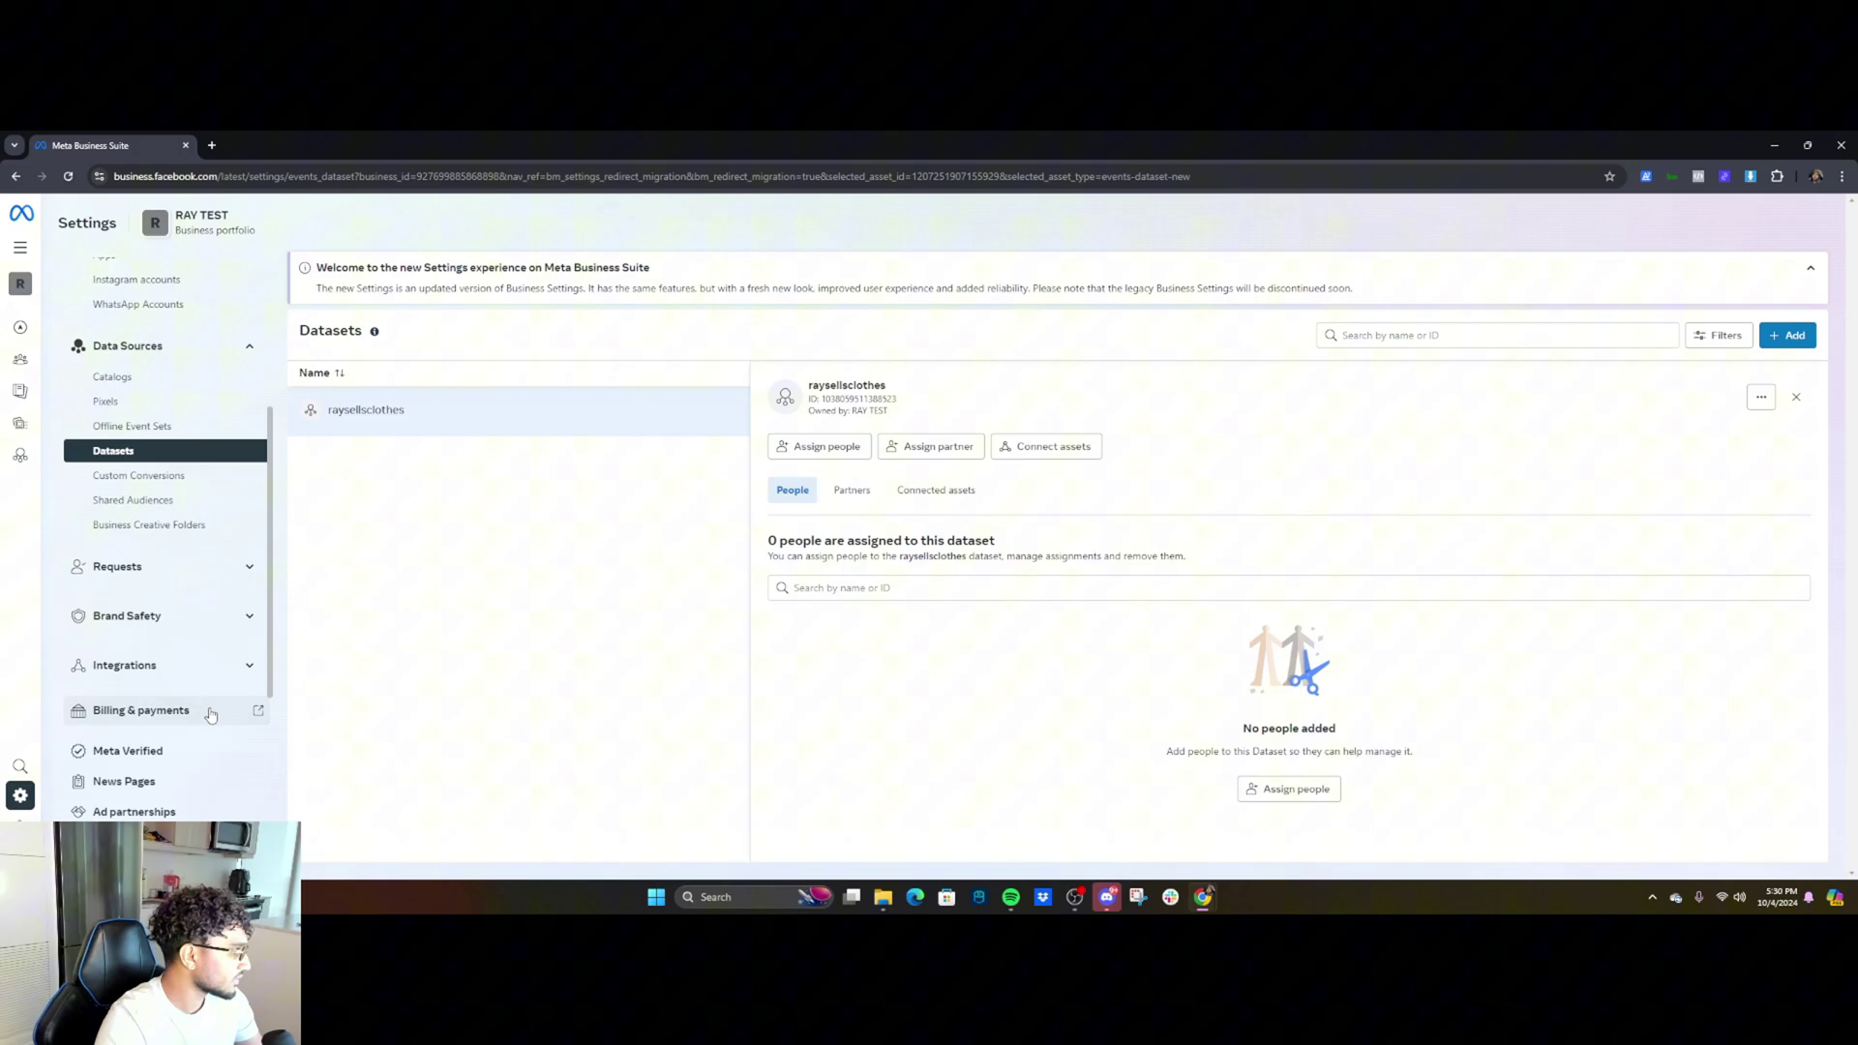
scroll(199, 706, "up", 3)
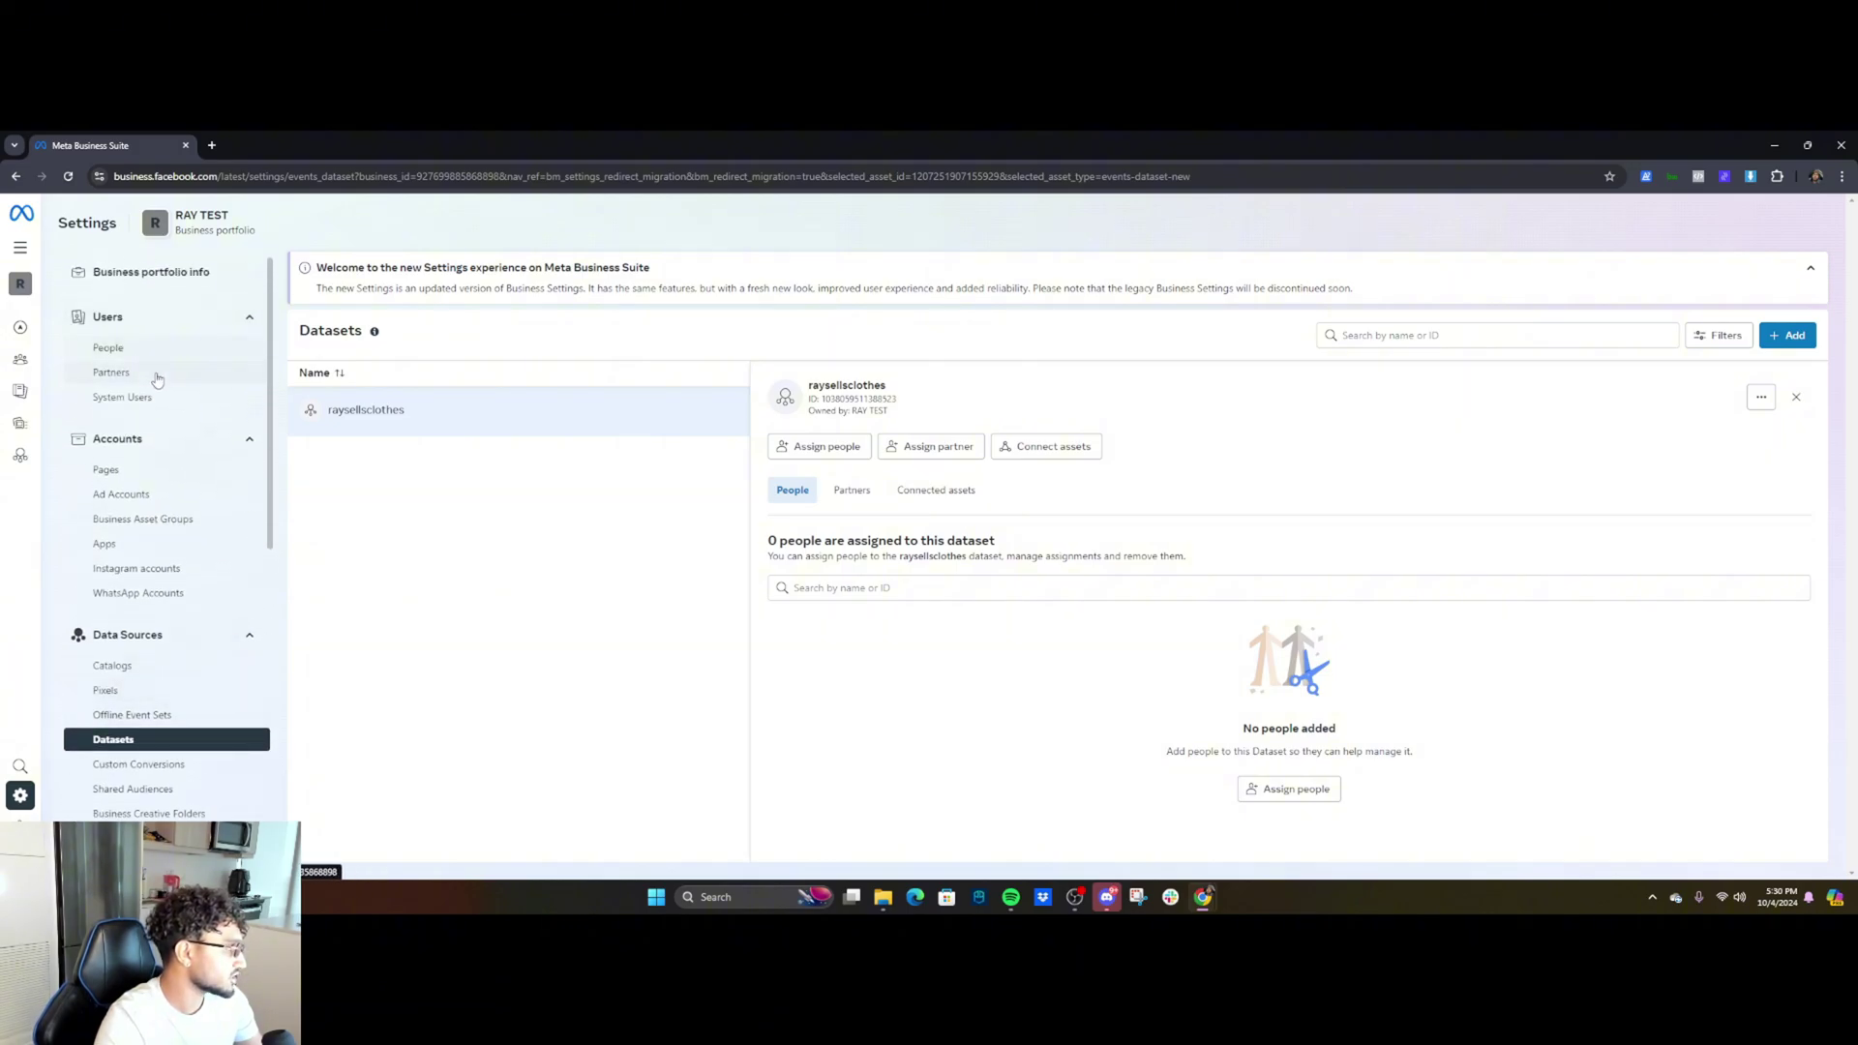
left_click(126, 469)
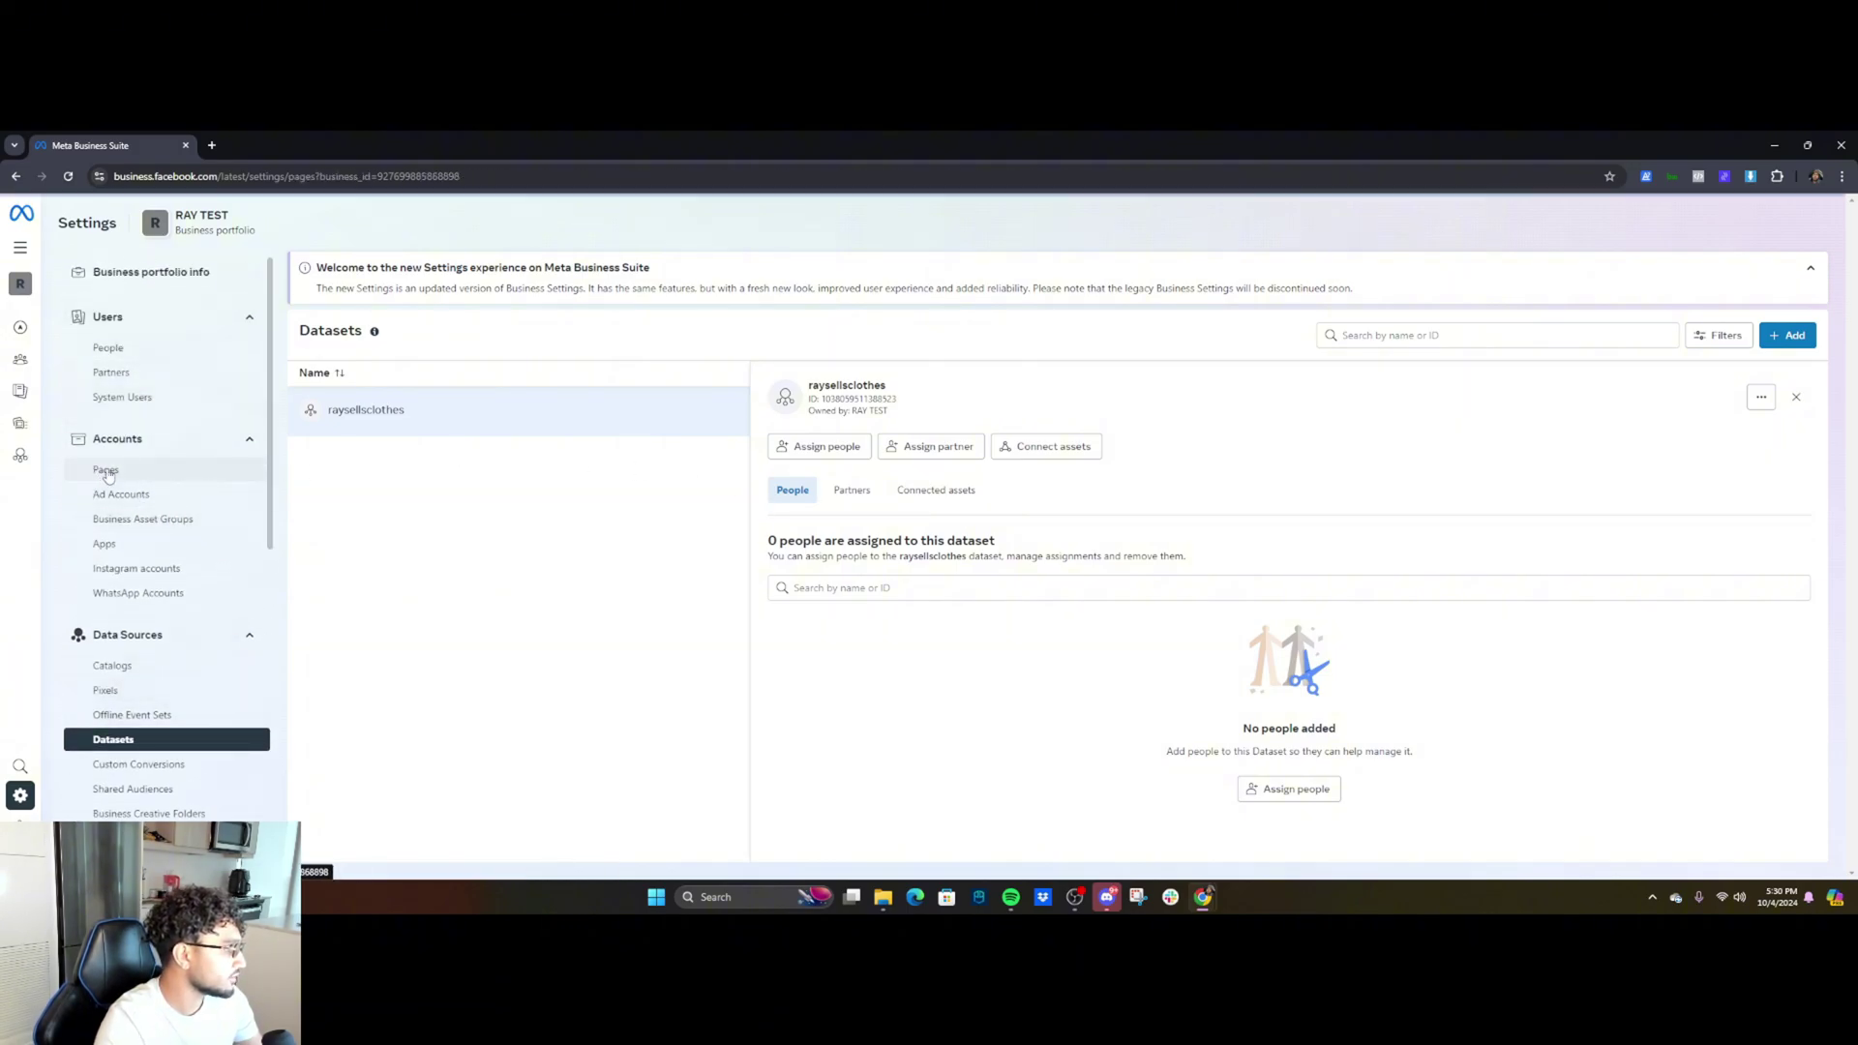
left_click(185, 495)
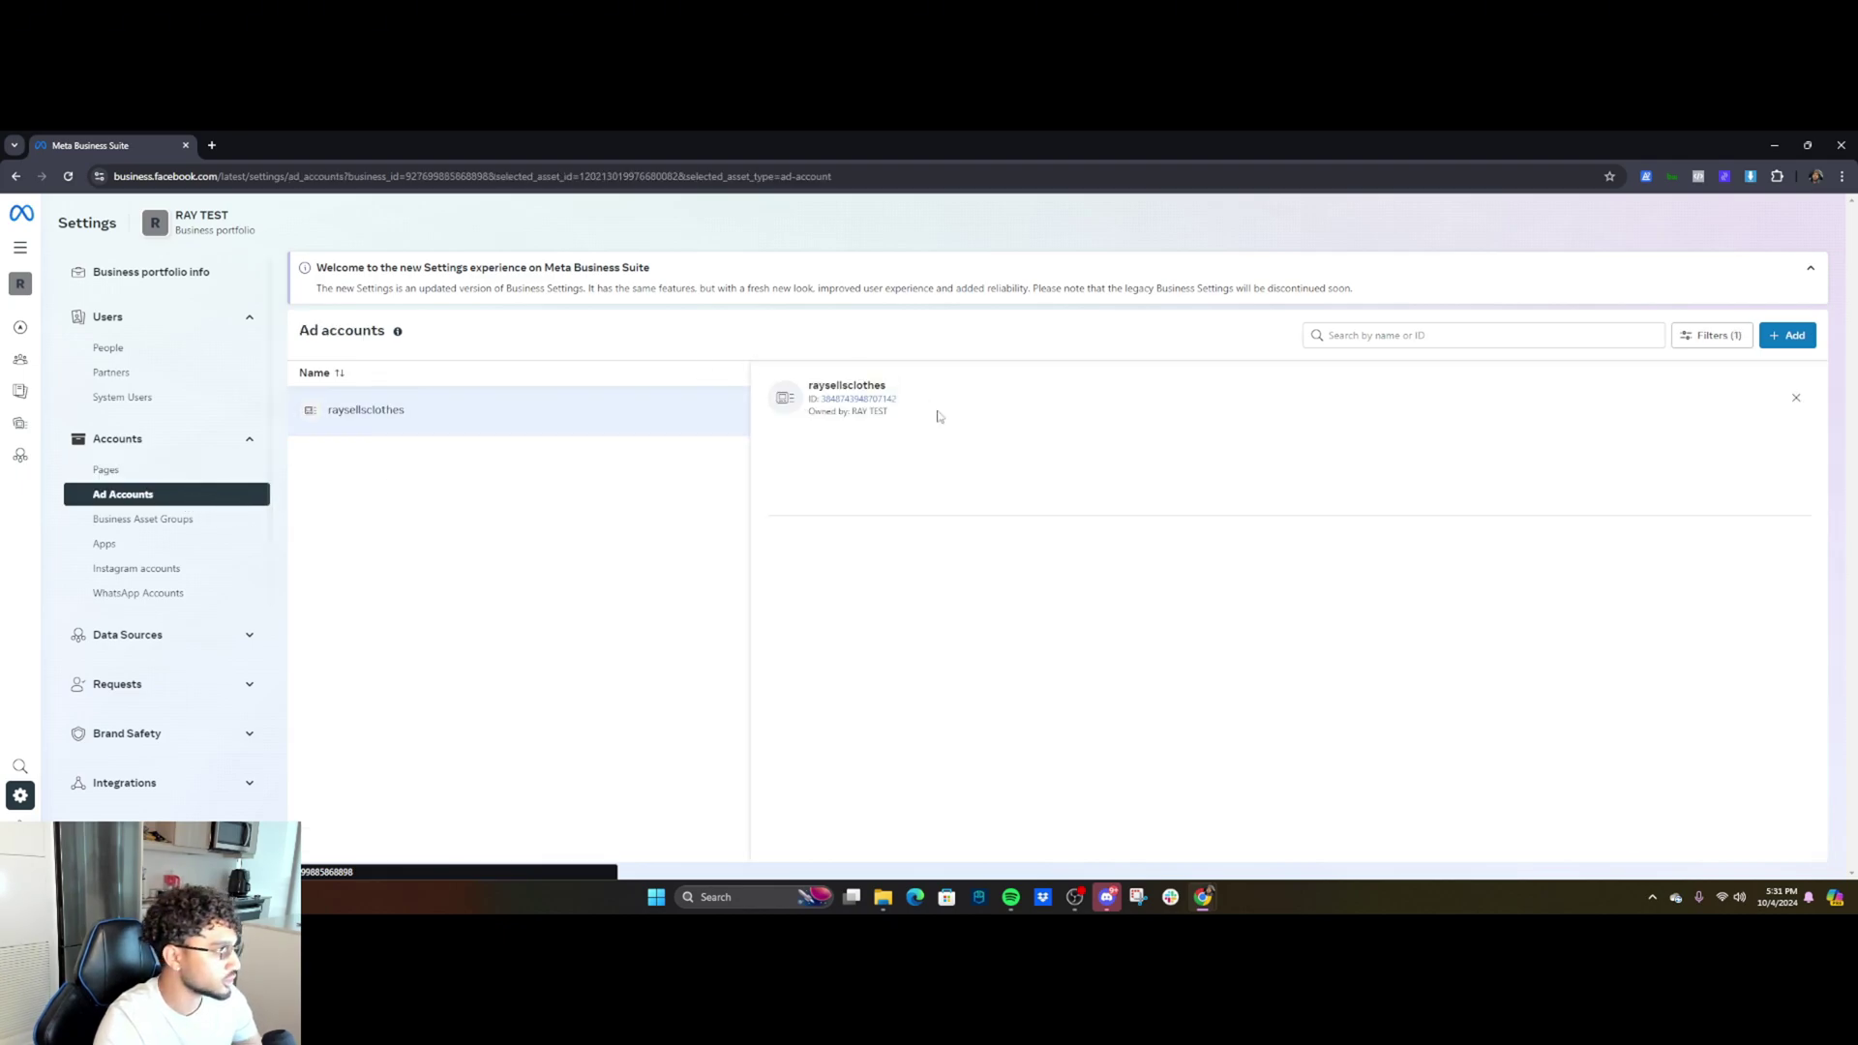
scroll(146, 513, "down", 2)
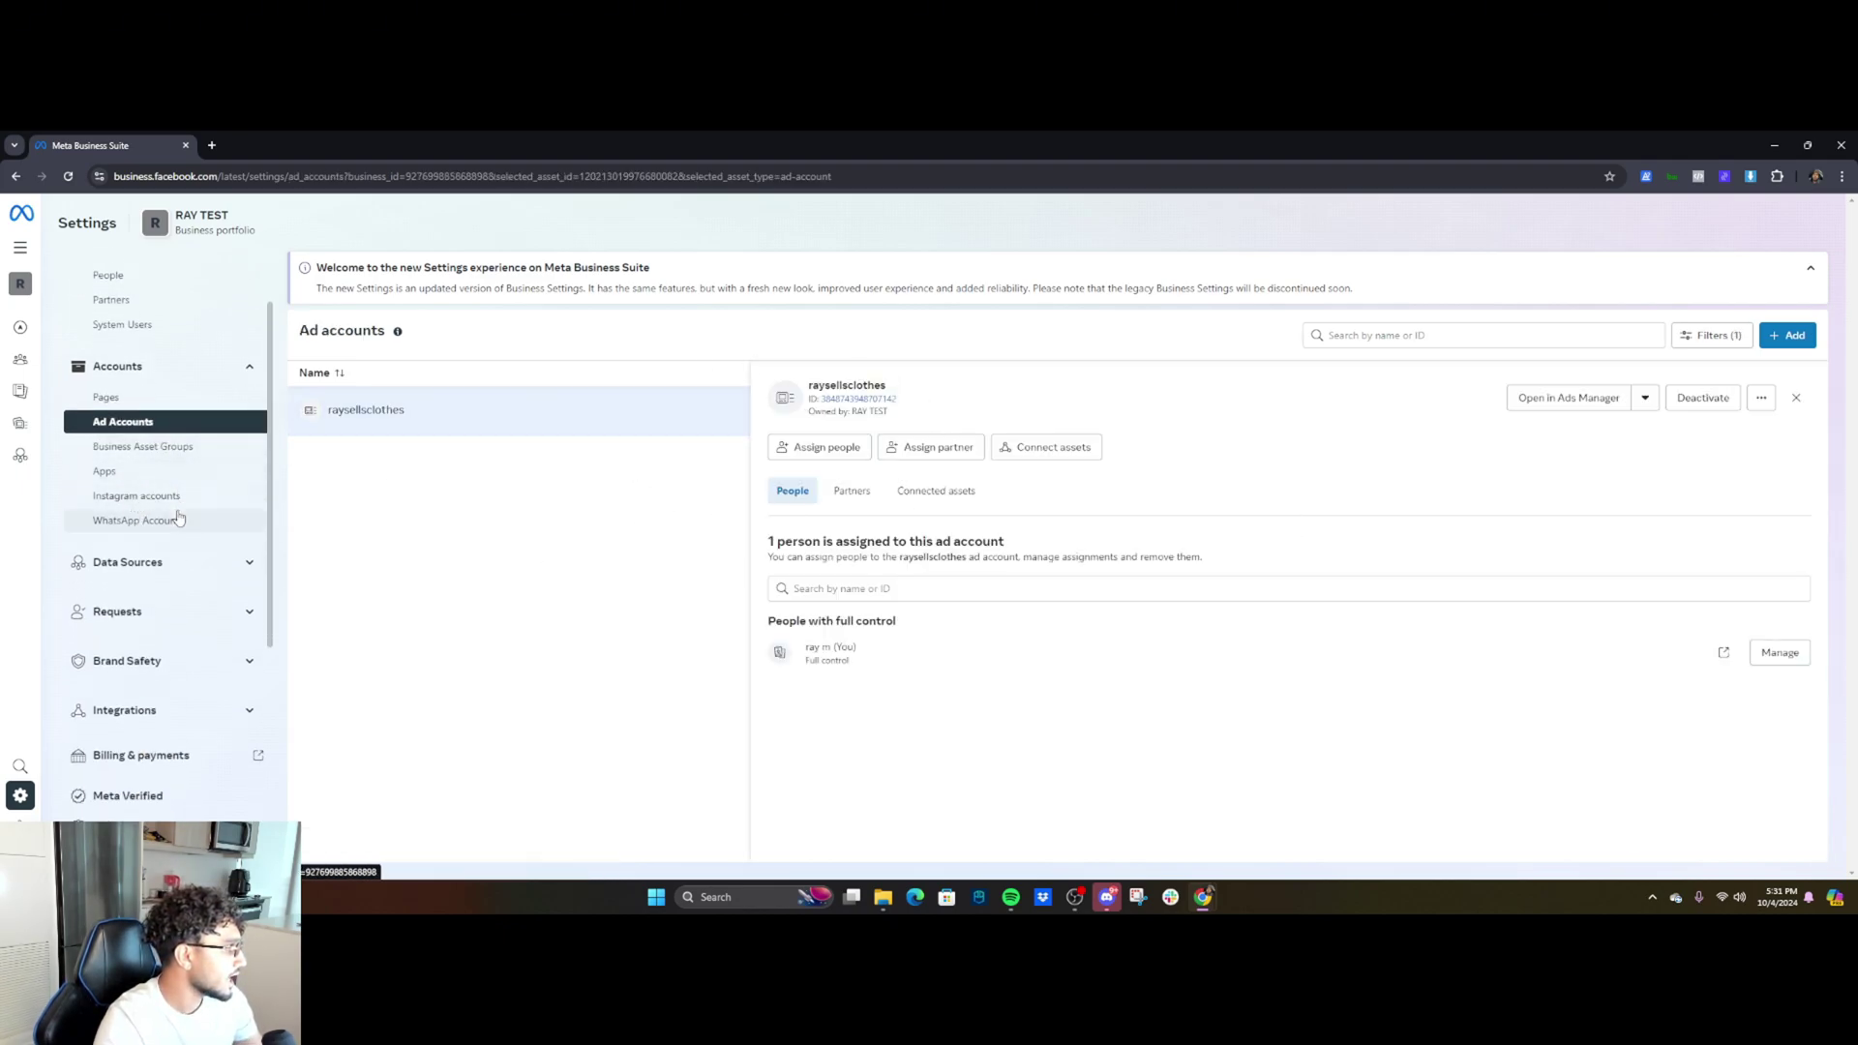
left_click(128, 497)
scroll(155, 513, "down", 3)
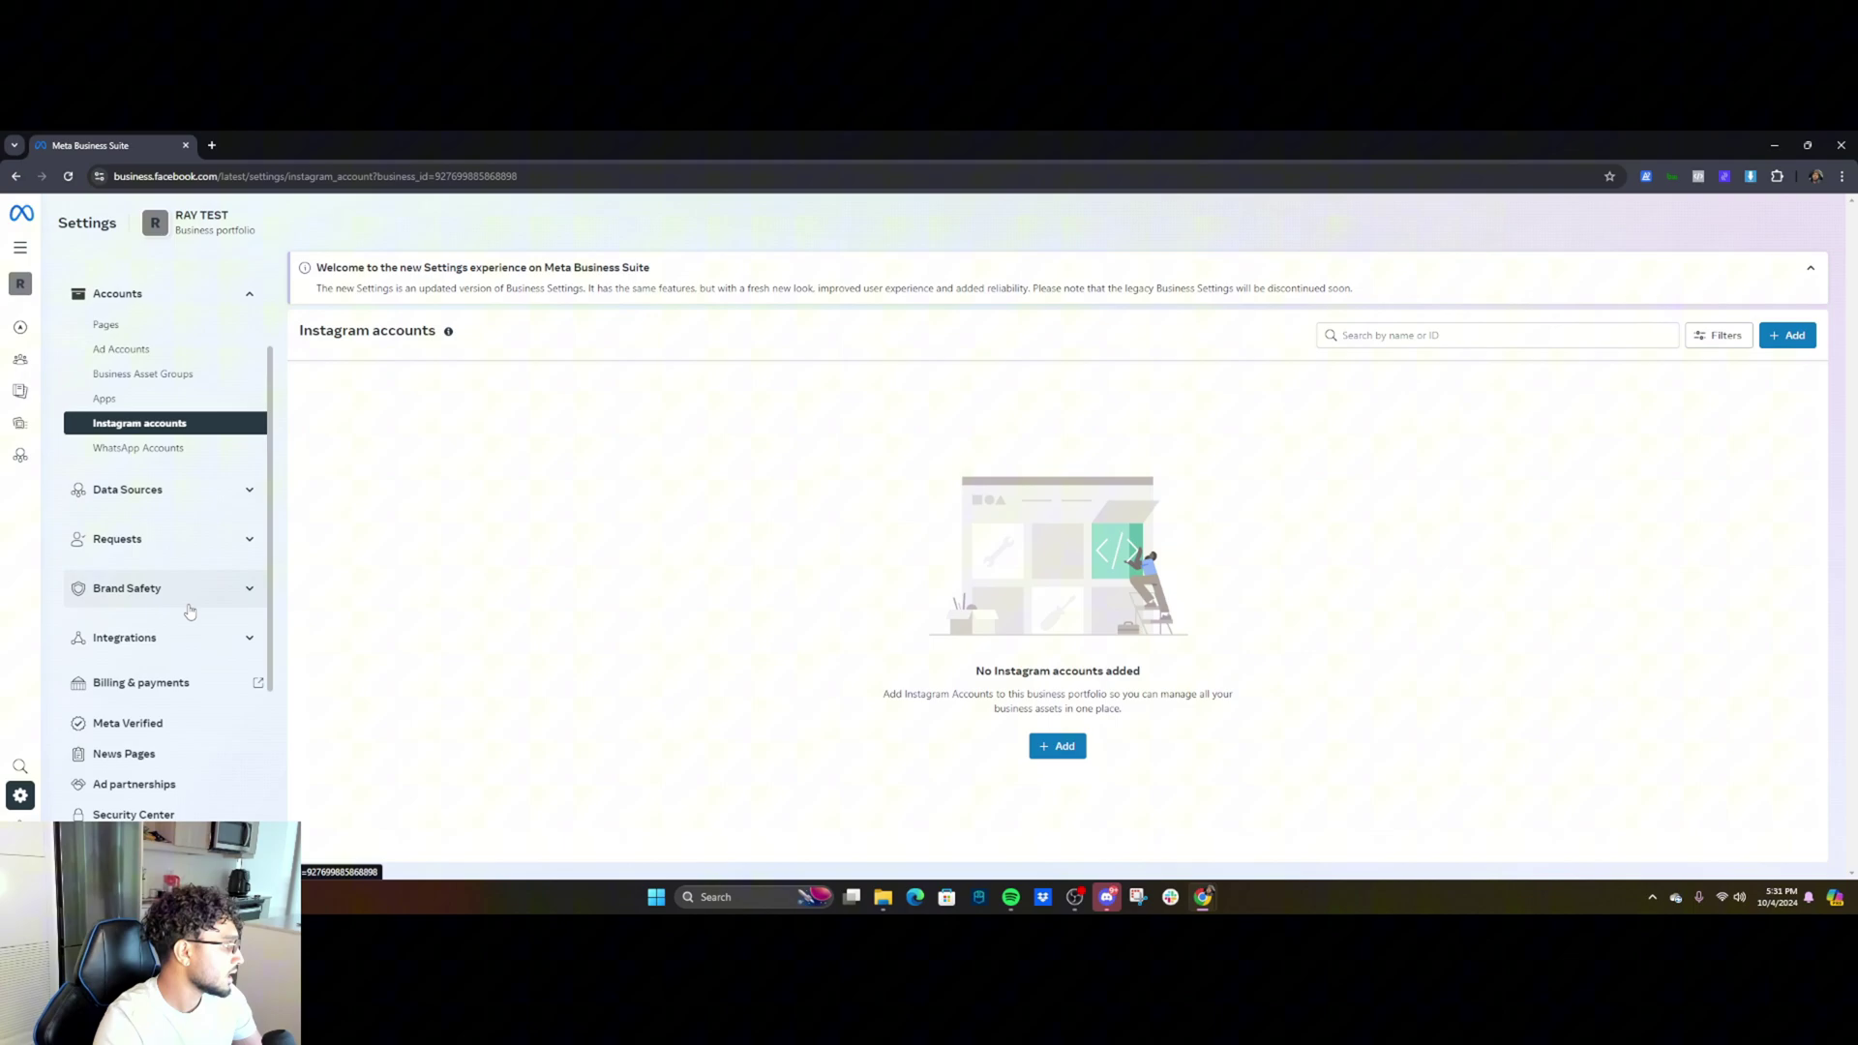
- Expand Integrations and Data Sources, check Datasets and Pixels, then return to Datasets
left_click(185, 569)
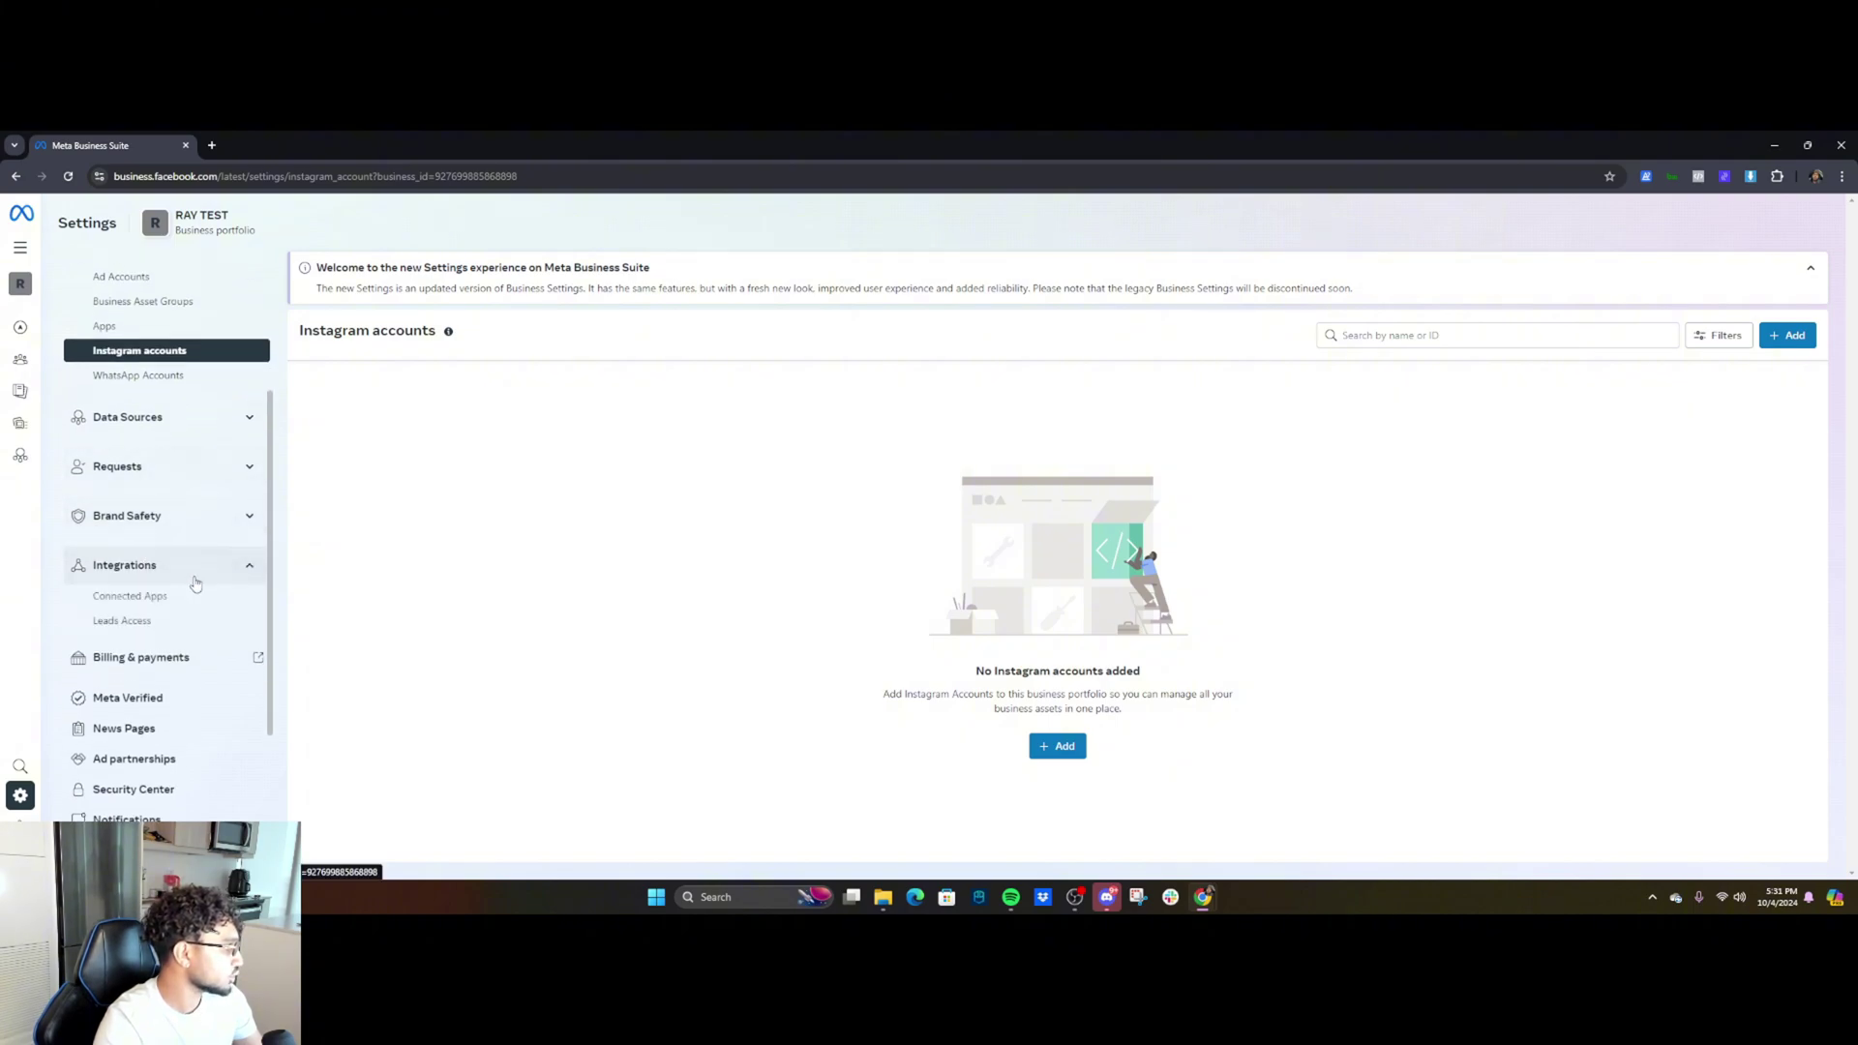
scroll(194, 489, "down", 2)
scroll(193, 488, "up", 2)
left_click(186, 423)
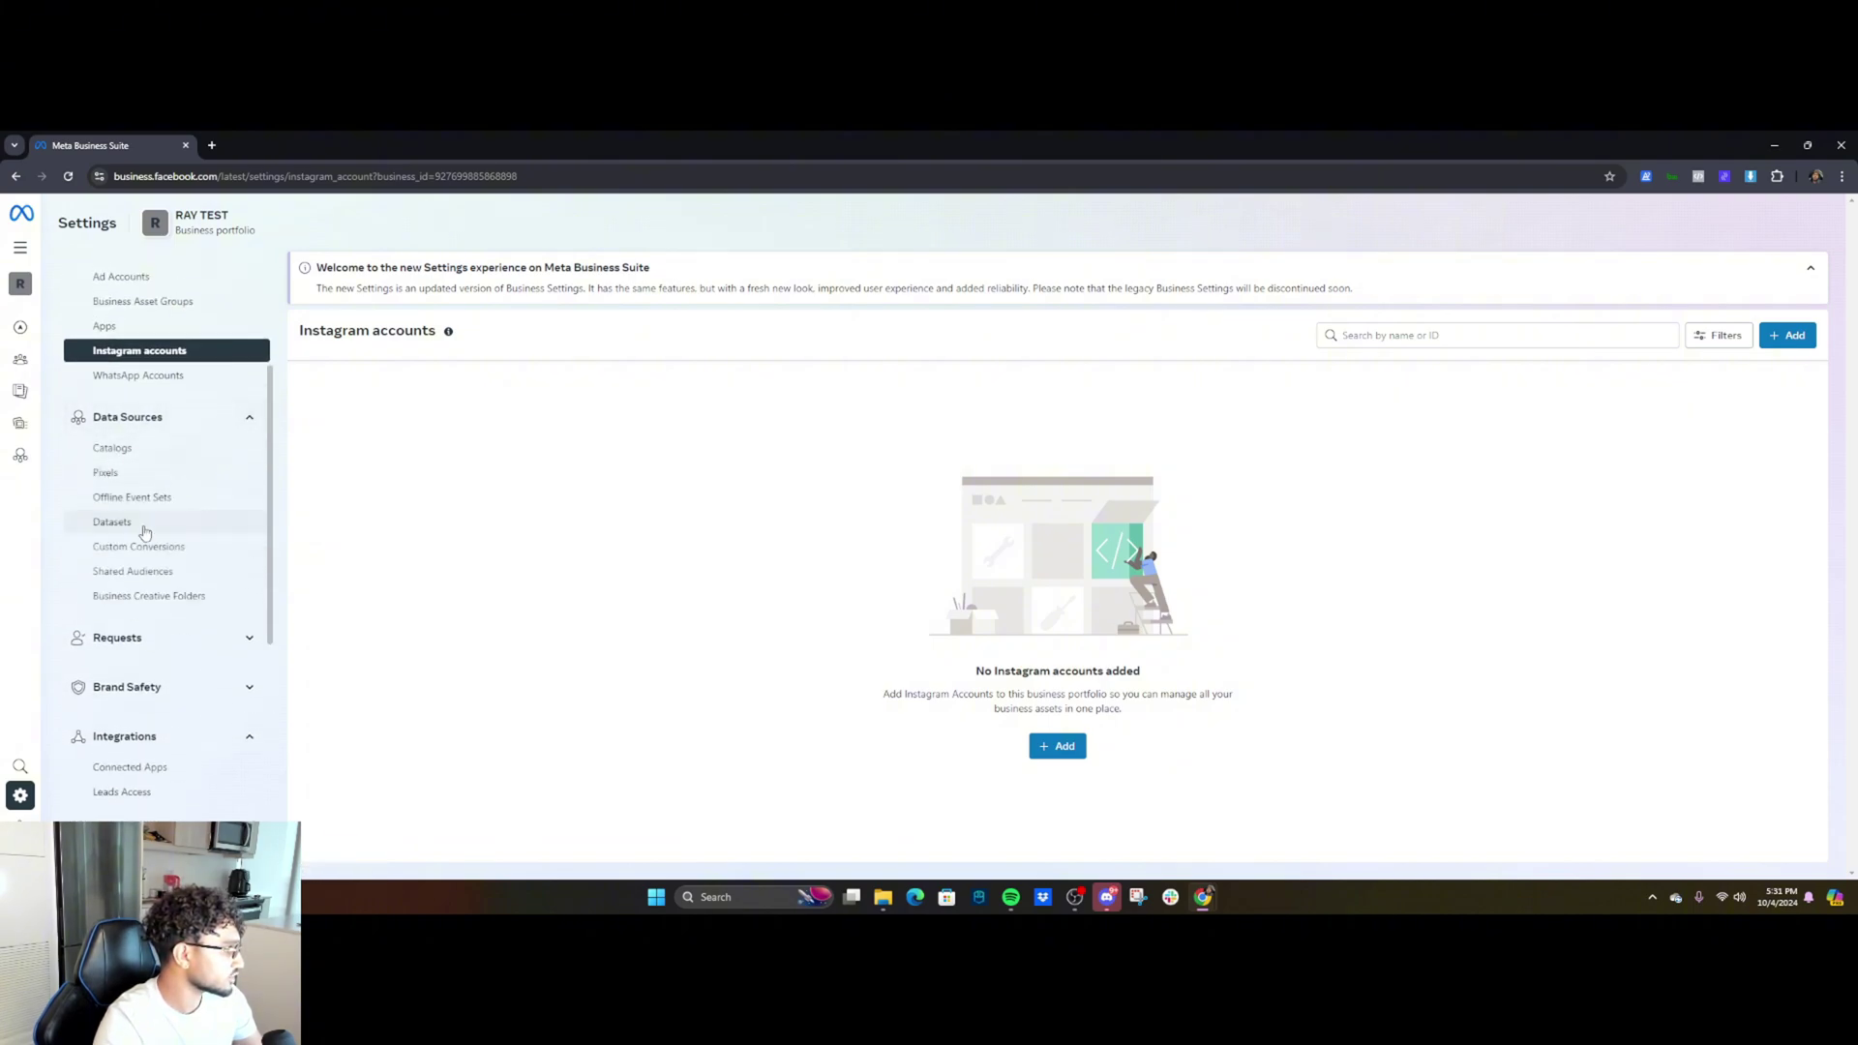
left_click(112, 522)
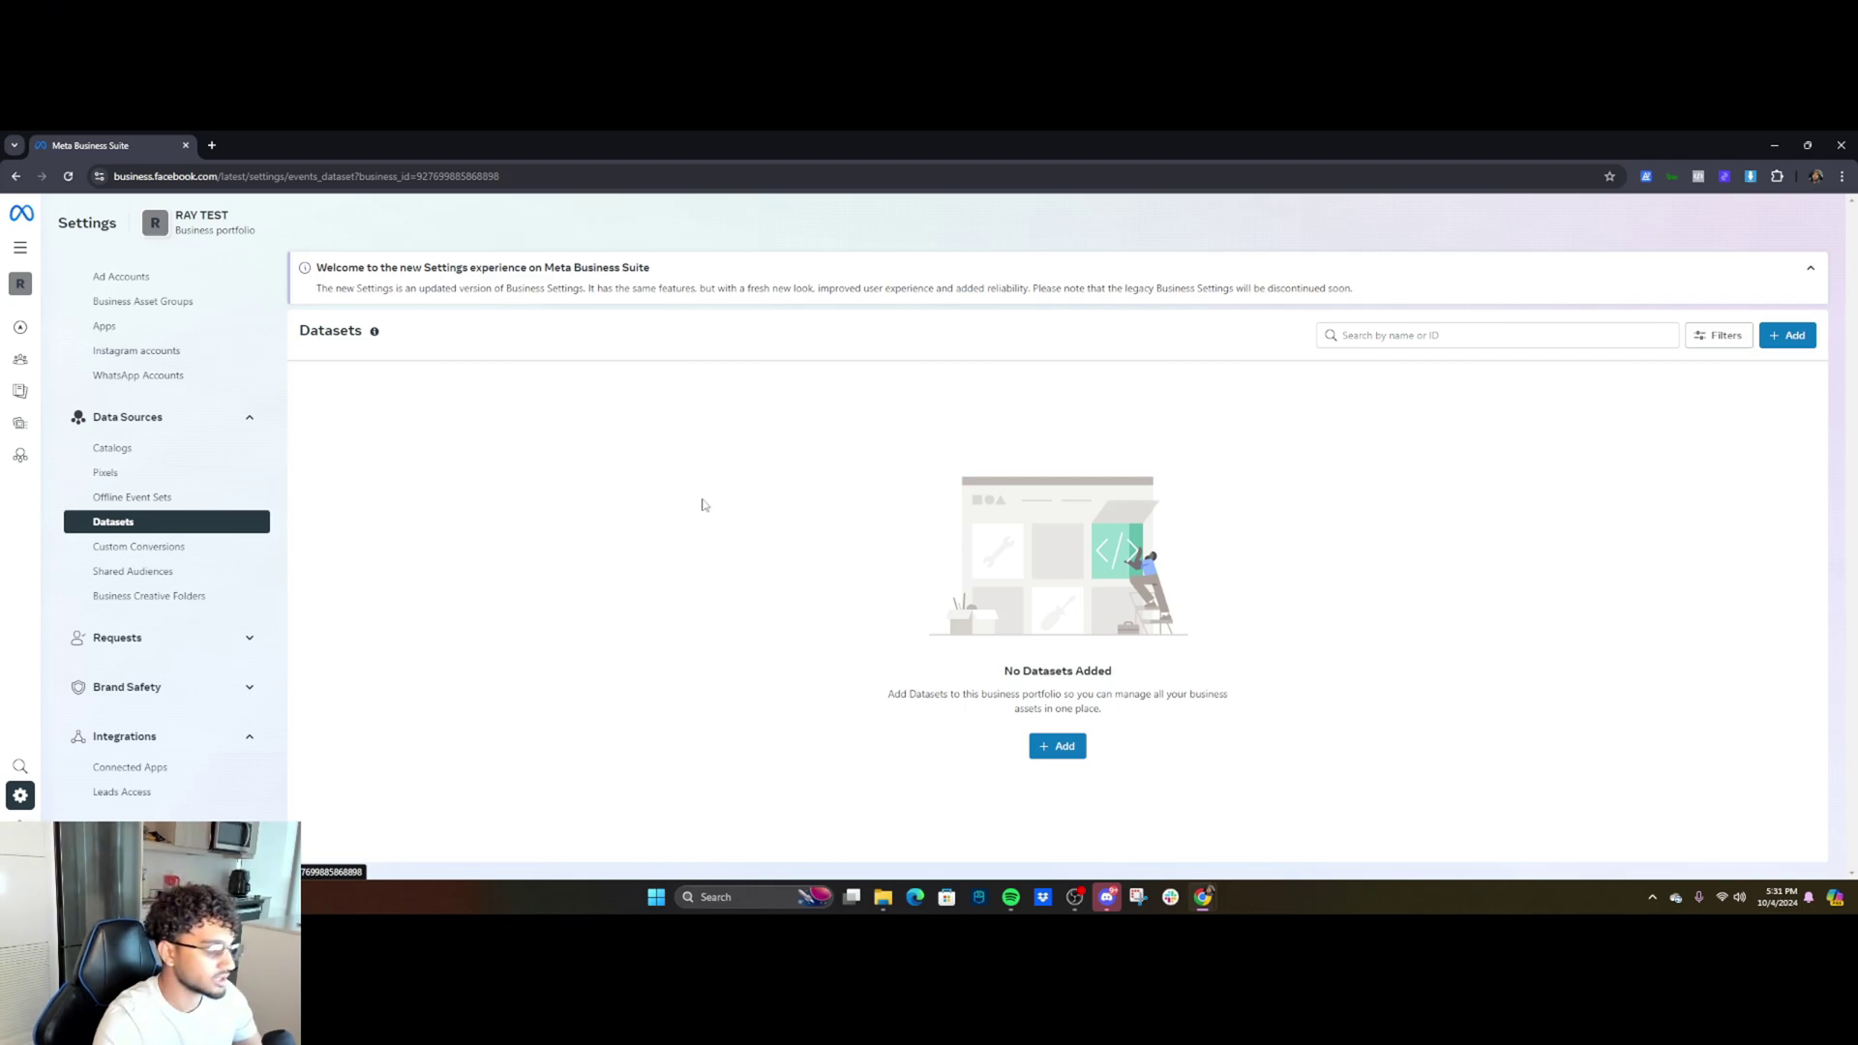
scroll(229, 535, "up", 2)
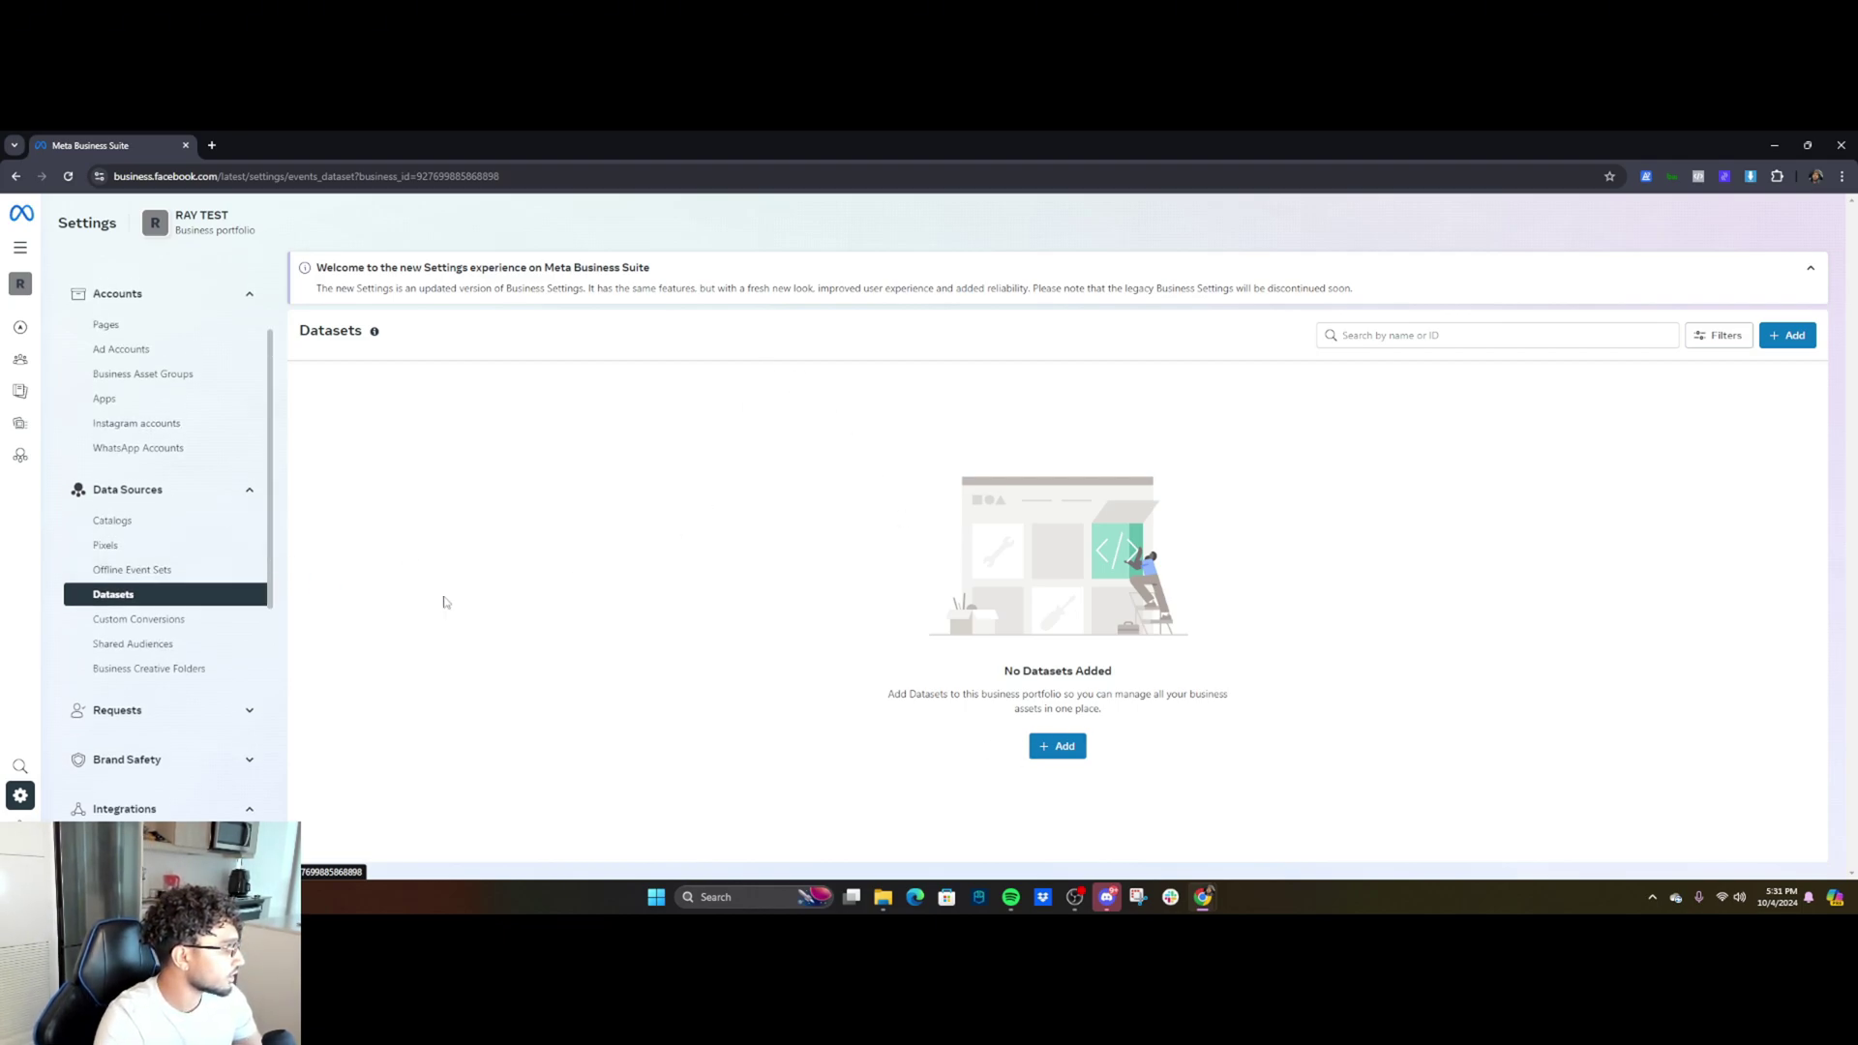
left_click(159, 548)
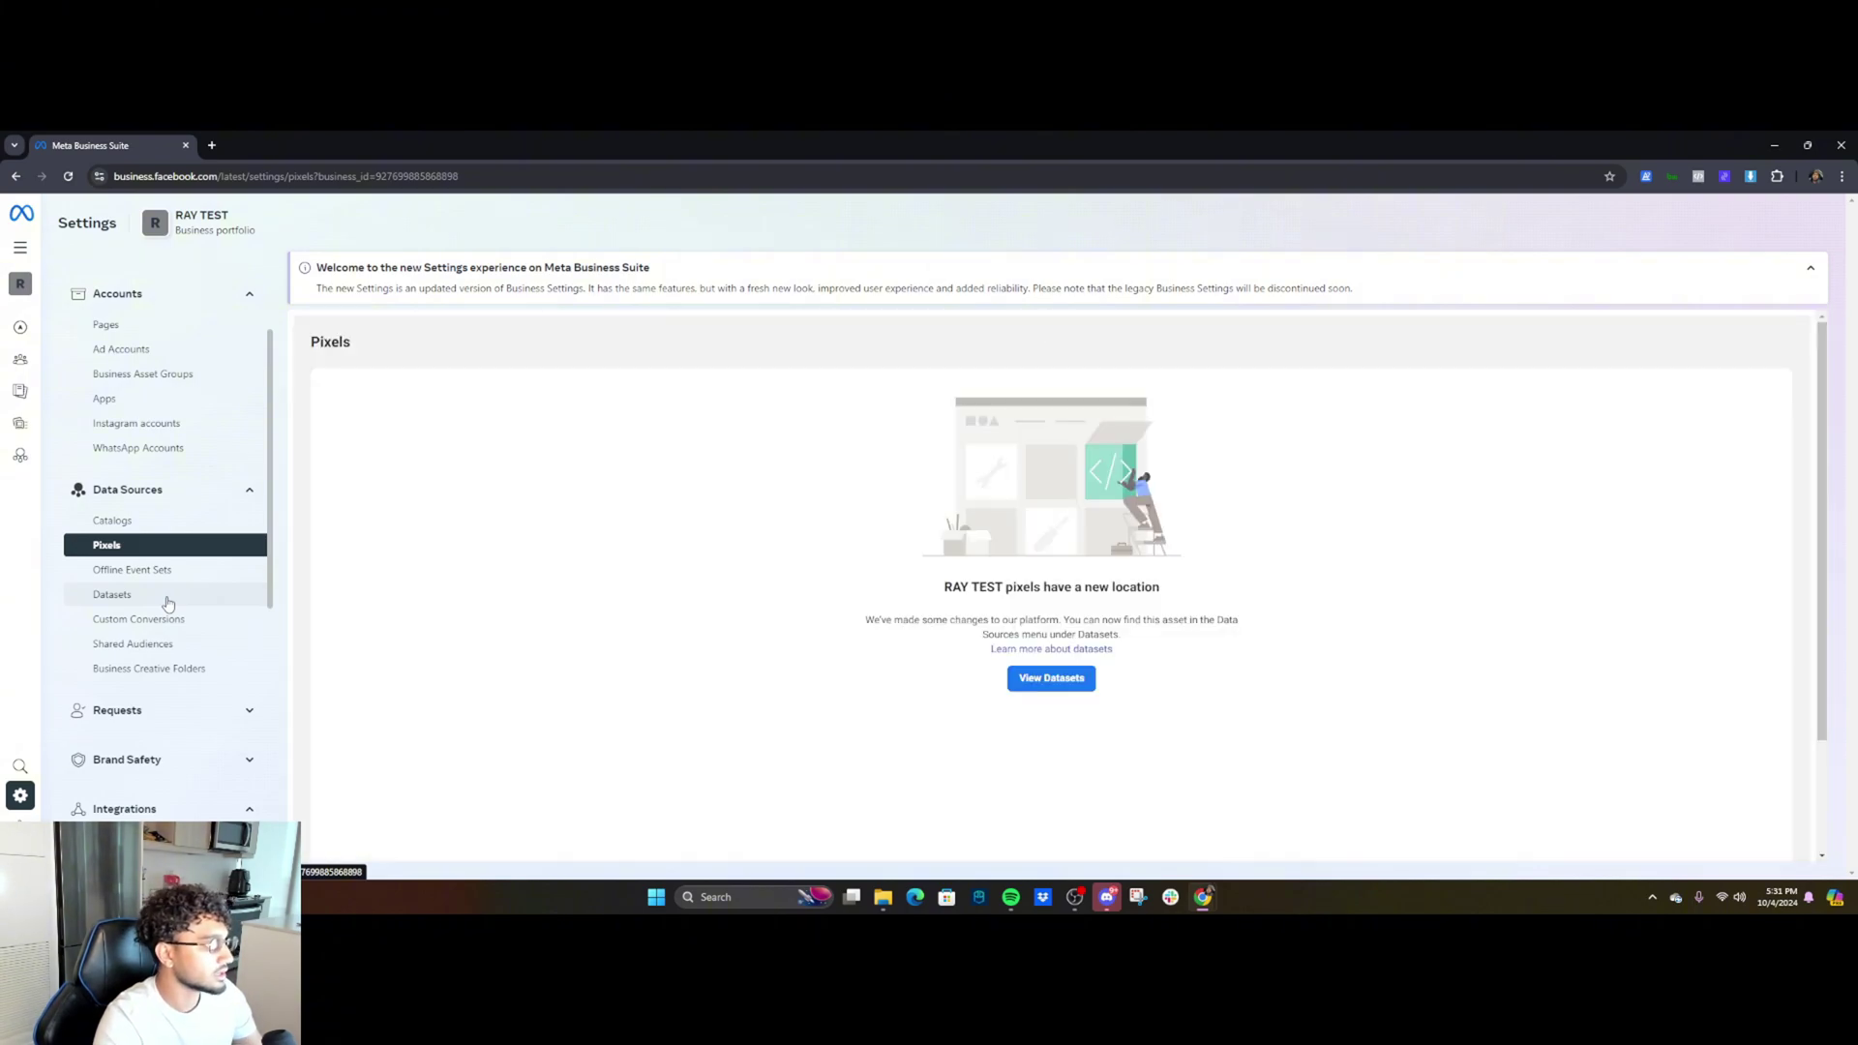
left_click(167, 597)
- Connect the raysellsclothes dataset and assign yourself full control to manage it
left_click(1055, 746)
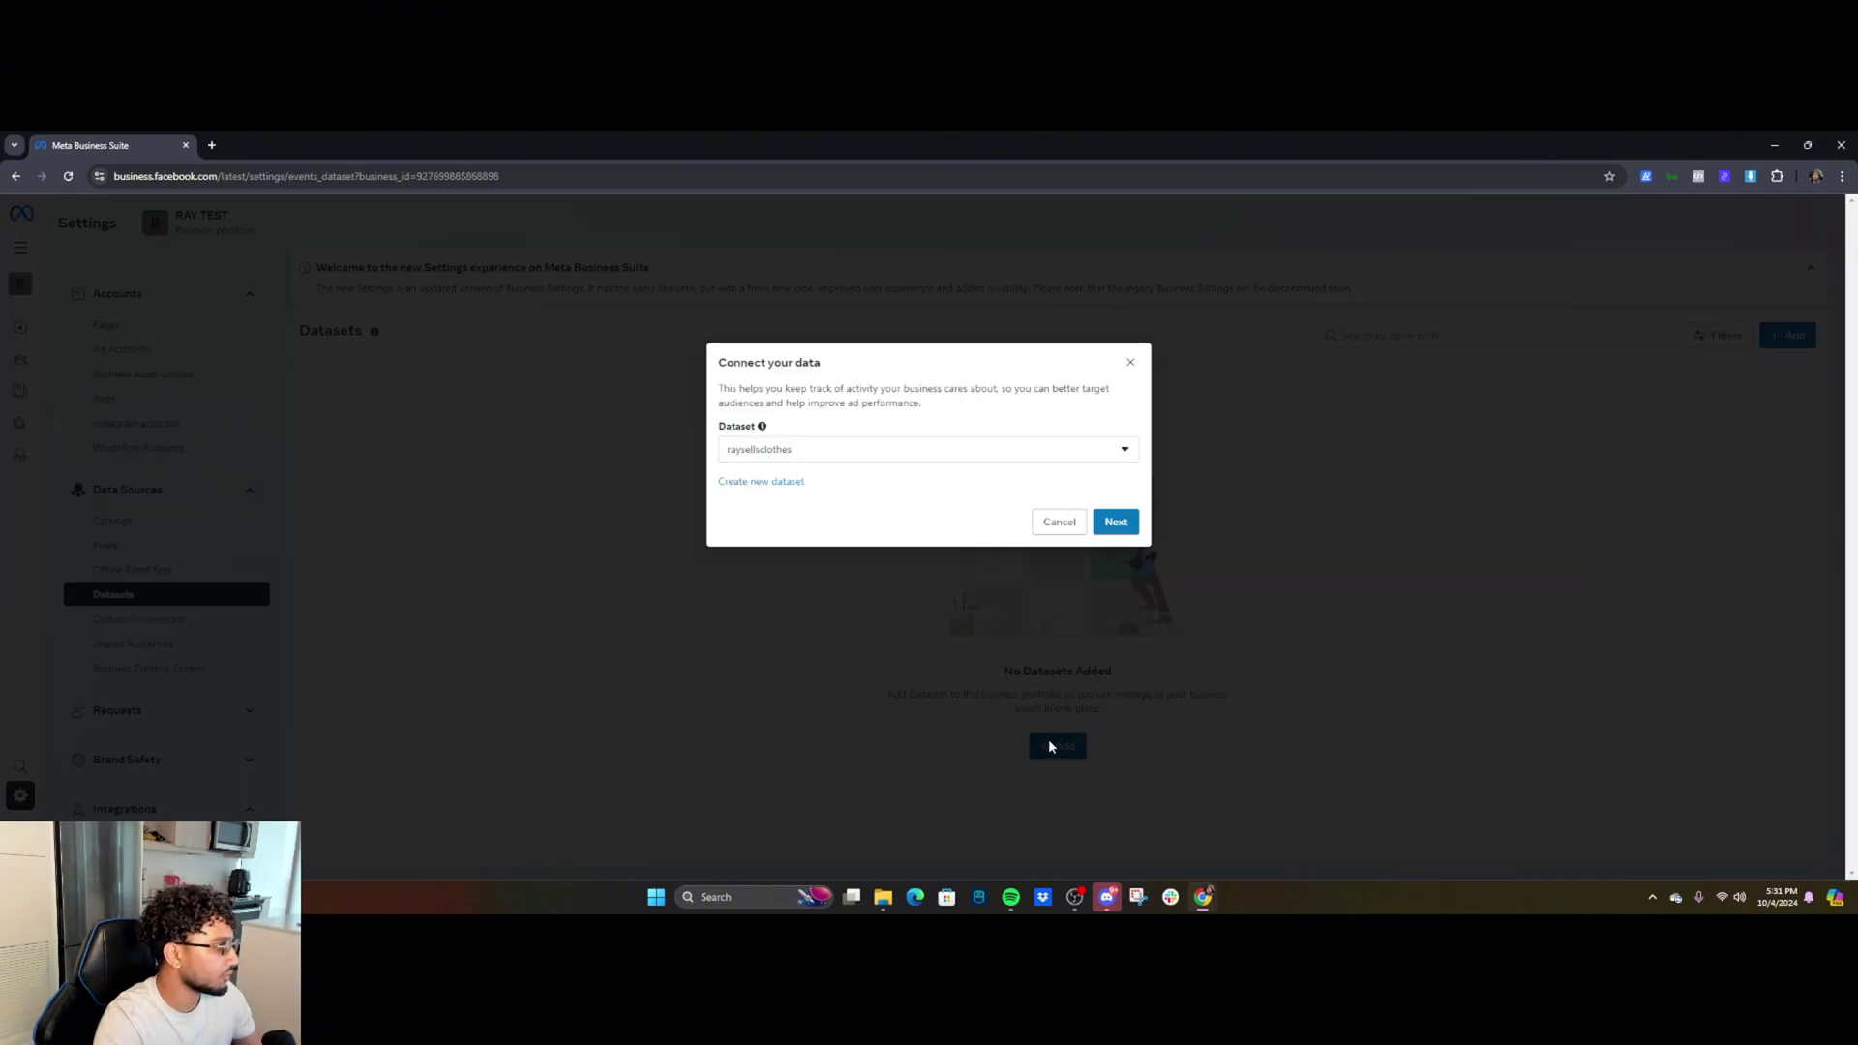
left_click(1115, 522)
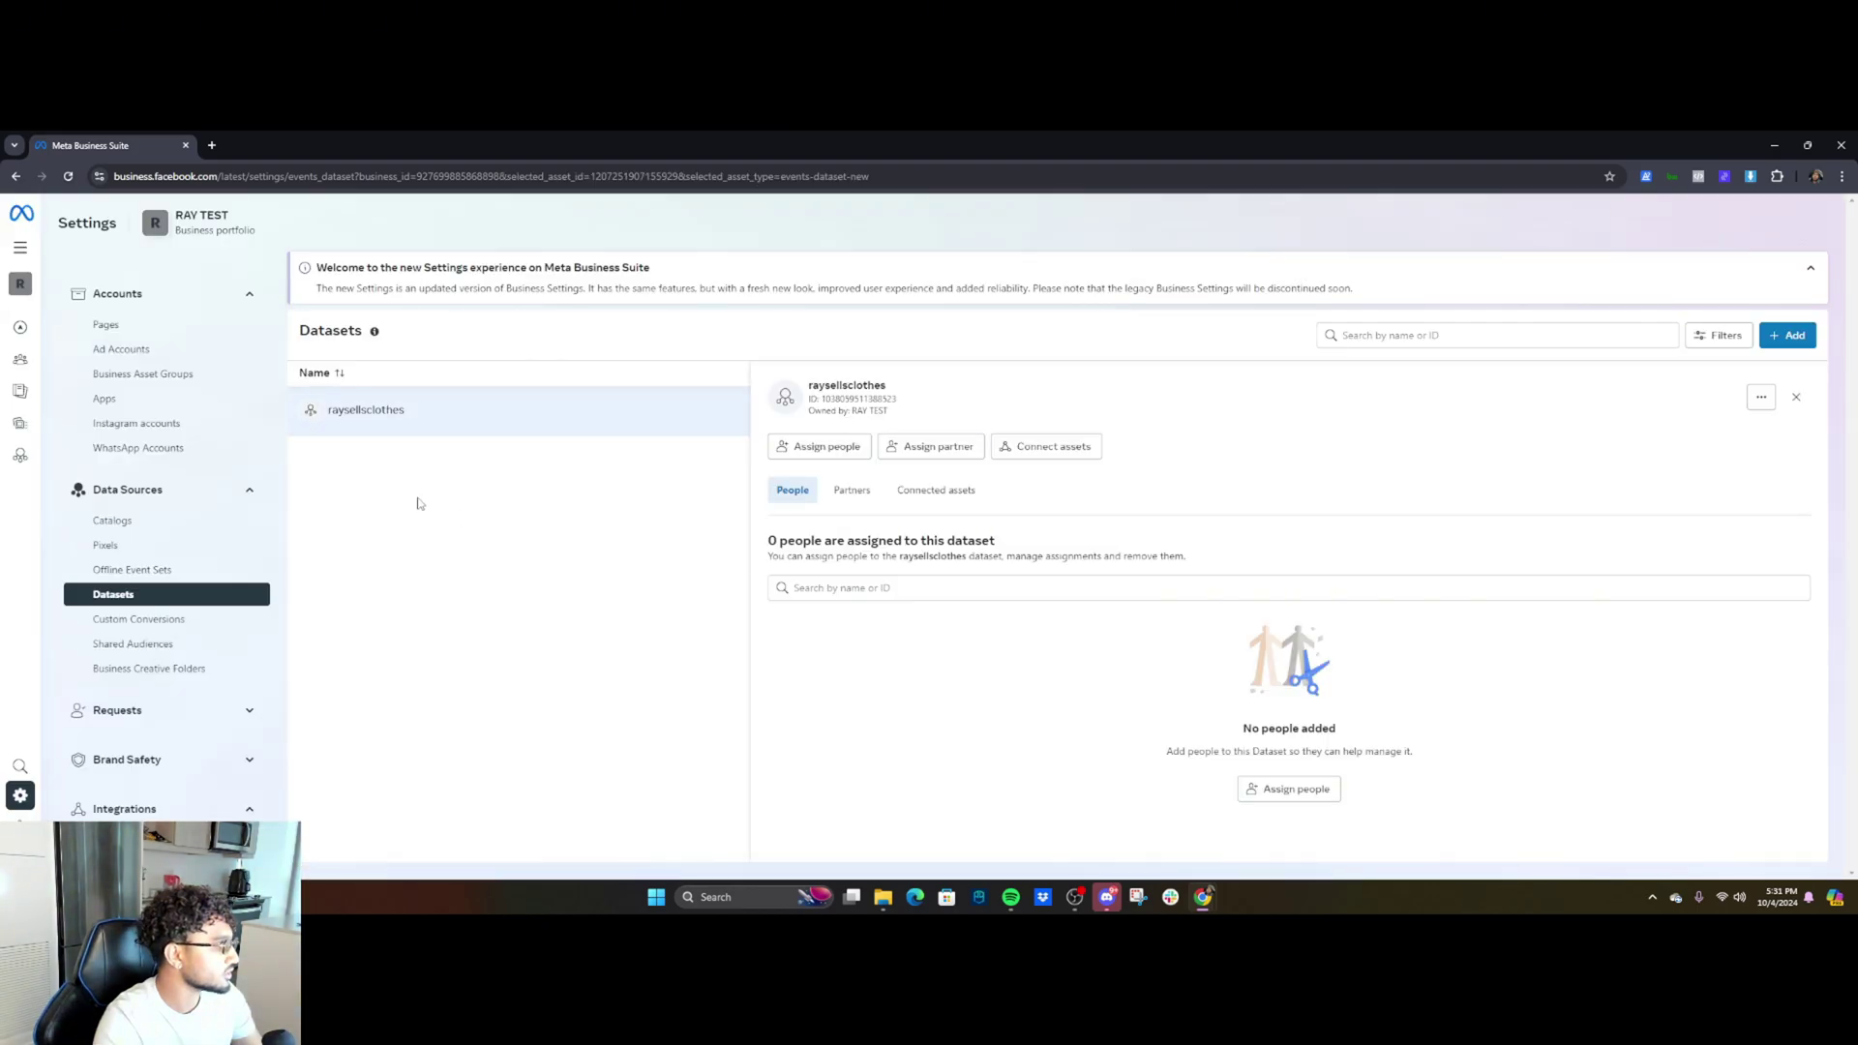
left_click(823, 446)
left_click(774, 441)
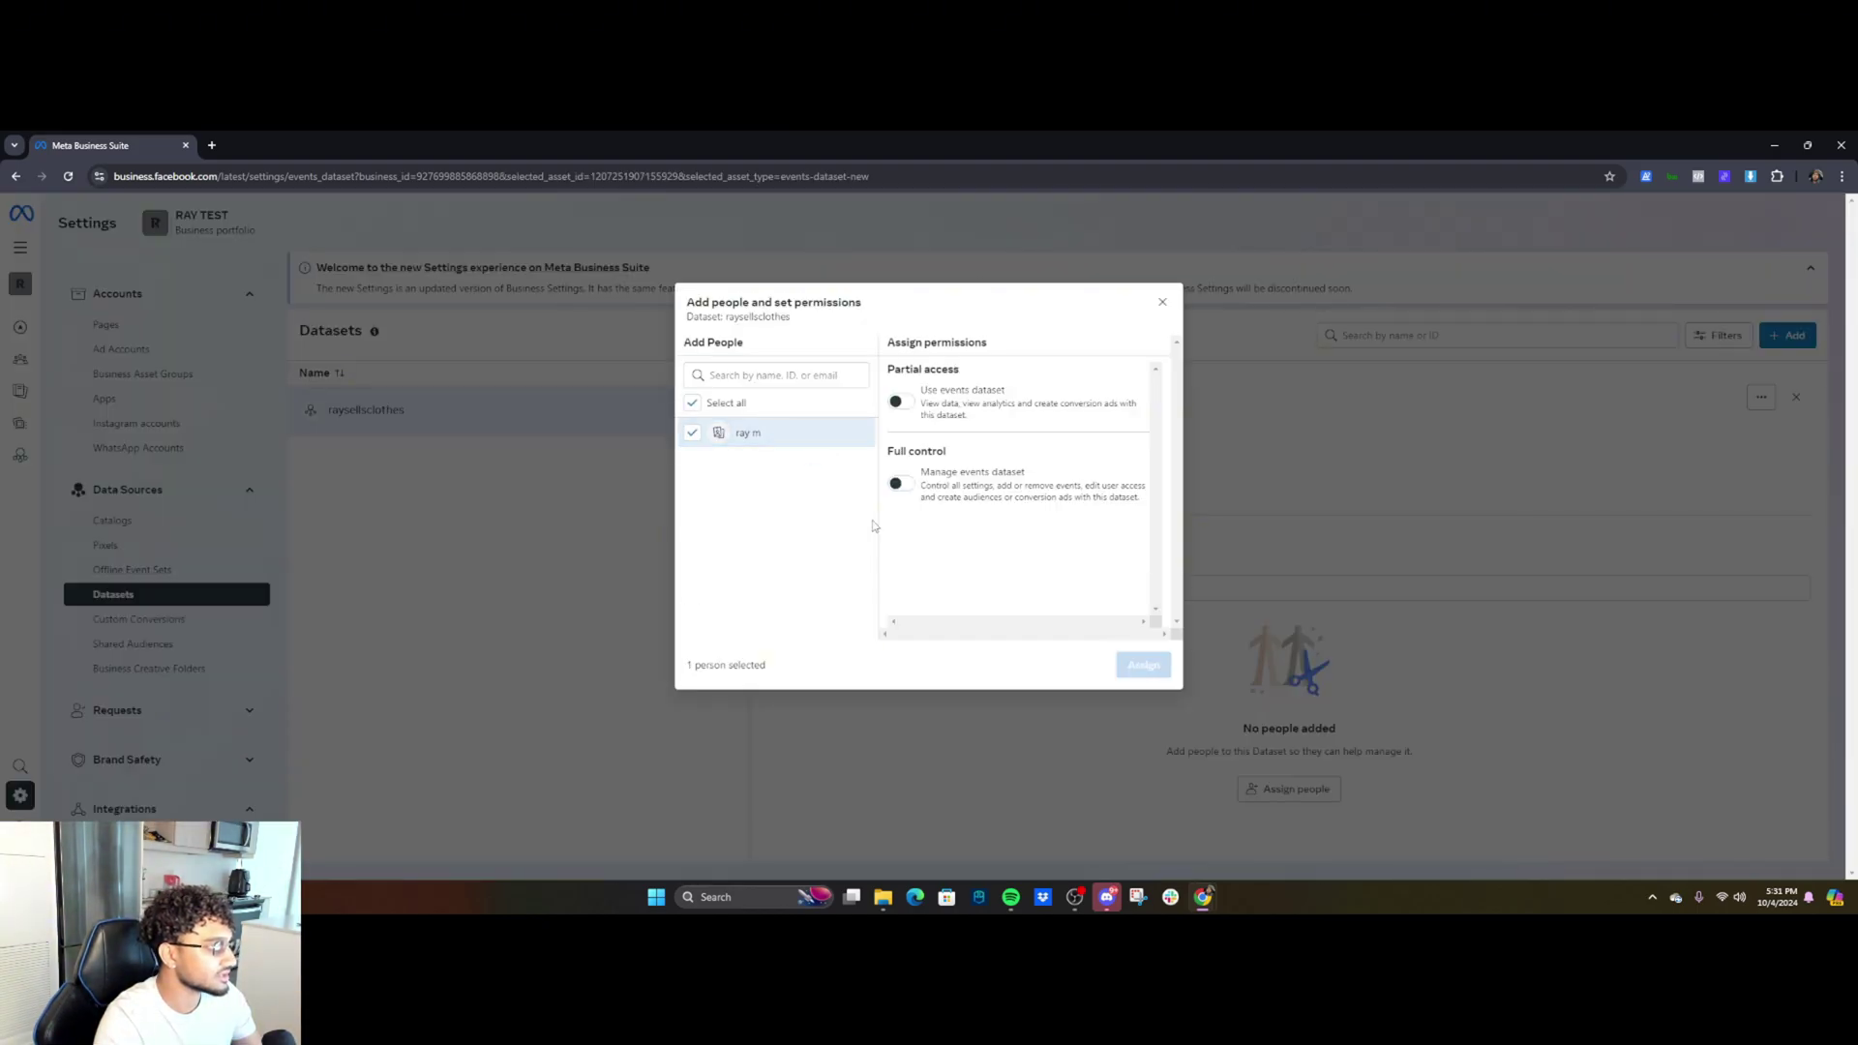
left_click(896, 486)
left_click(1142, 662)
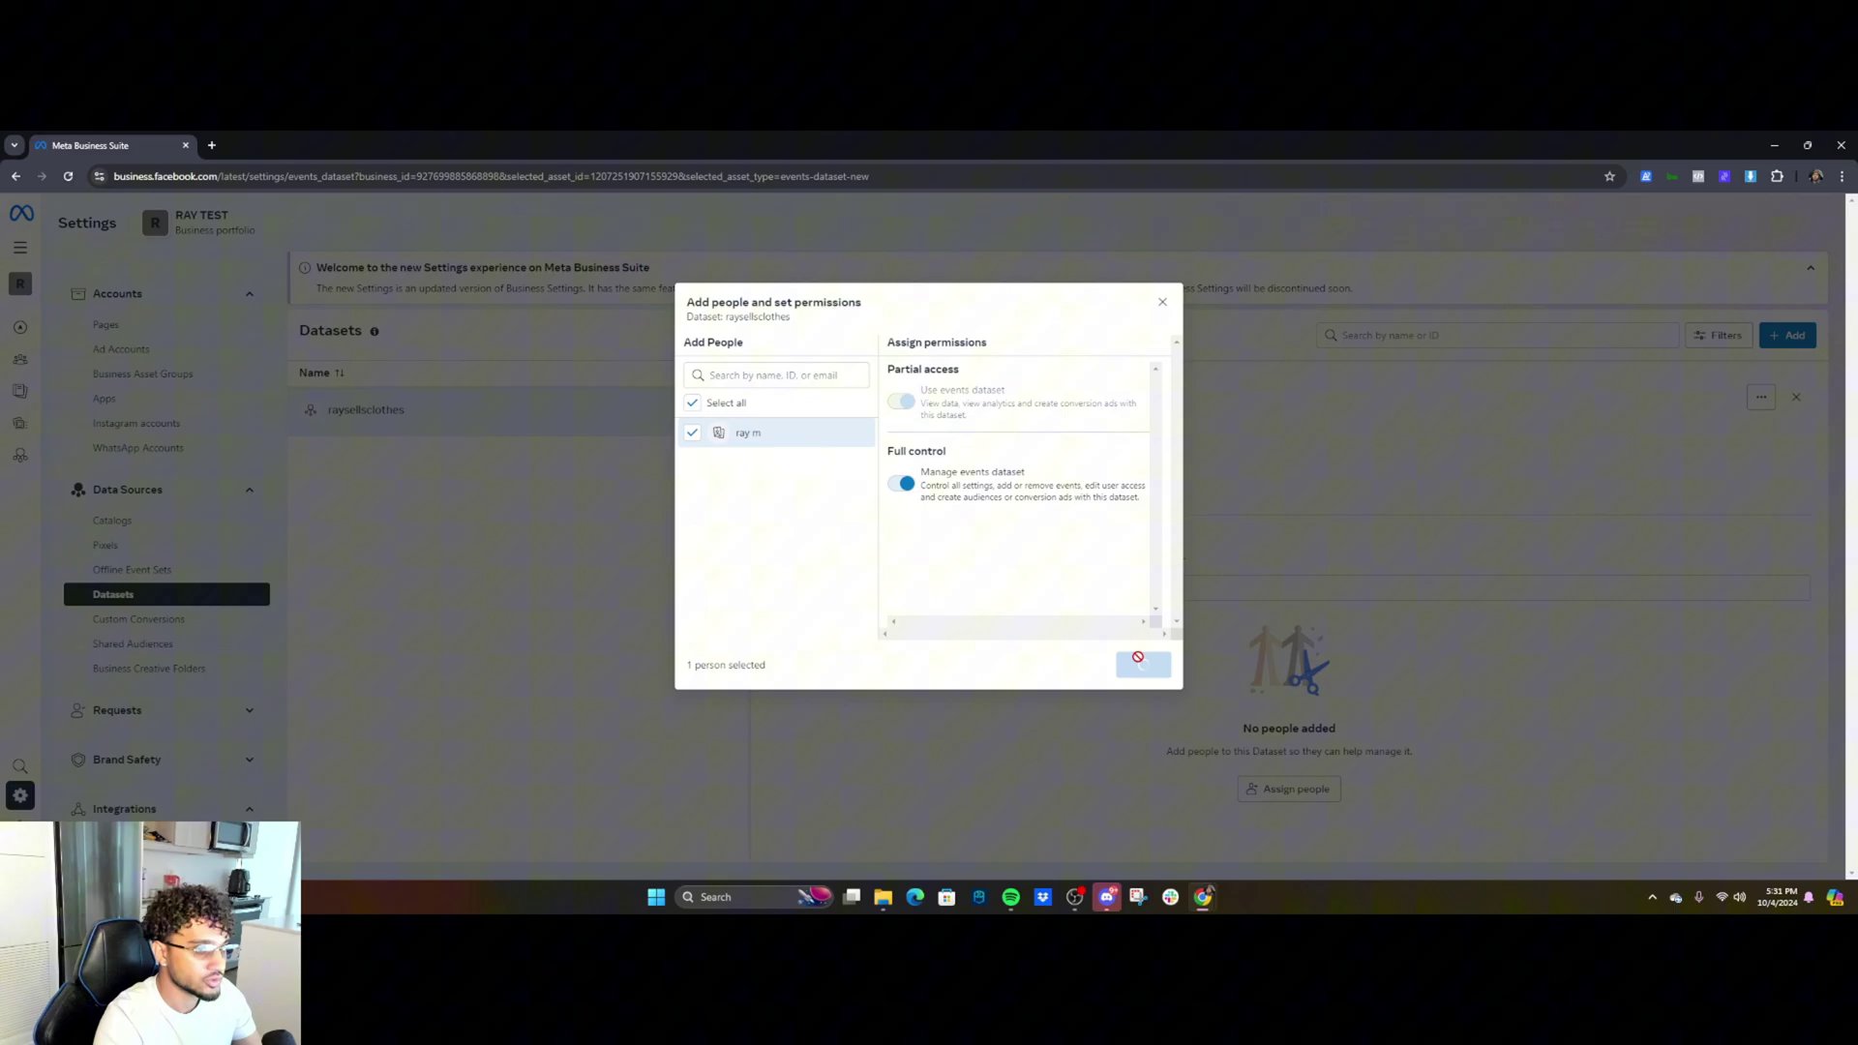
left_click(1108, 602)
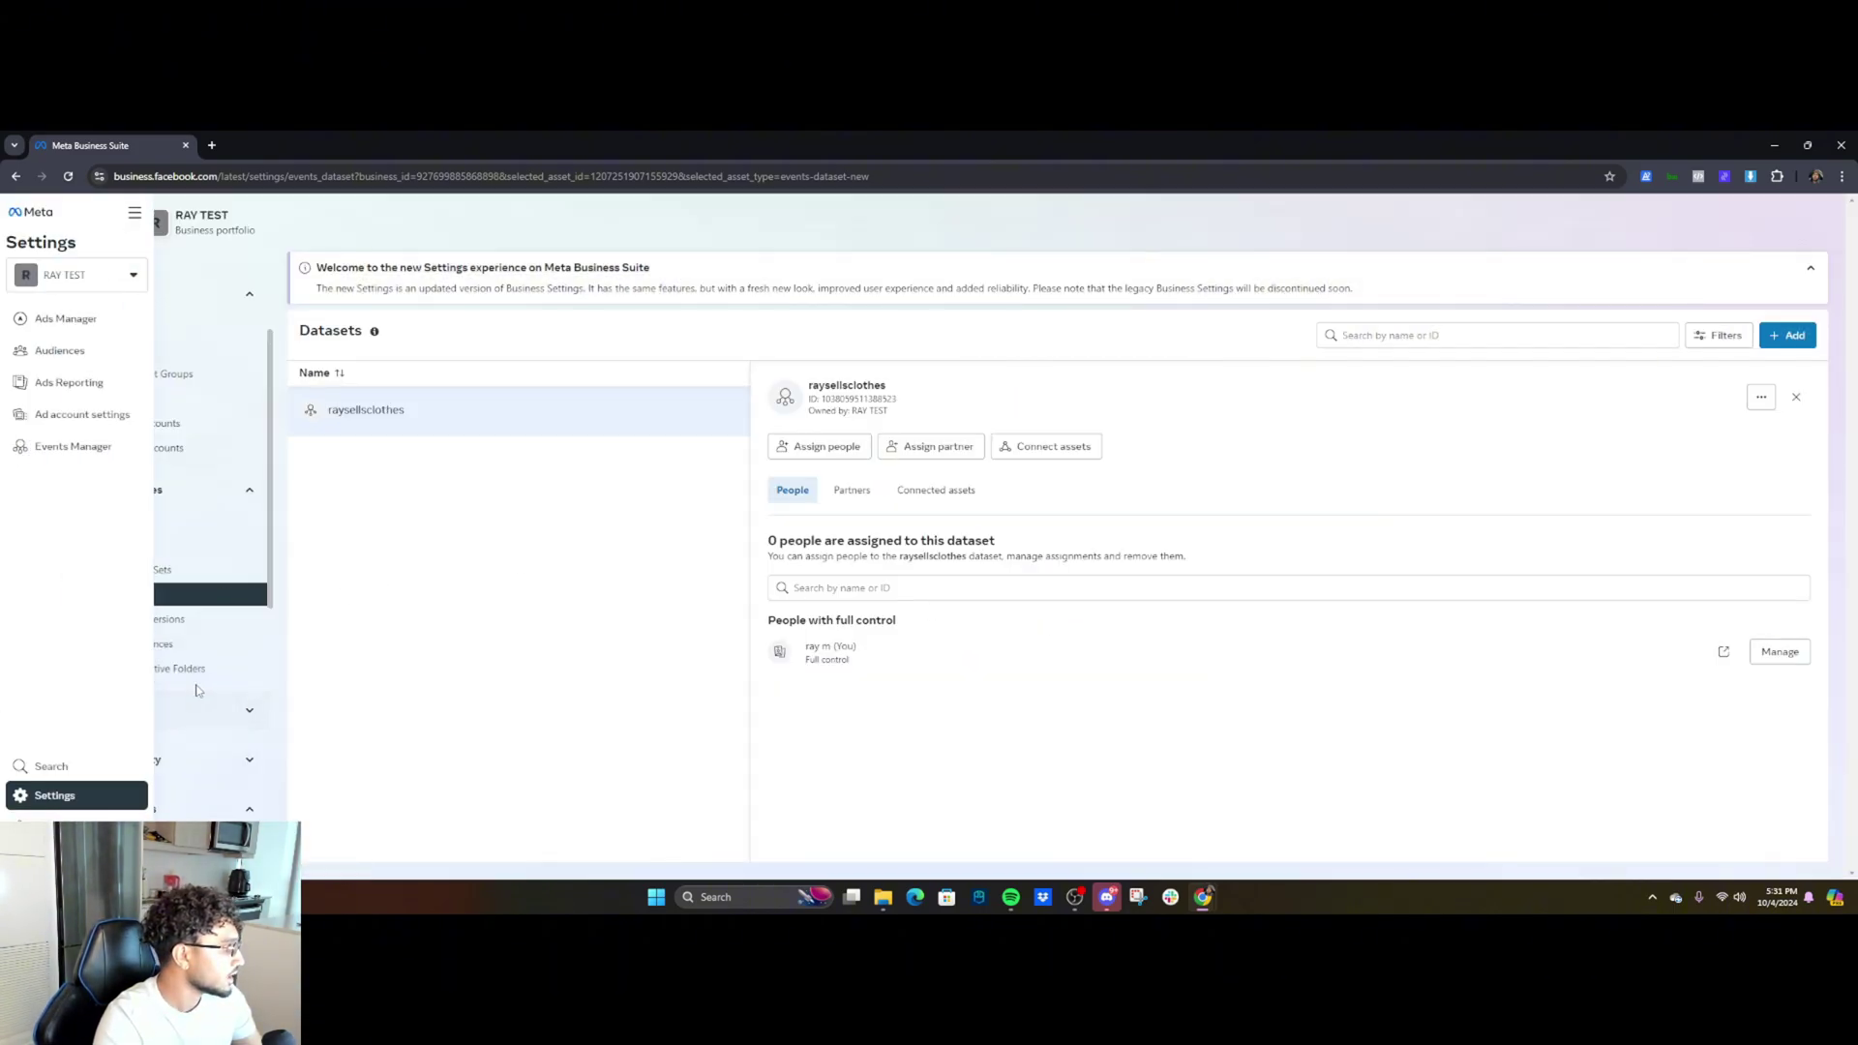
- Open Billing & payments in a new tab, then return to the business settings
scroll(192, 655, "down", 1)
scroll(192, 655, "down", 3)
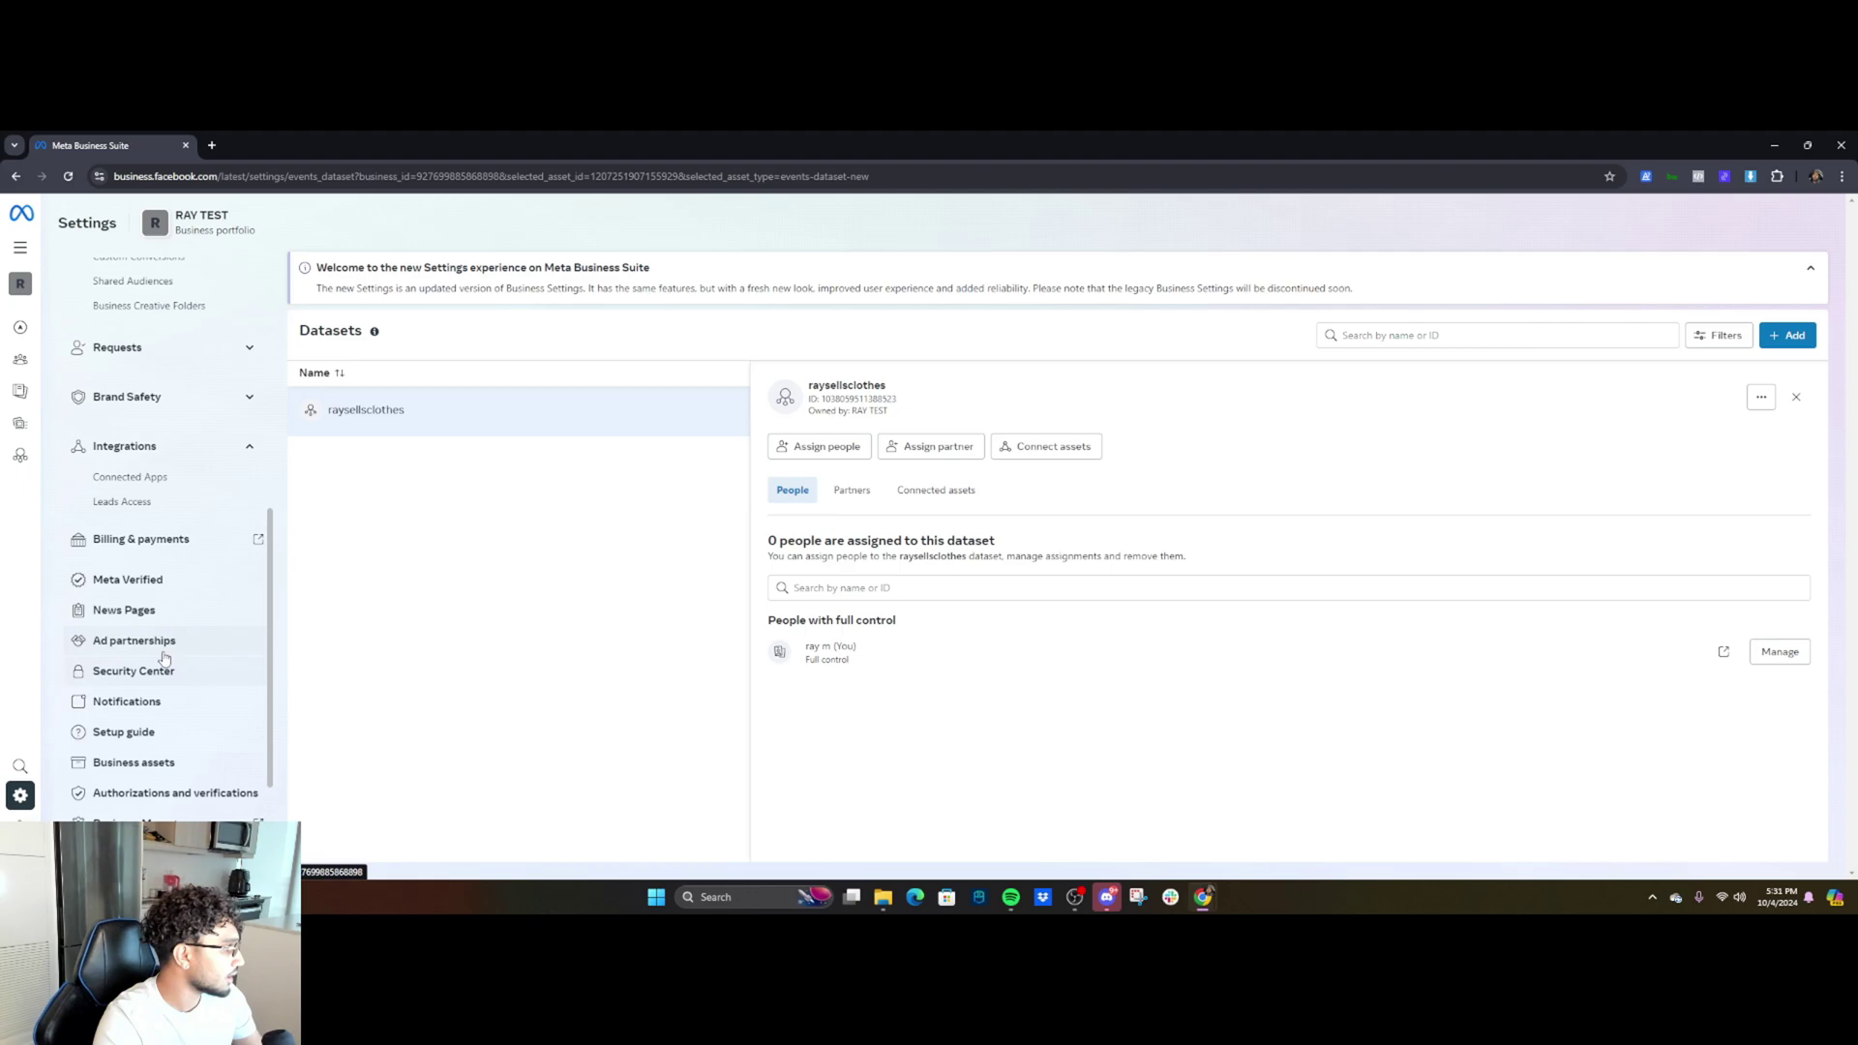
left_click(150, 543)
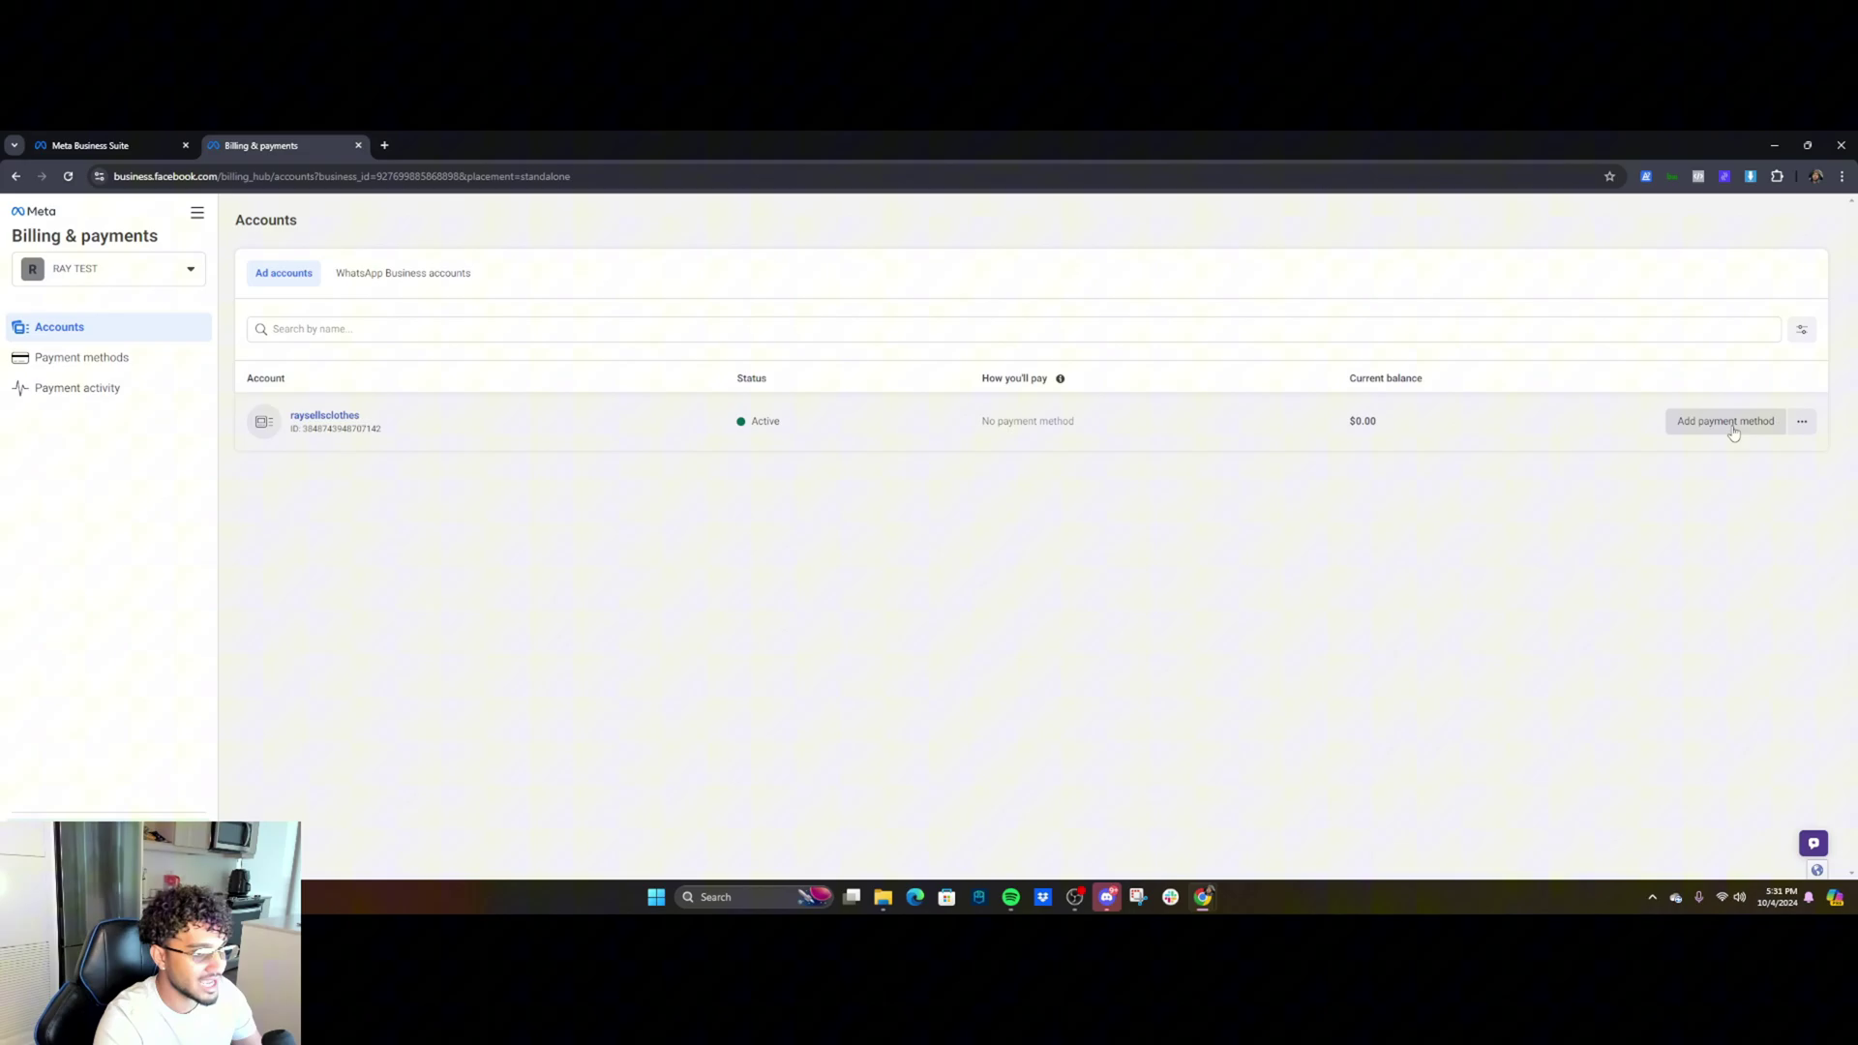
left_click(114, 145)
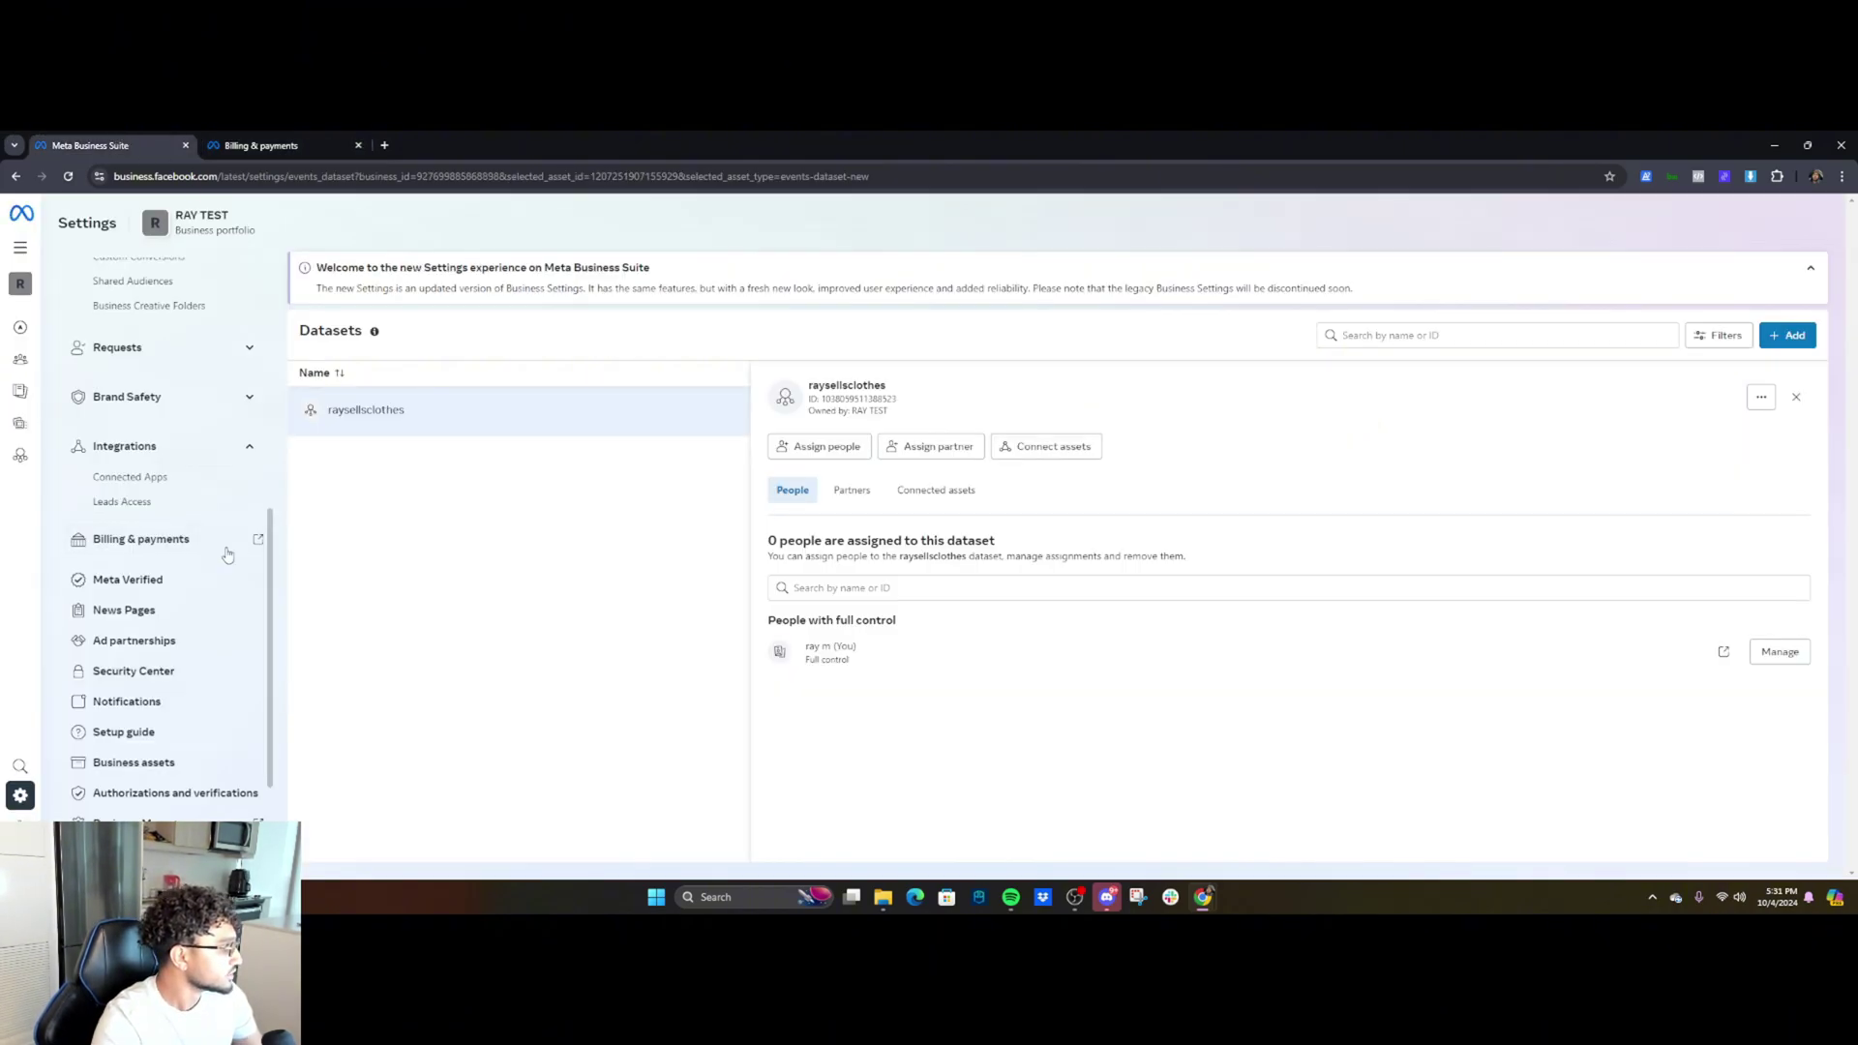
- Scroll up the Facebook & Instagram setup page to see the RAY TEST business assets
scroll(174, 629, "up", 5)
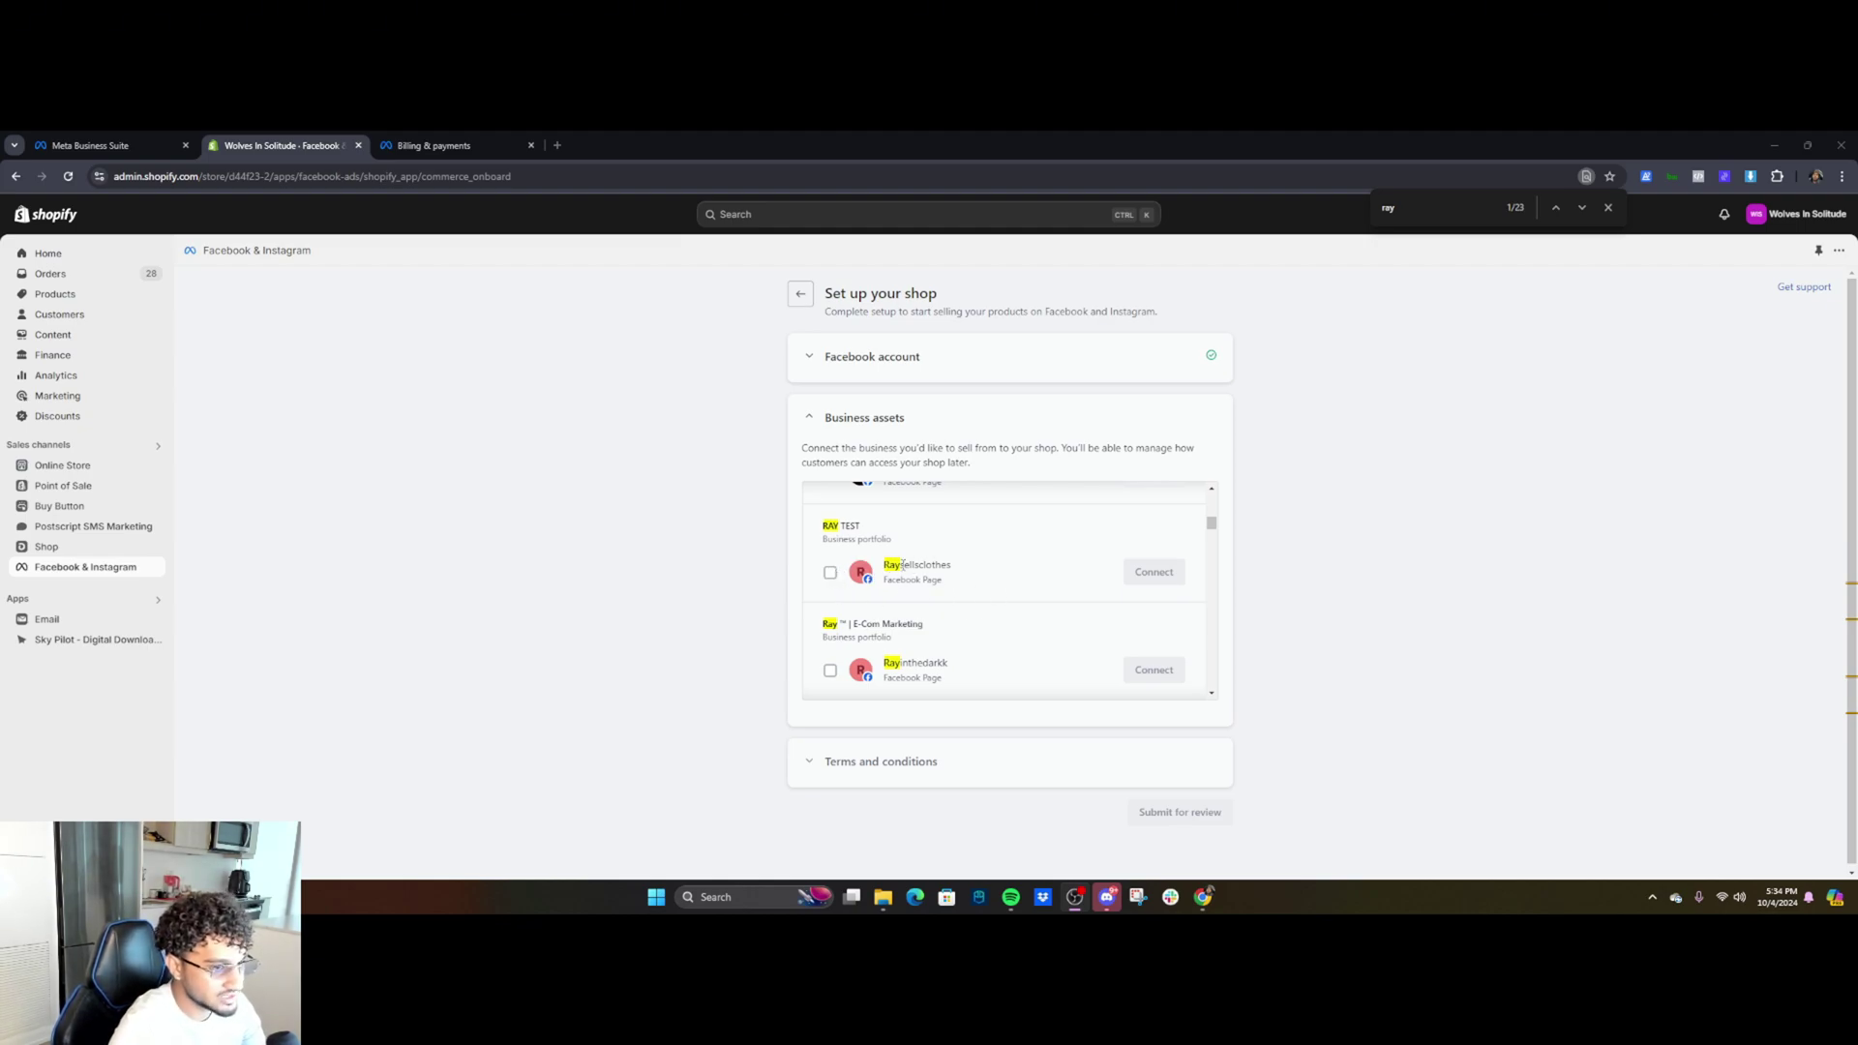
- Connect the raysellsclothes Page and raysellsclothes dataset, then accept the terms and conditions
left_click(831, 574)
left_click(1149, 575)
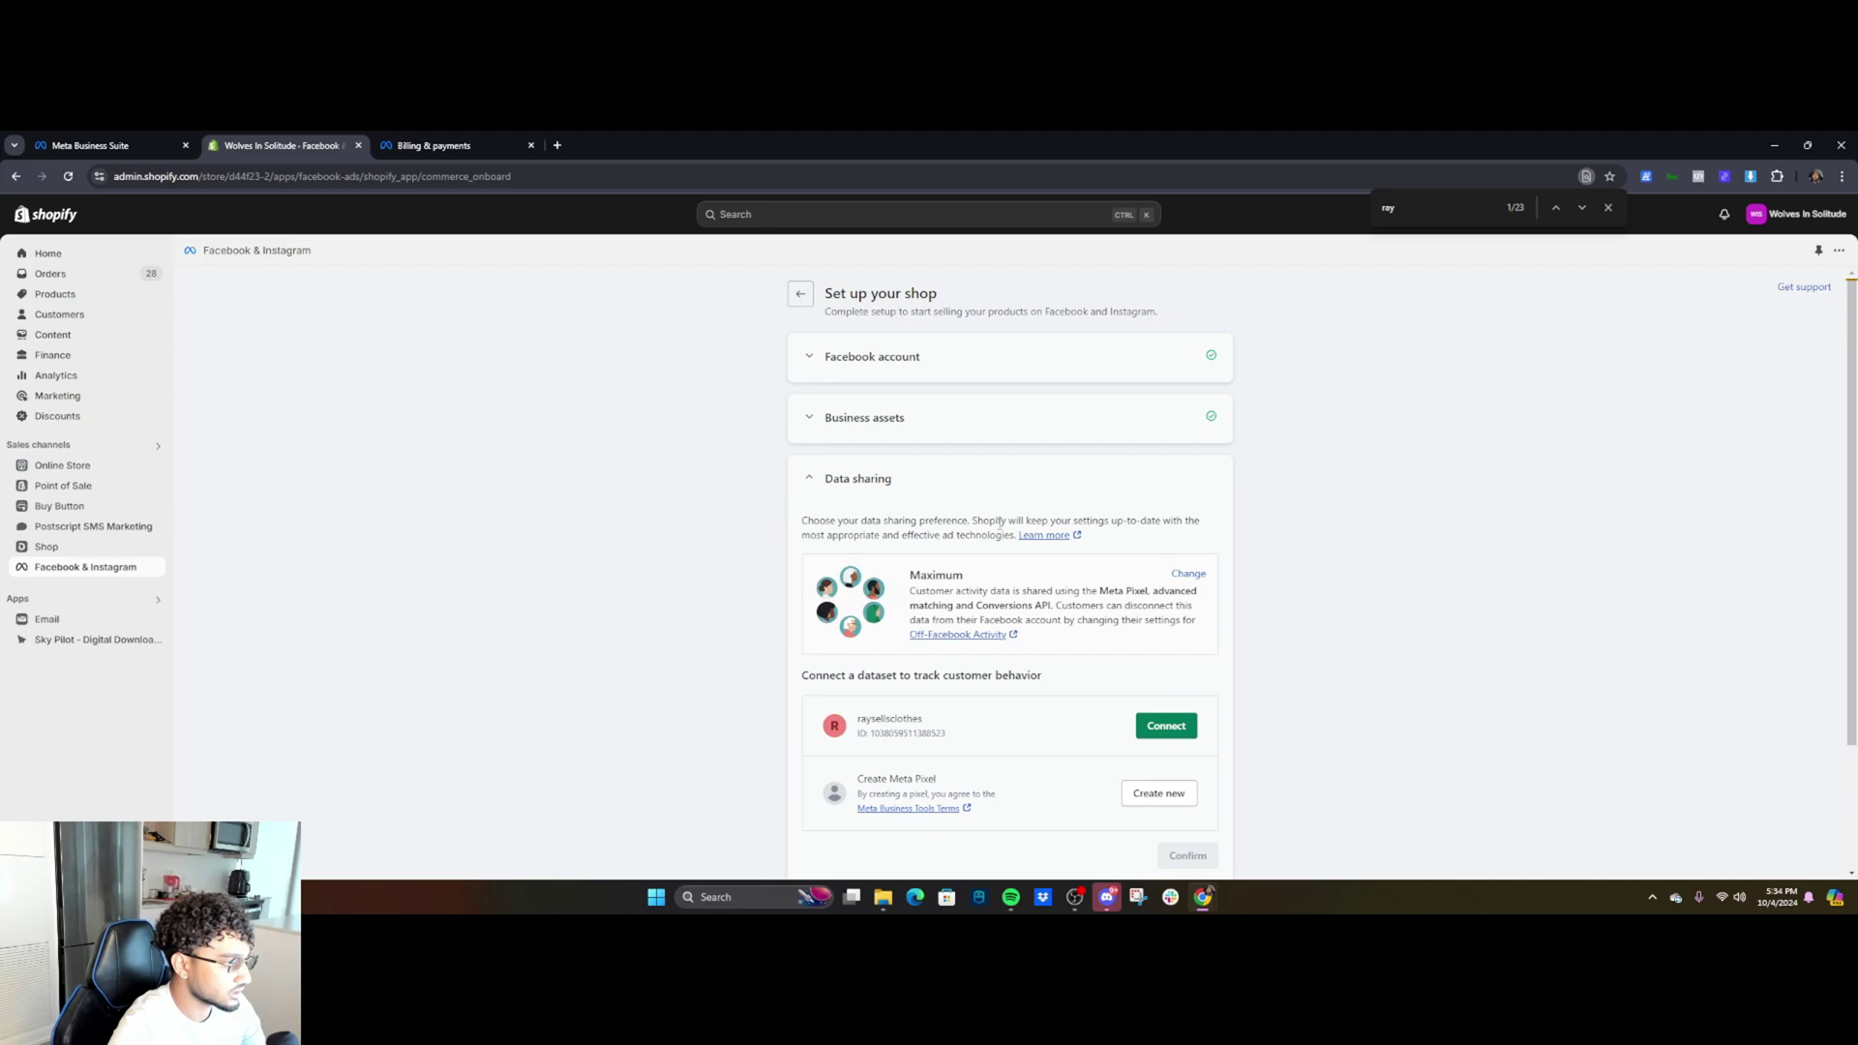
scroll(1045, 562, "down", 1)
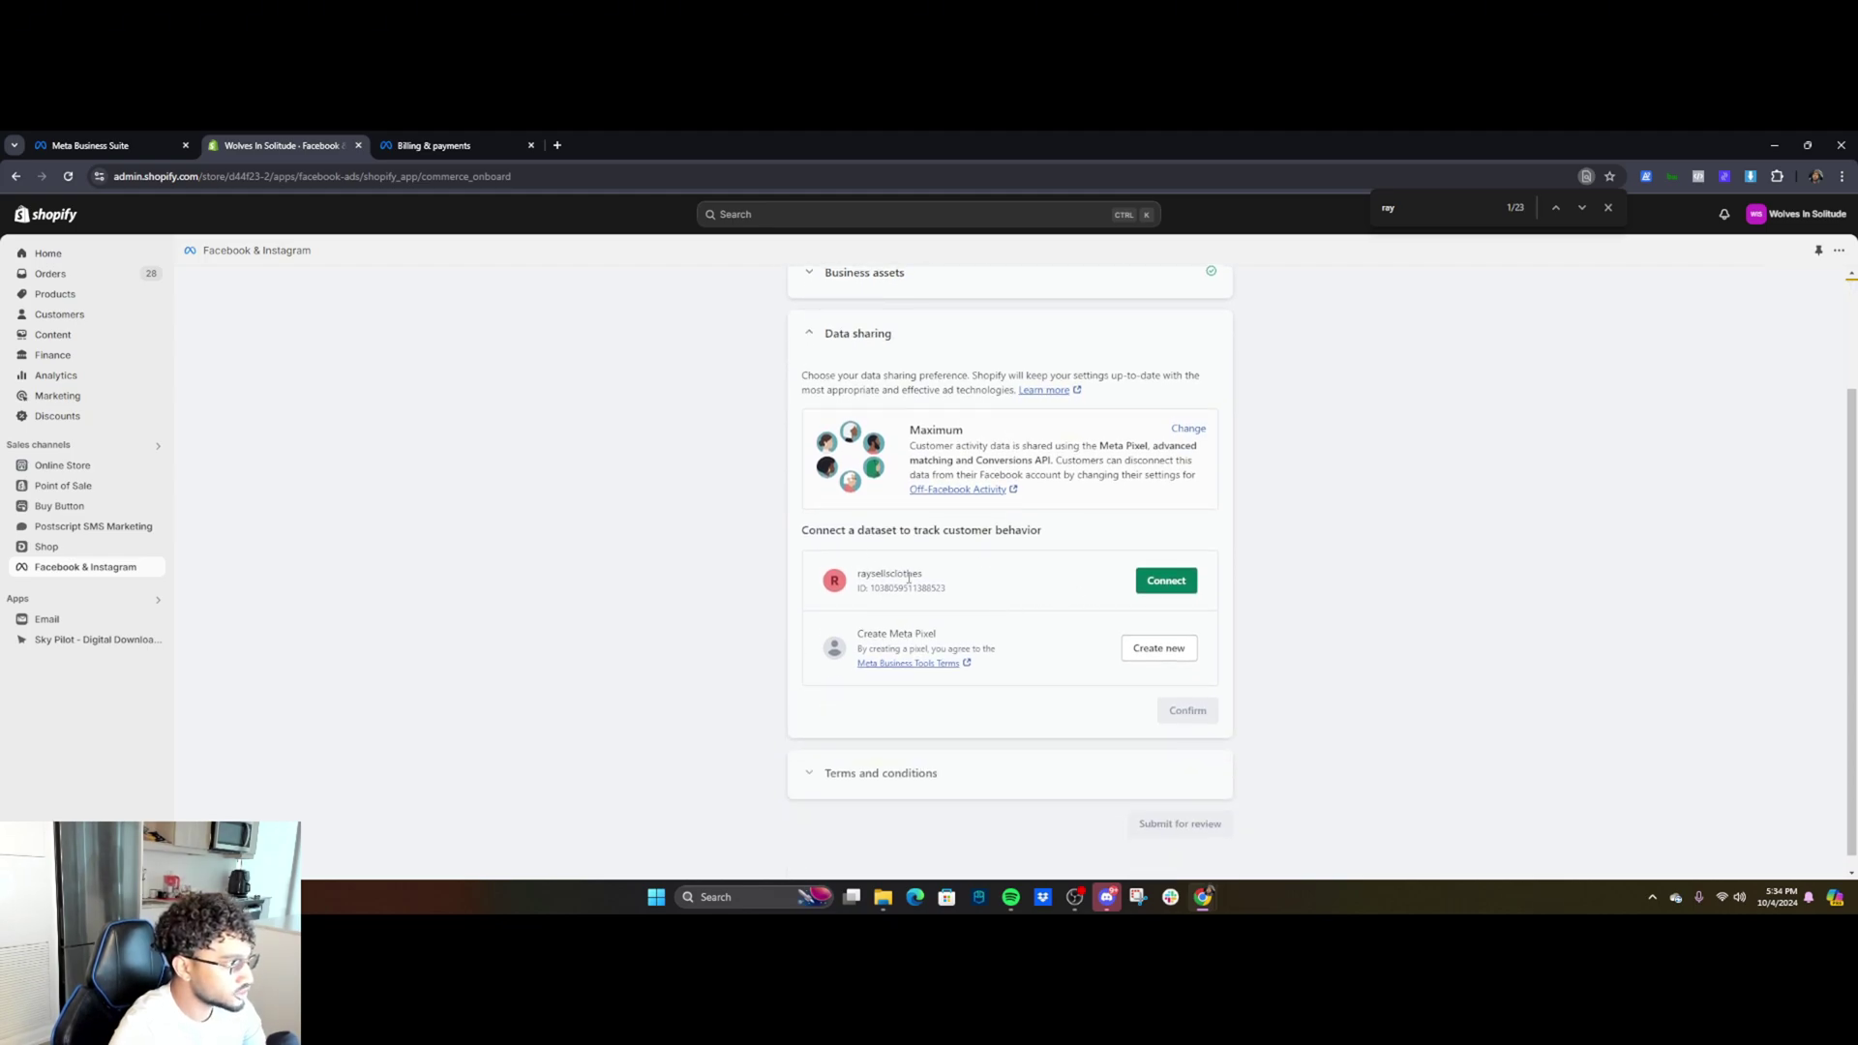
scroll(1007, 624, "up", 1)
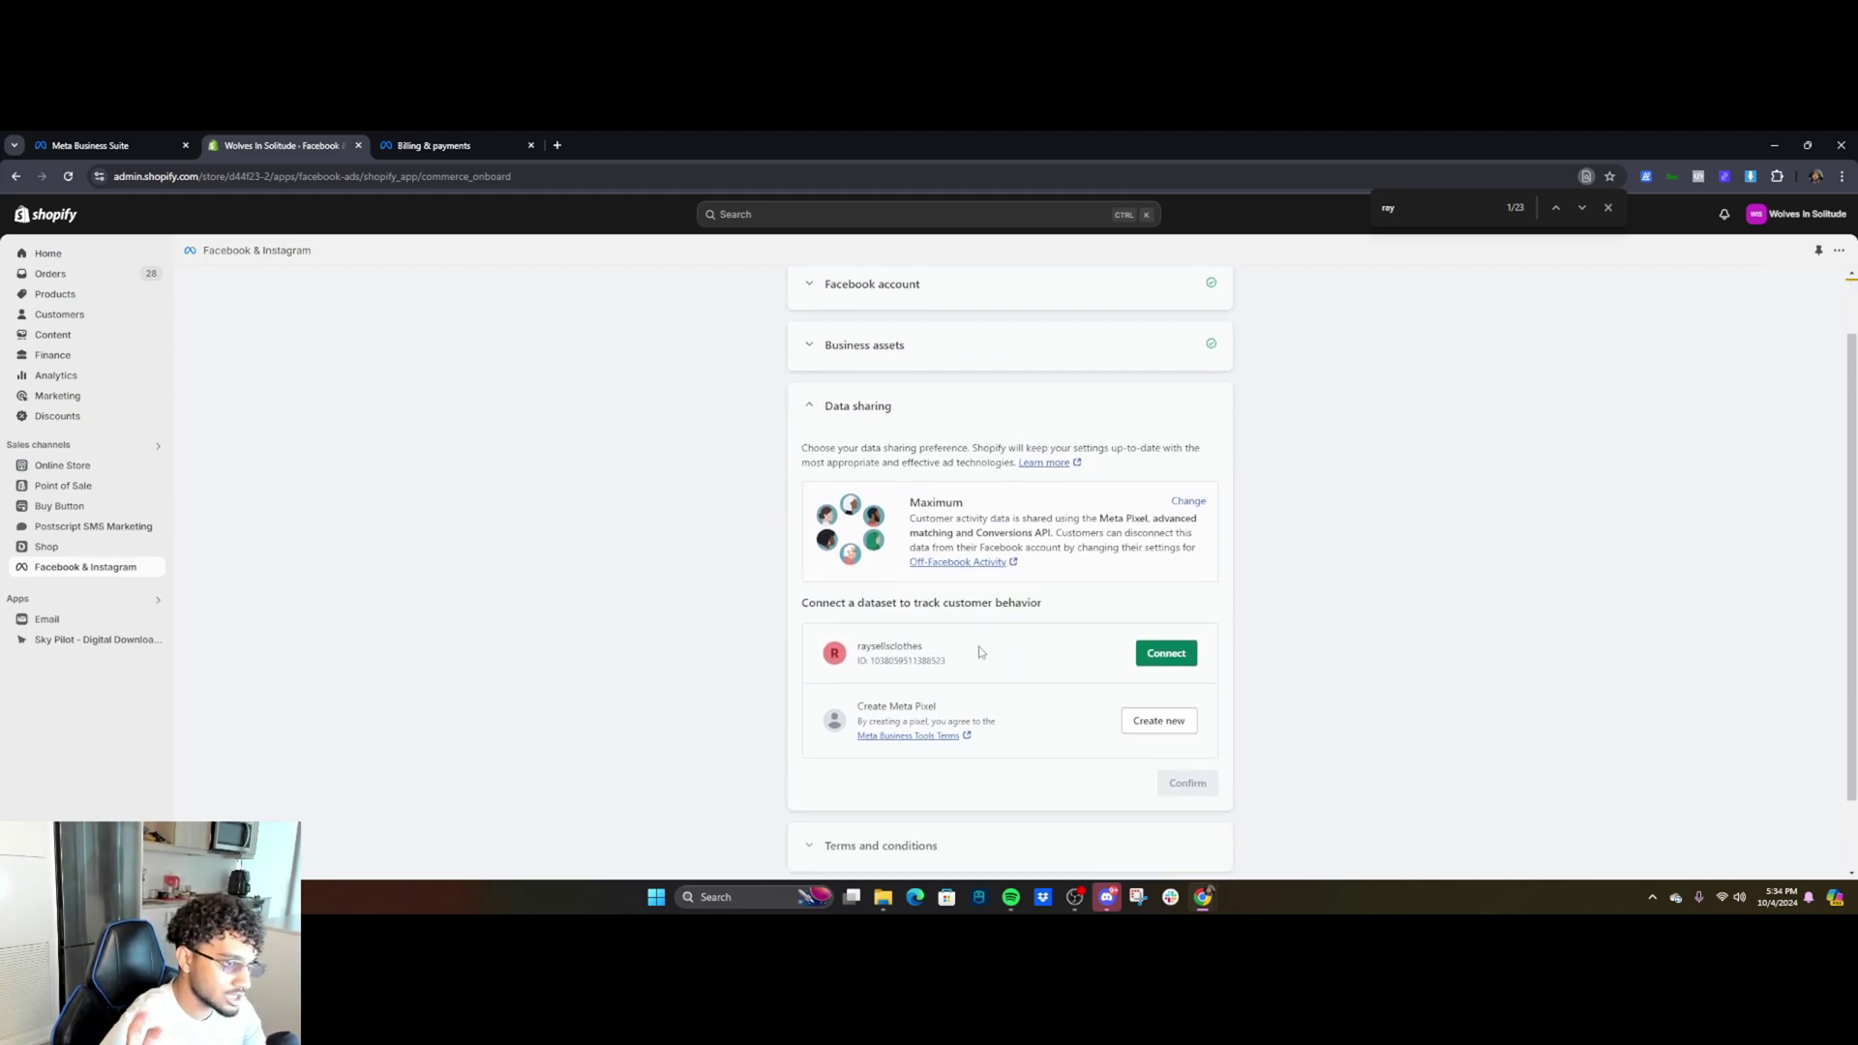
left_click(1166, 655)
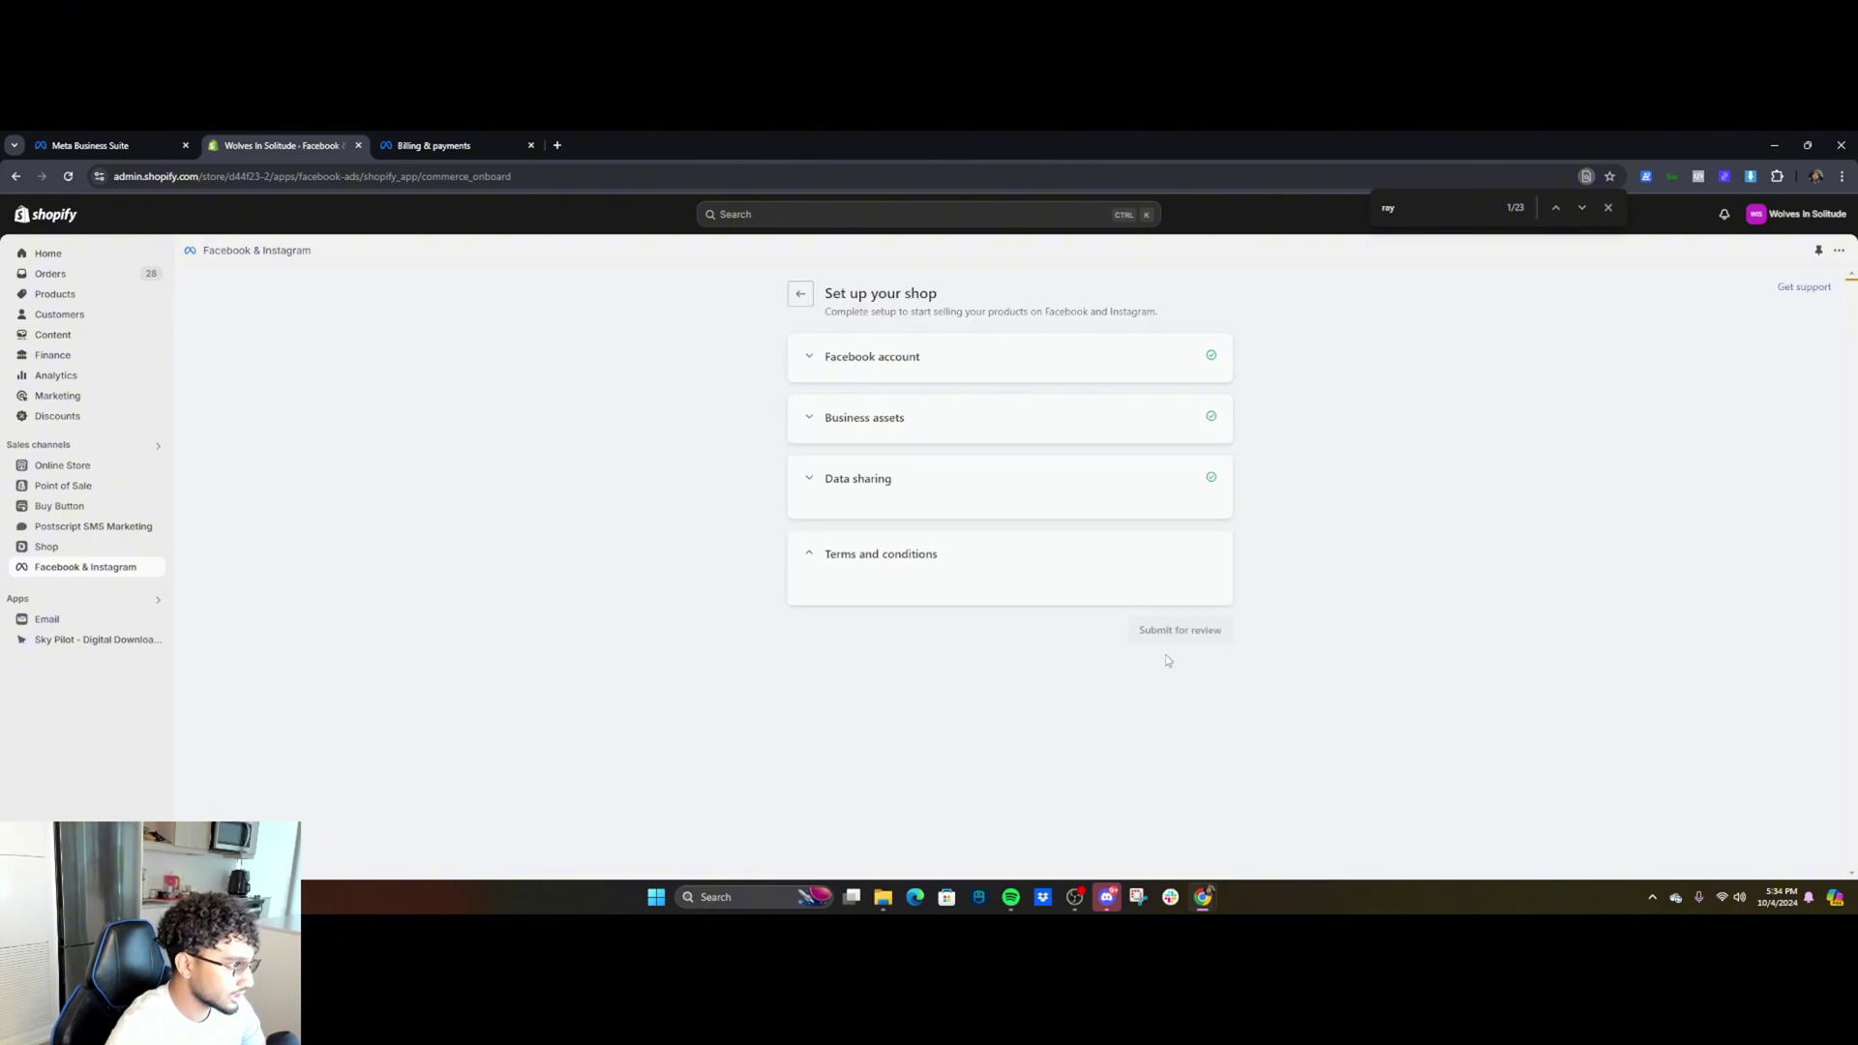
left_click(845, 612)
- Submit the shop setup for review and wait while the channel finalizes without refreshing
left_click(1175, 592)
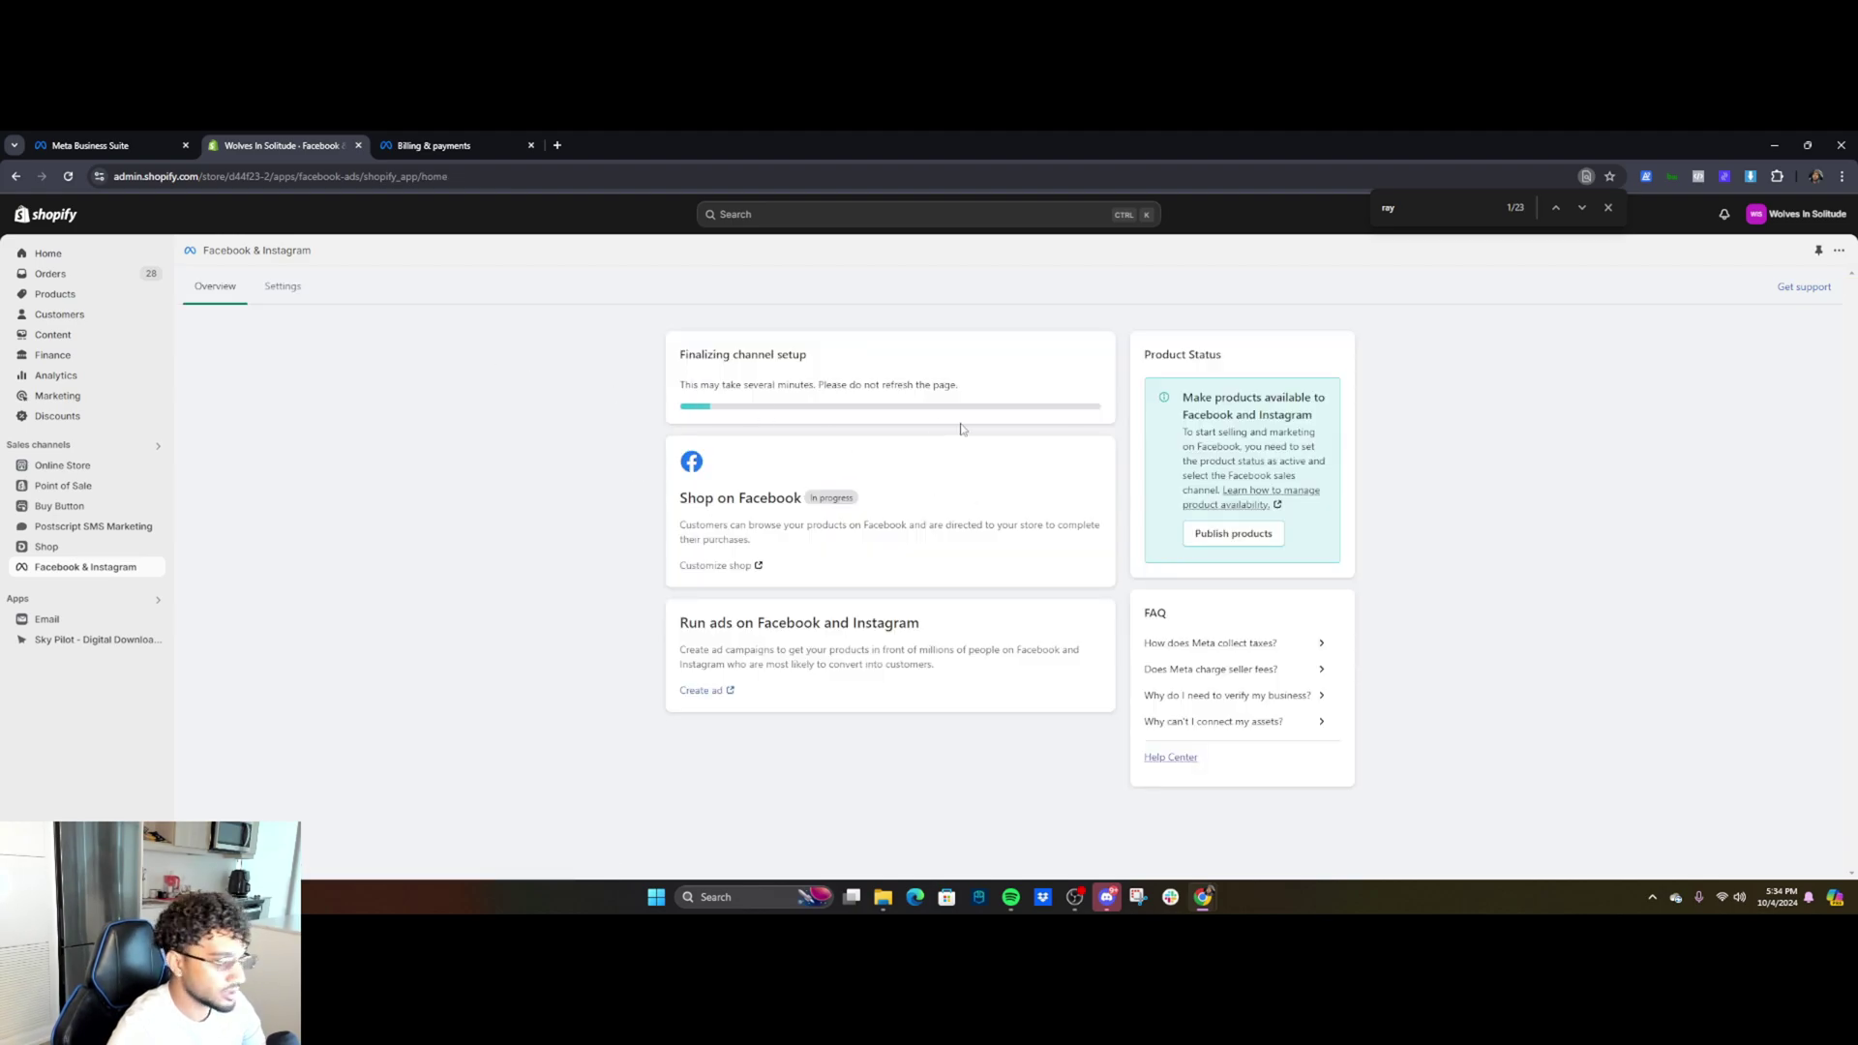
left_click_drag(691, 384, 958, 386)
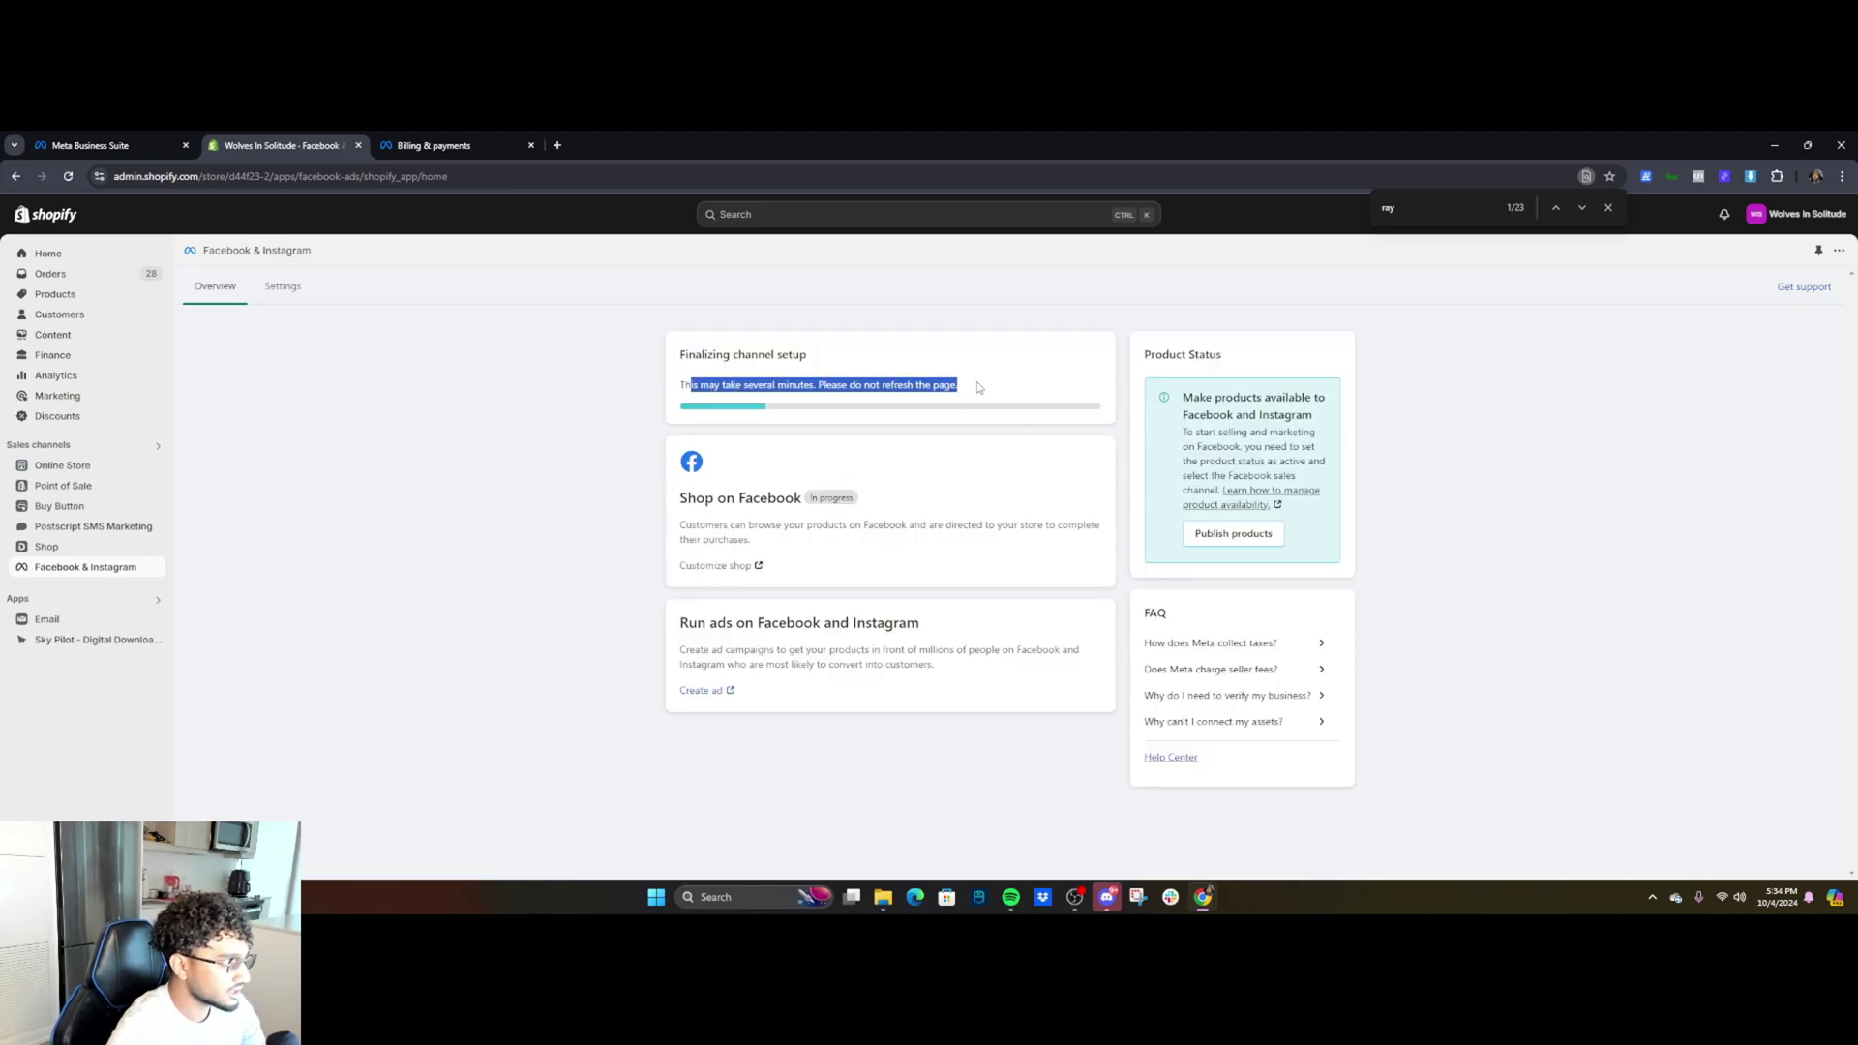
left_click(963, 388)
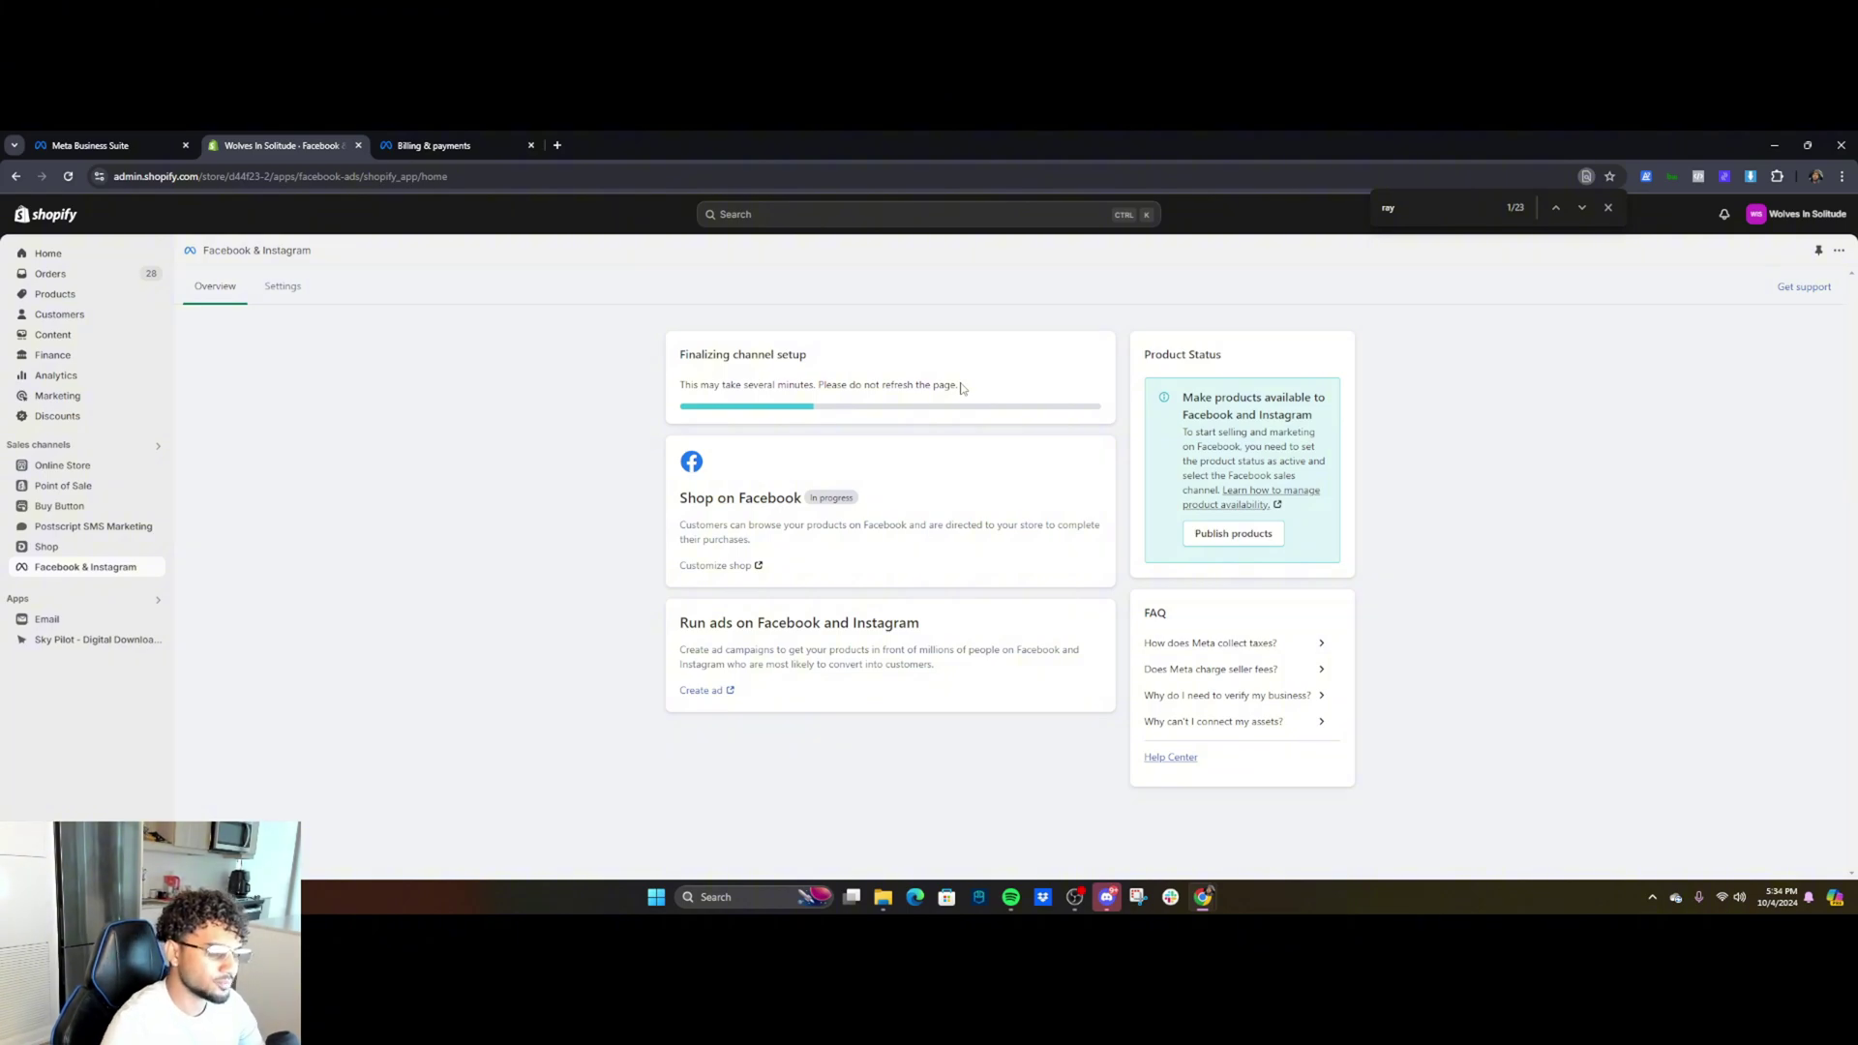